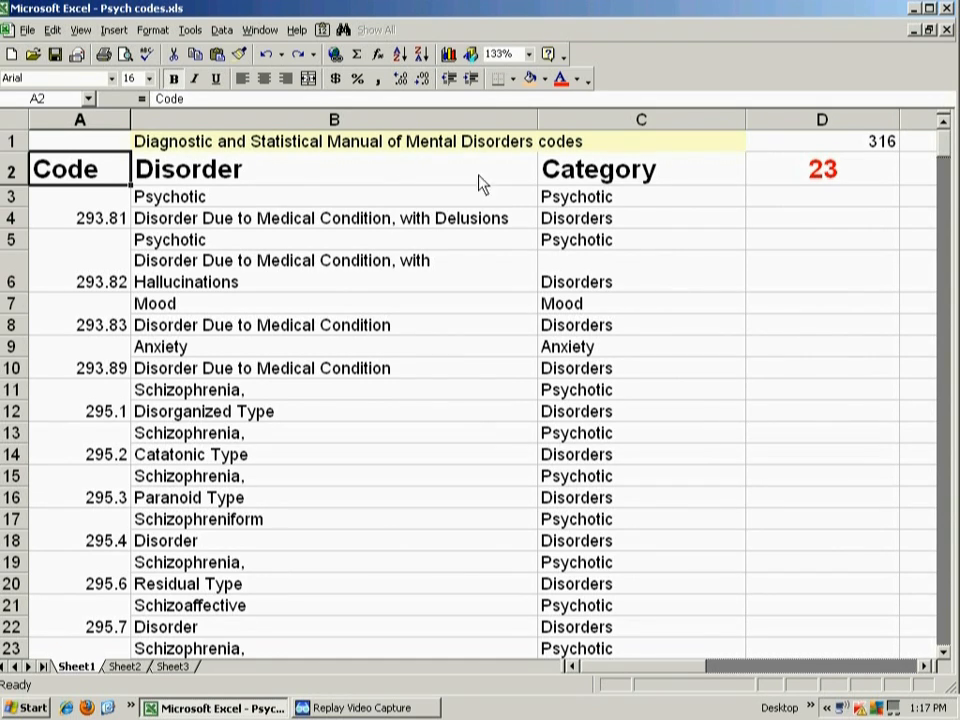
Turn on AutoFilter for the list with the Code, Disorder and Category headers in row 2
click(222, 32)
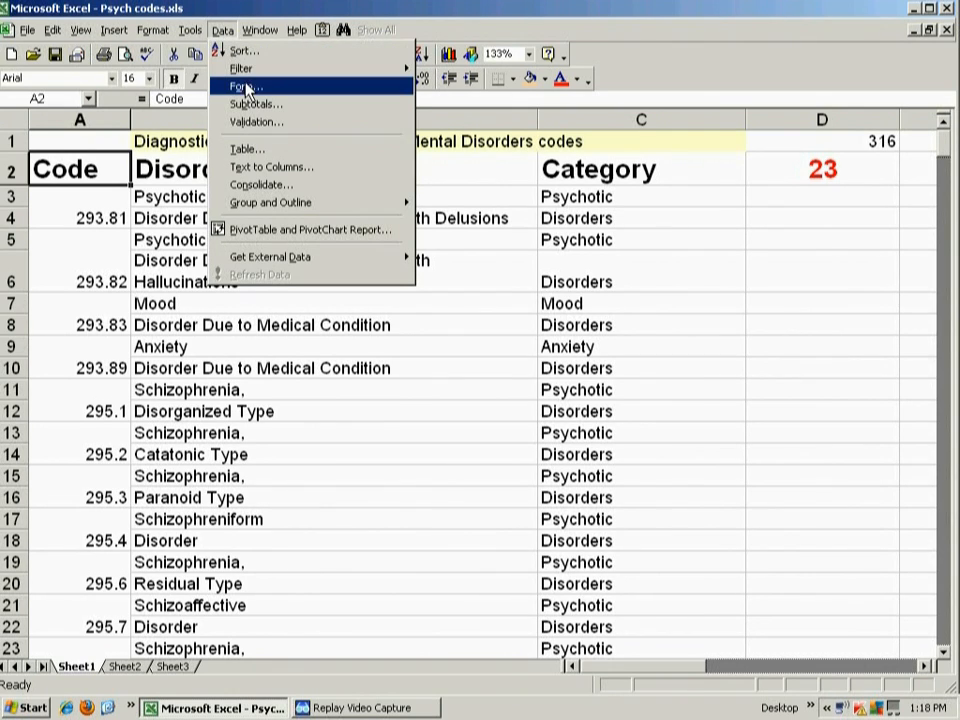
mouse_move(246, 74)
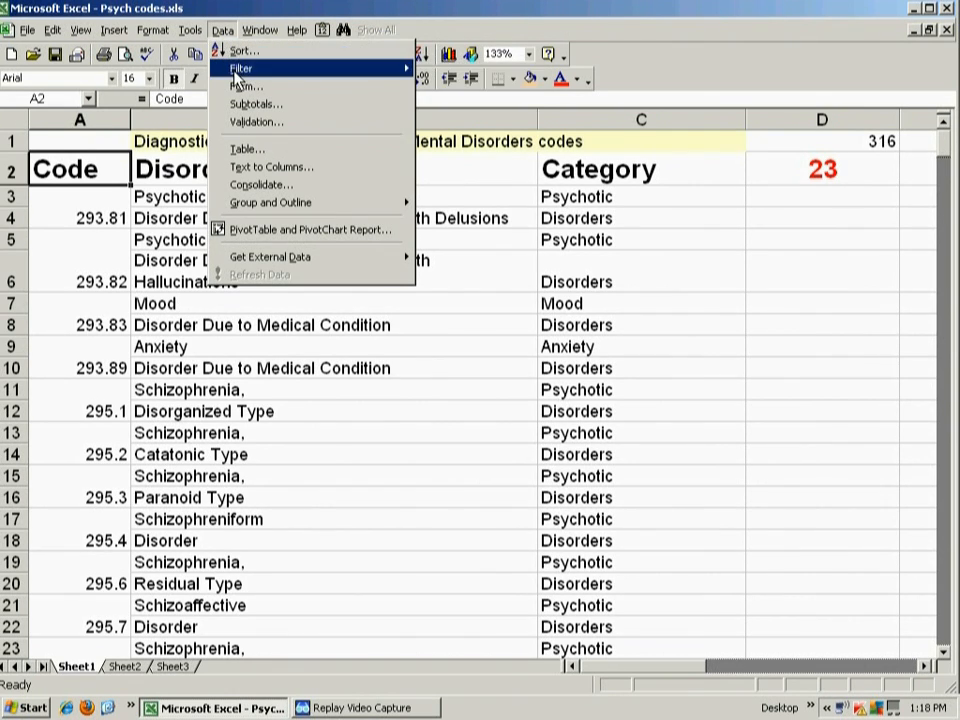
click(458, 68)
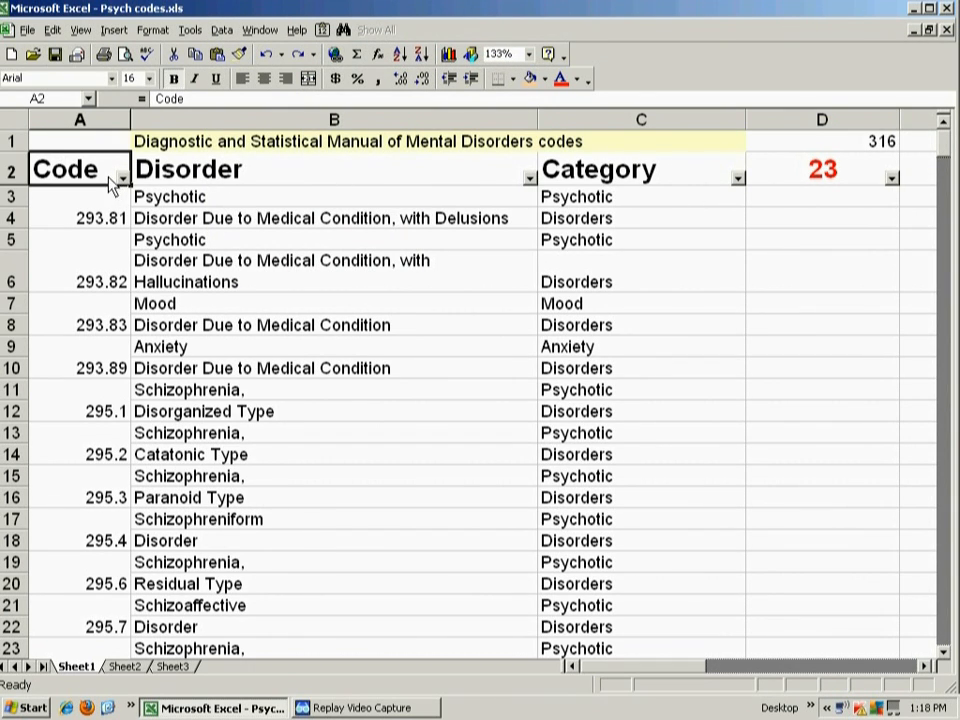
Check the Advanced Filter settings for the disorder list and close them without applying a filter
click(224, 31)
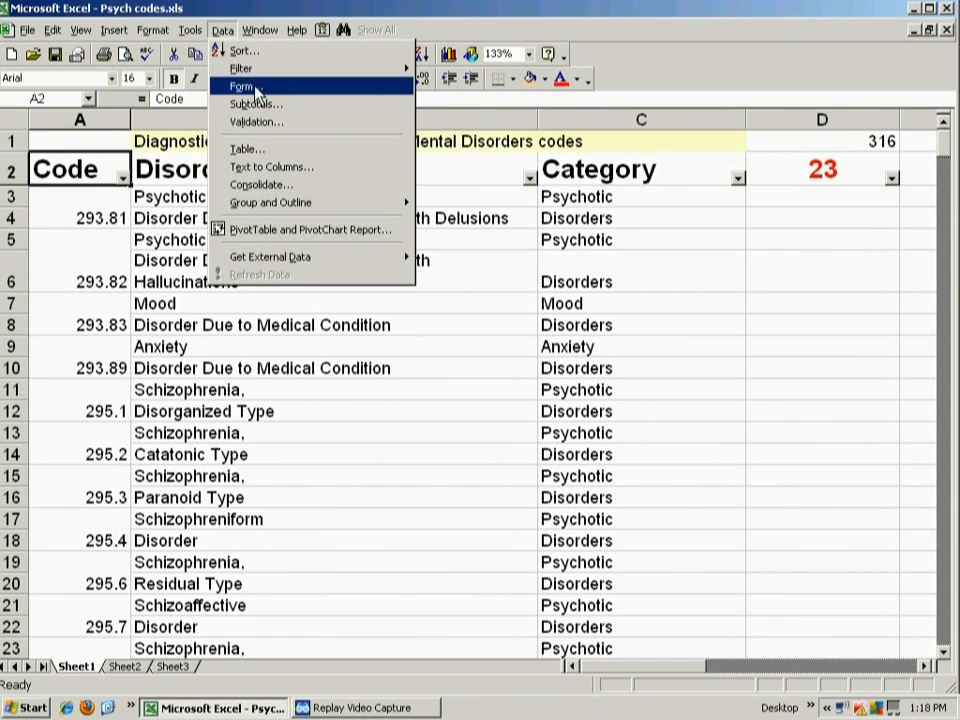
mouse_move(322, 66)
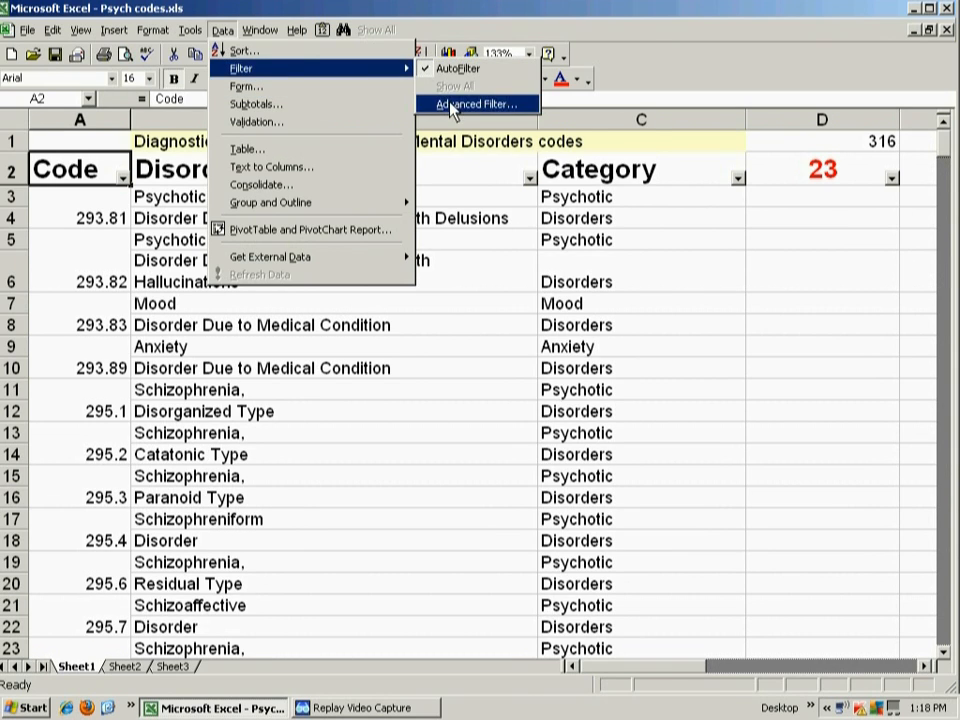
click(452, 105)
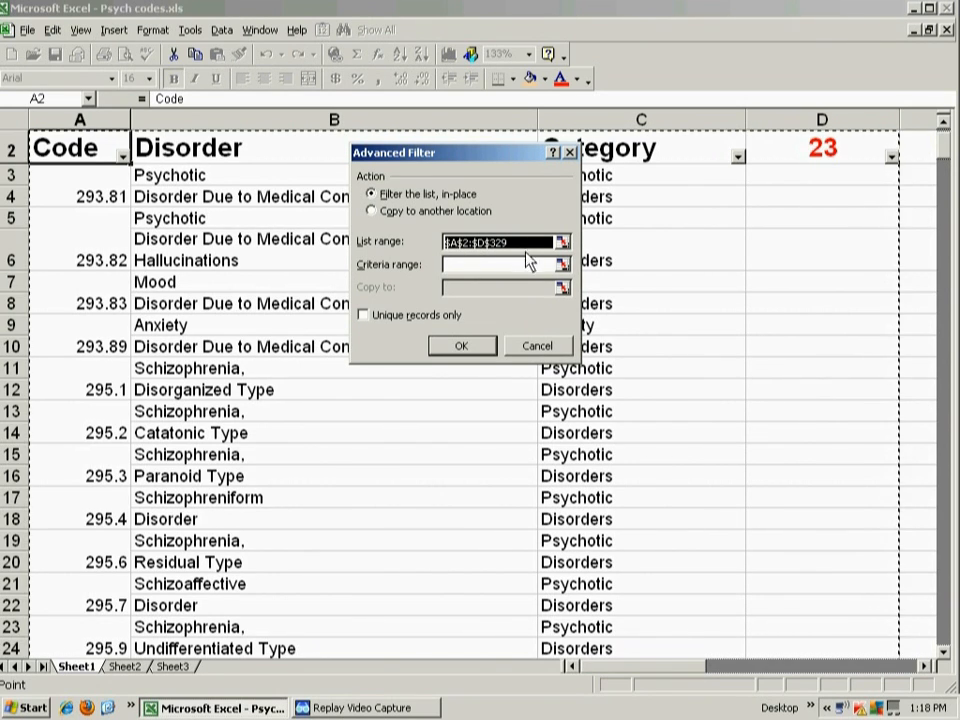
click(536, 346)
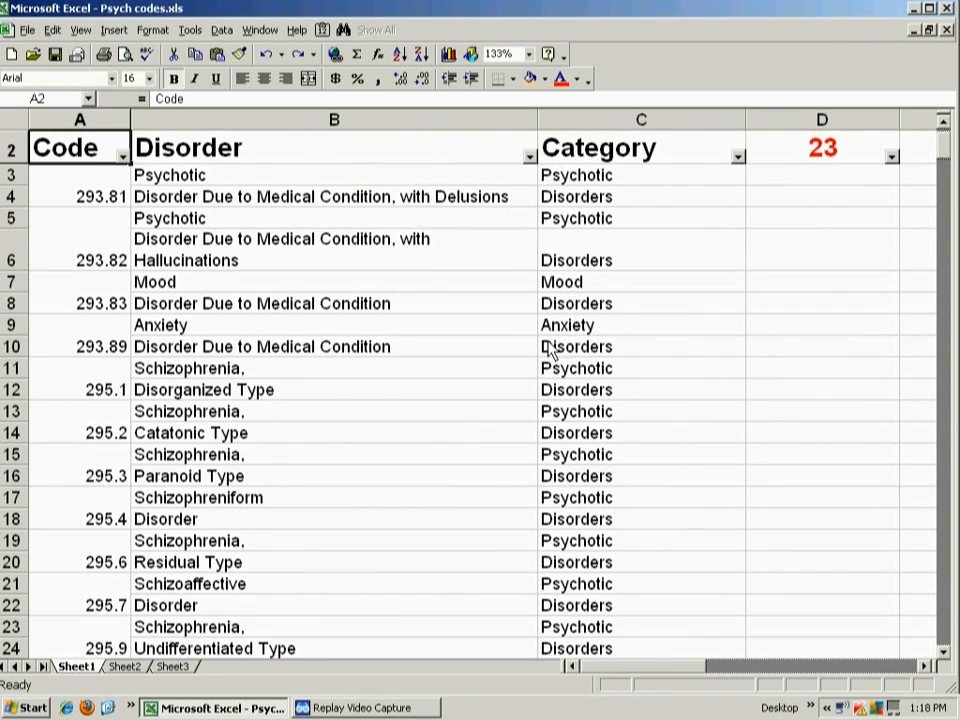
scroll(600, 325, up, 1)
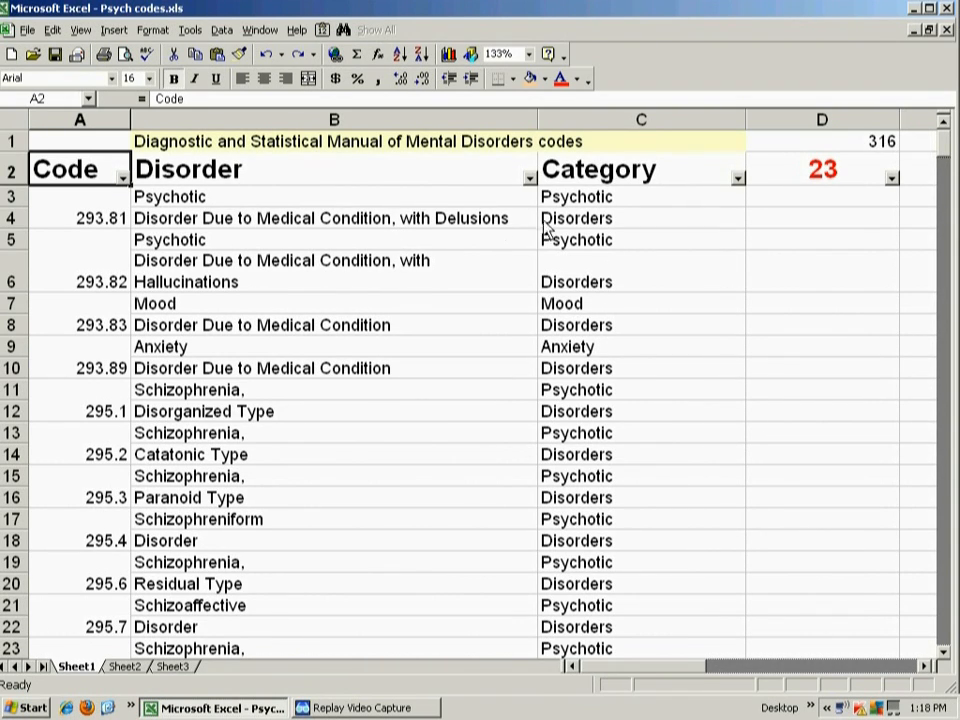
Review the disorder code list down to its last entry in row 329 and return to the beginning
drag(945, 146, 940, 196)
click(940, 252)
scroll(933, 380, down, 20)
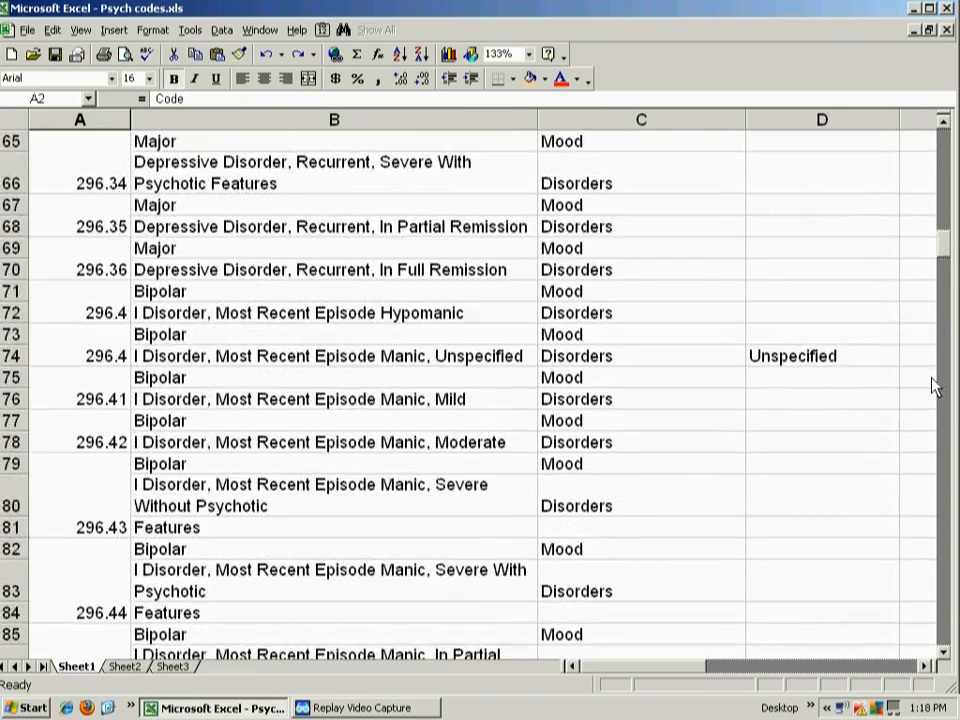
scroll(933, 388, down, 20)
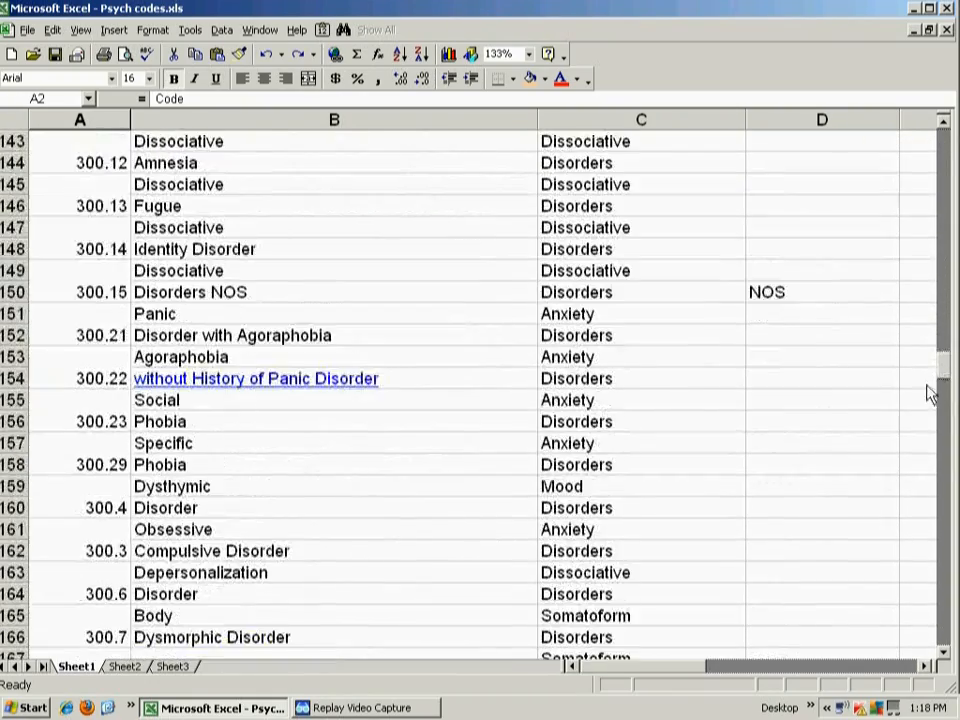
scroll(922, 505, down, 20)
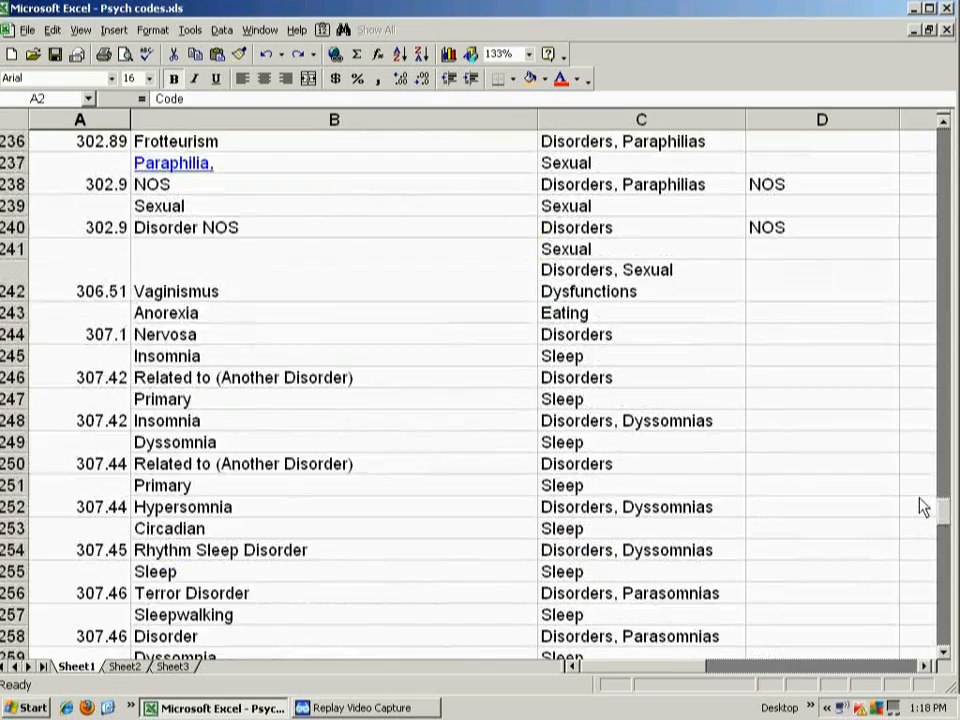
scroll(915, 510, down, 12)
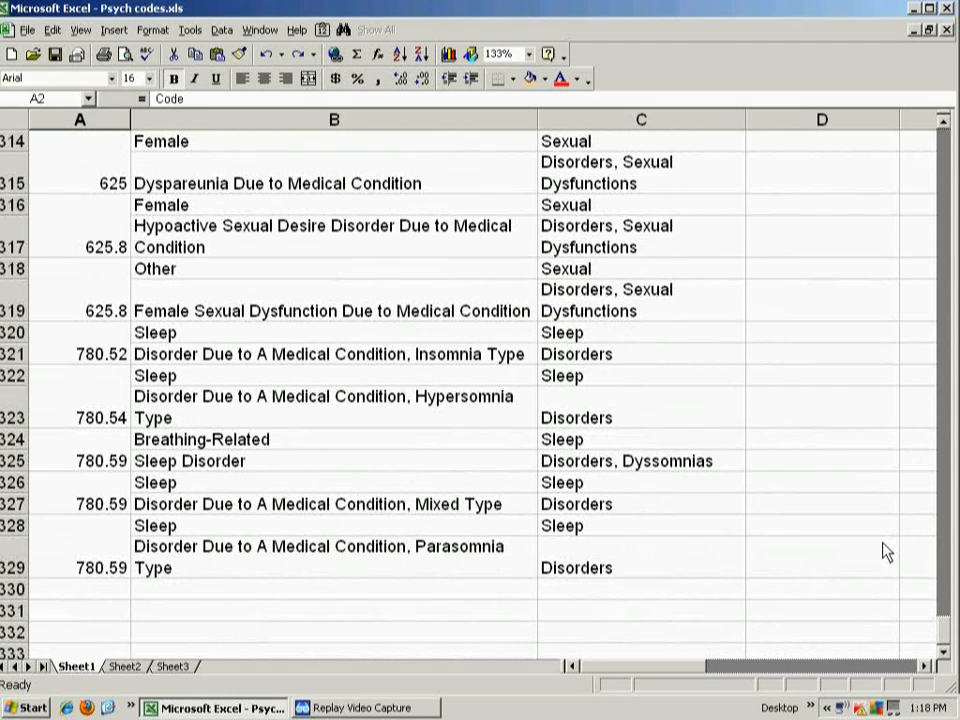
click(836, 563)
scroll(899, 583, down, 3)
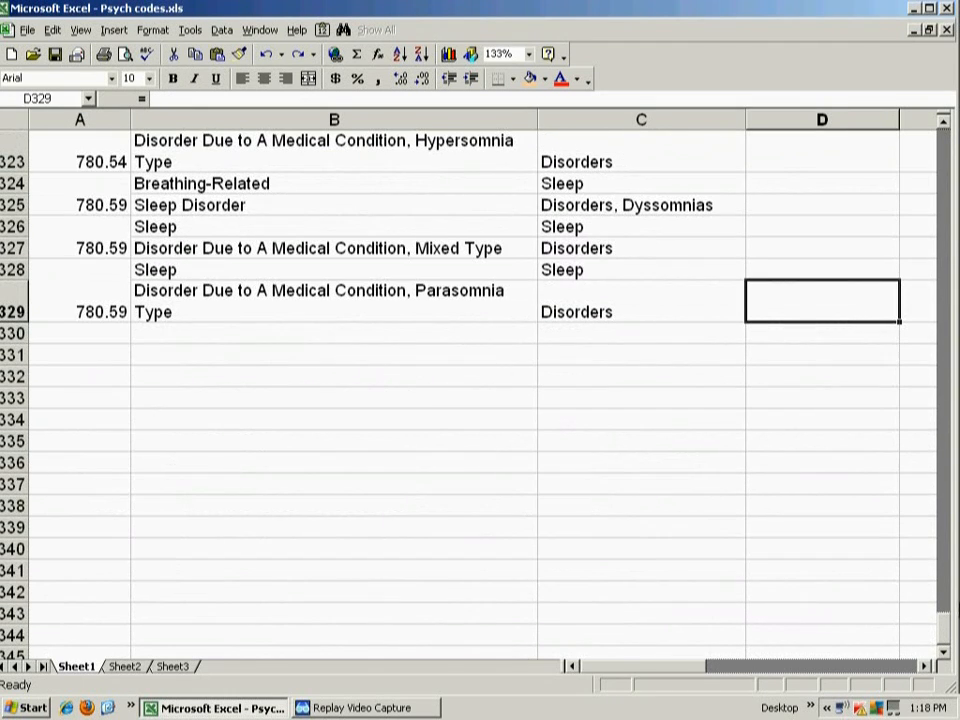
drag(944, 620, 887, 302)
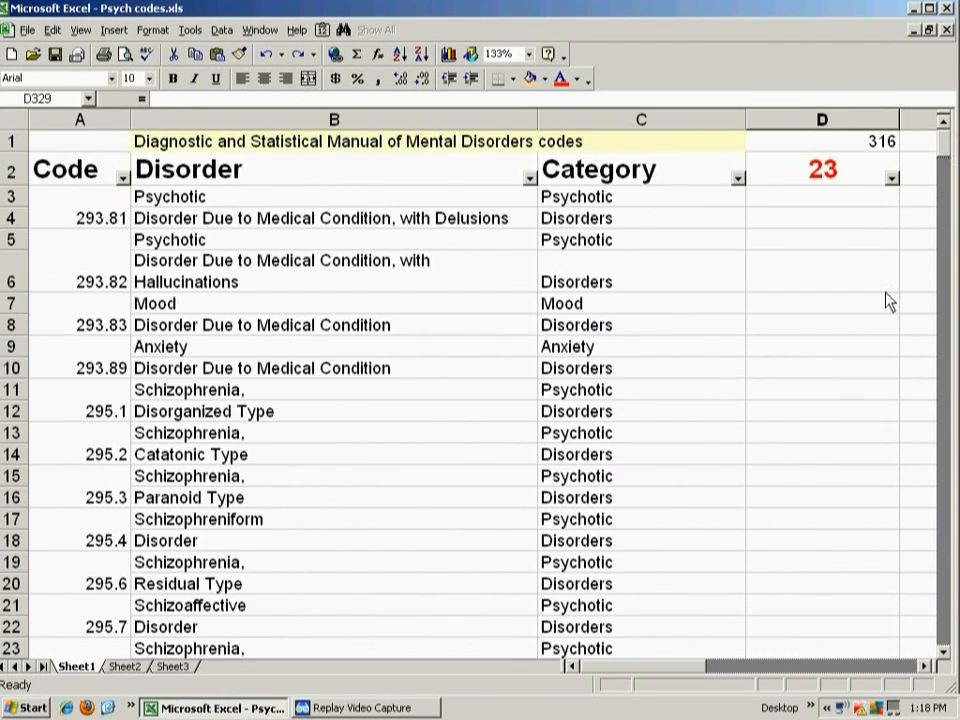
click(222, 30)
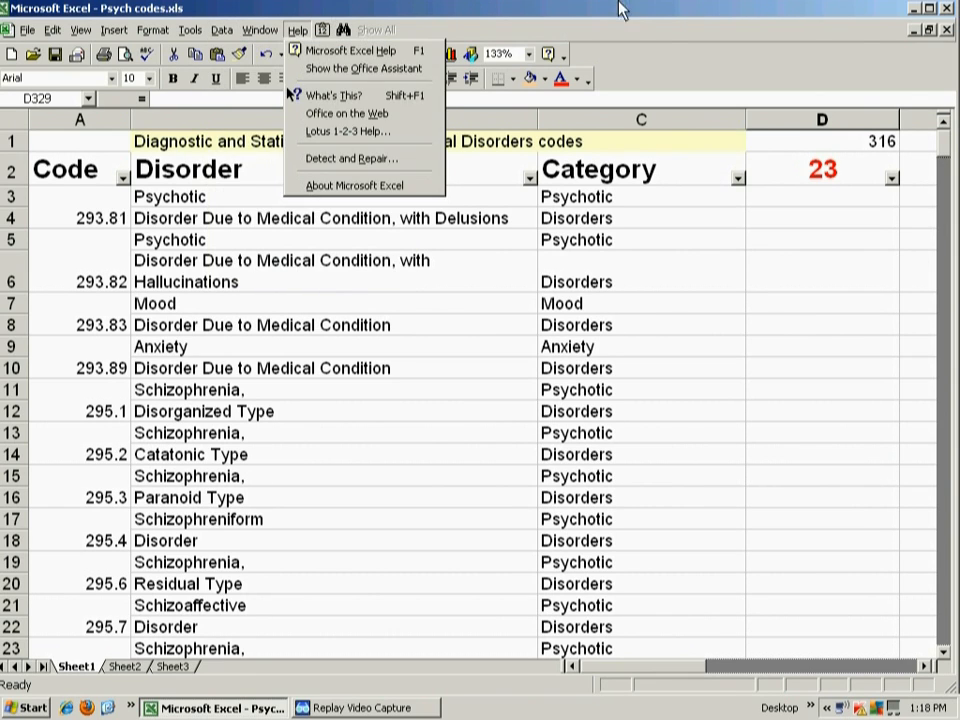
click(663, 41)
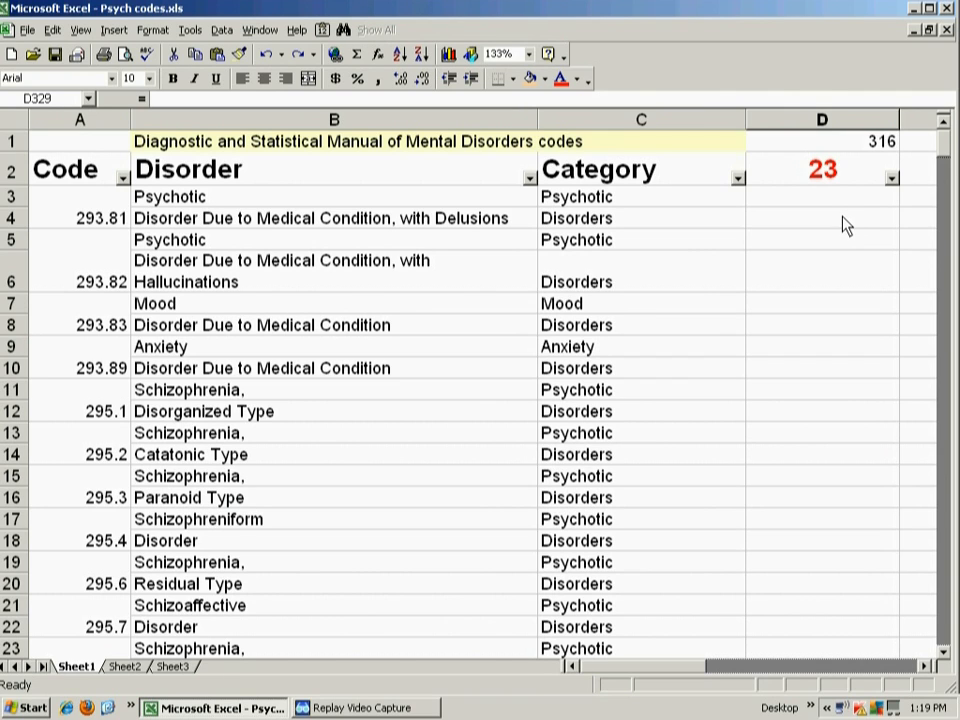
View the coloured dollar-sign columns on Sheet2 and return to the disorder list on Sheet1
click(125, 667)
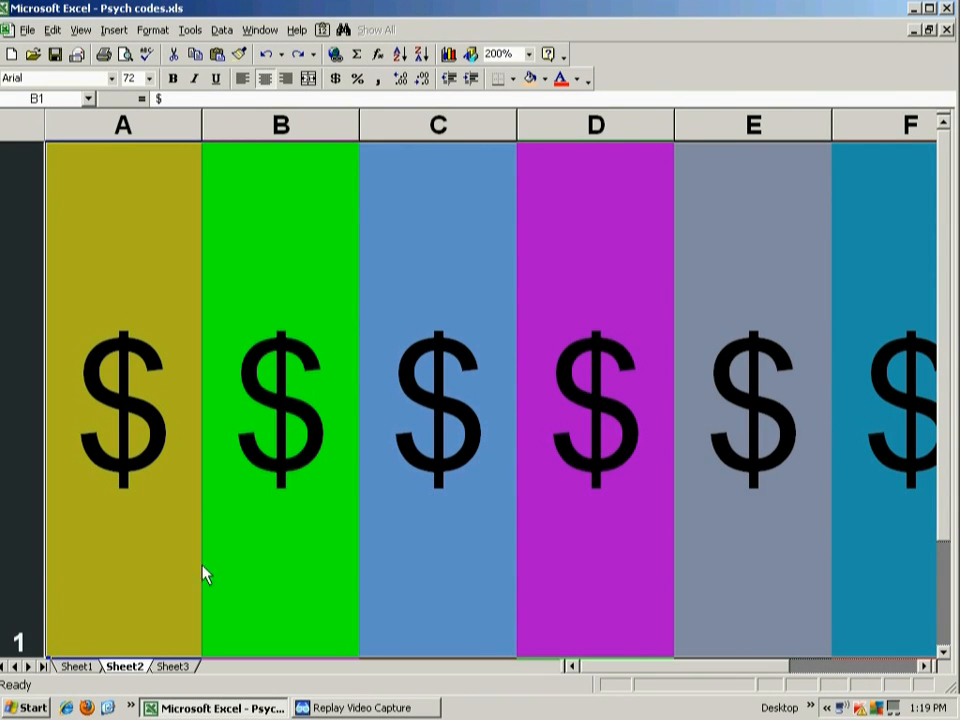
click(80, 667)
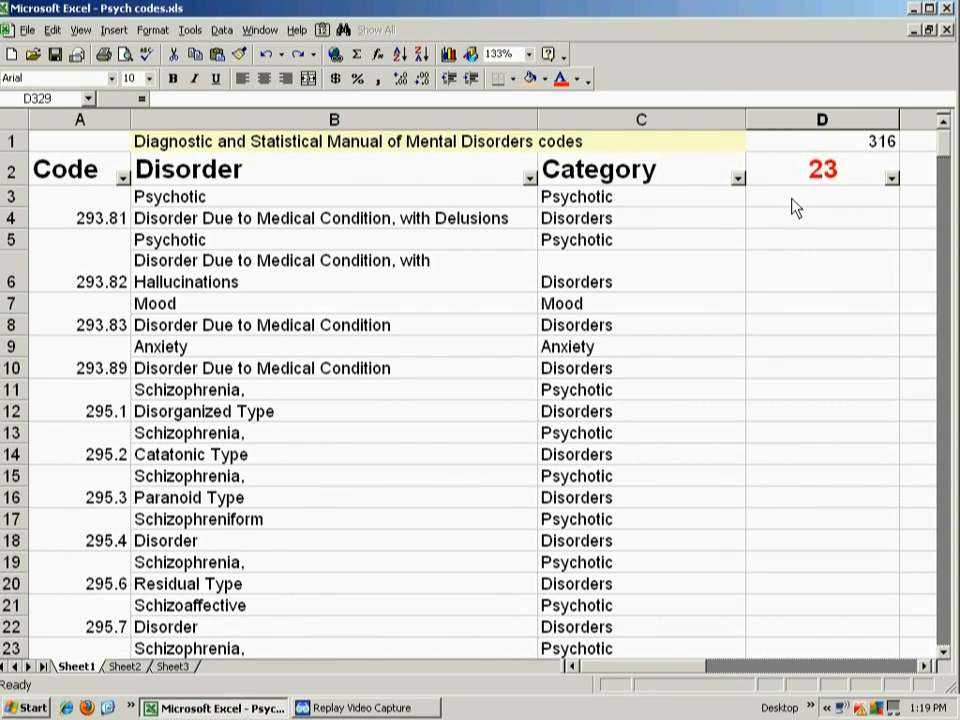
click(126, 667)
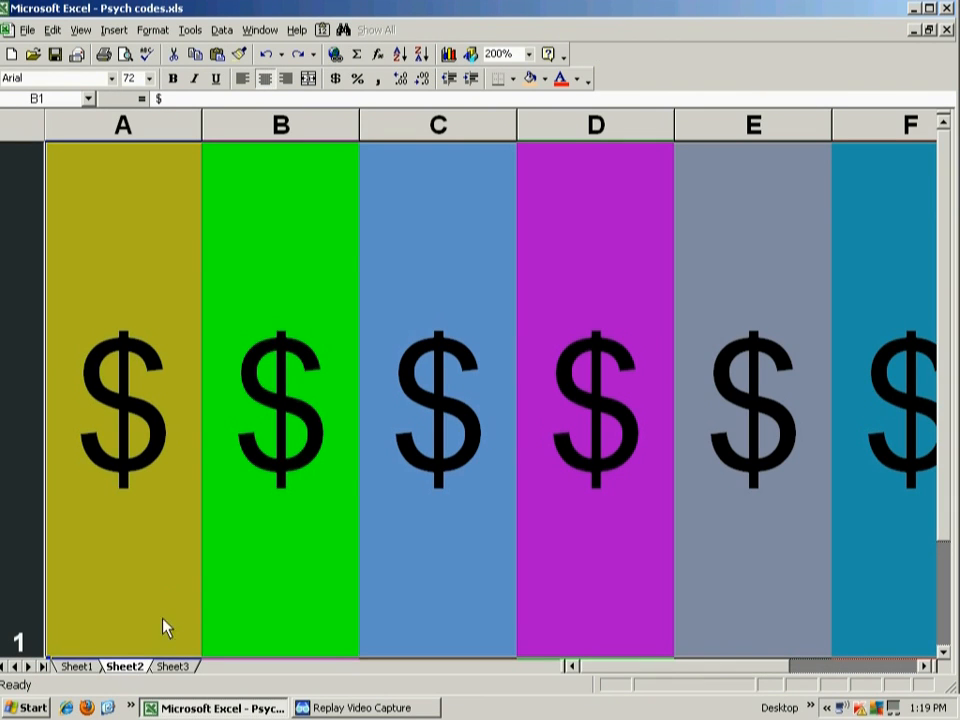
click(76, 667)
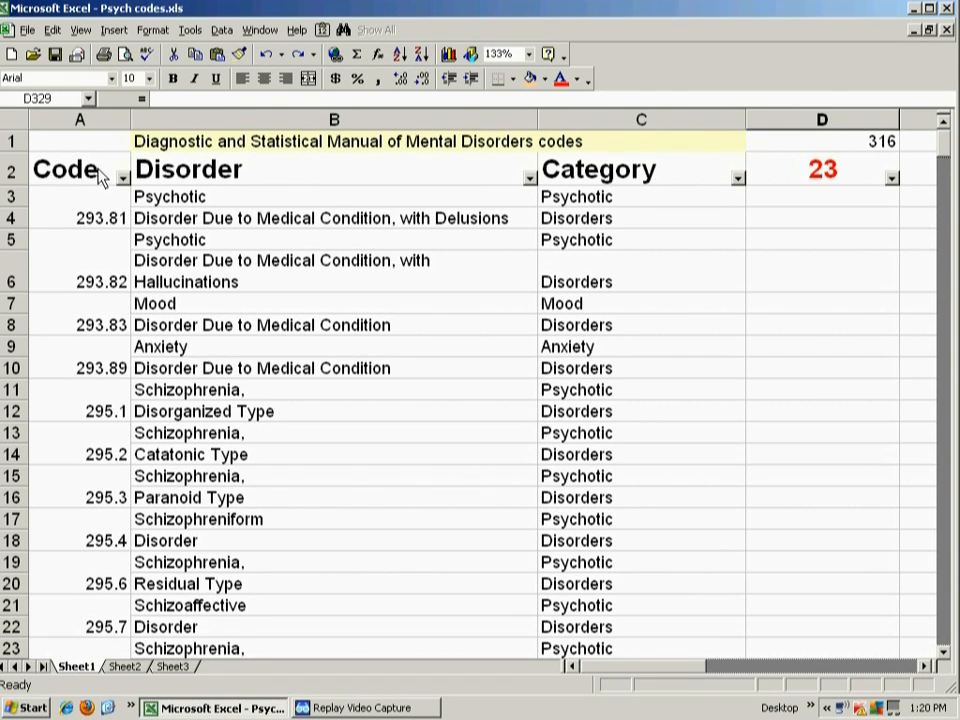
Turn off AutoFilter for the disorder list on Sheet1
click(221, 30)
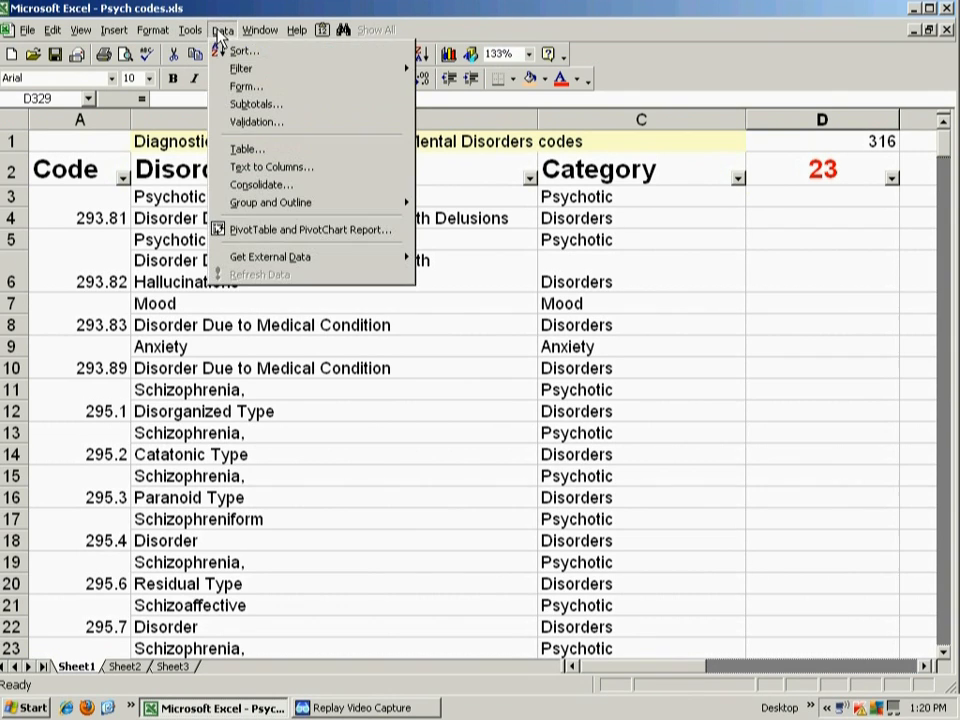
mouse_move(340, 72)
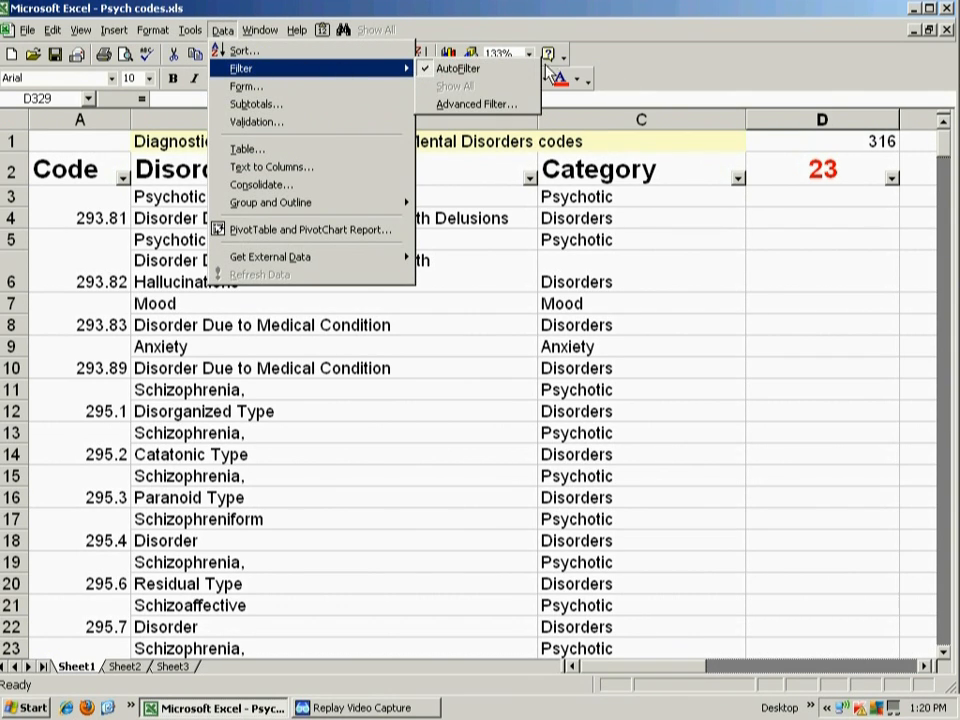
click(457, 68)
Select the range A2:D347 from the Code header down past the last entry and apply AutoFilter to it
click(100, 183)
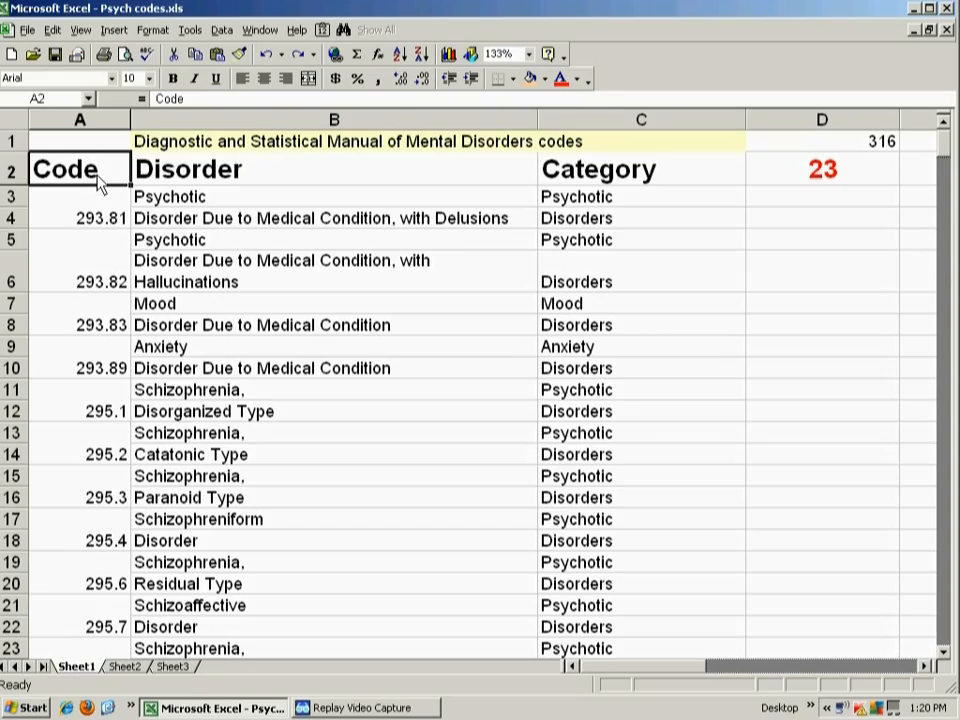
drag(103, 183, 750, 641)
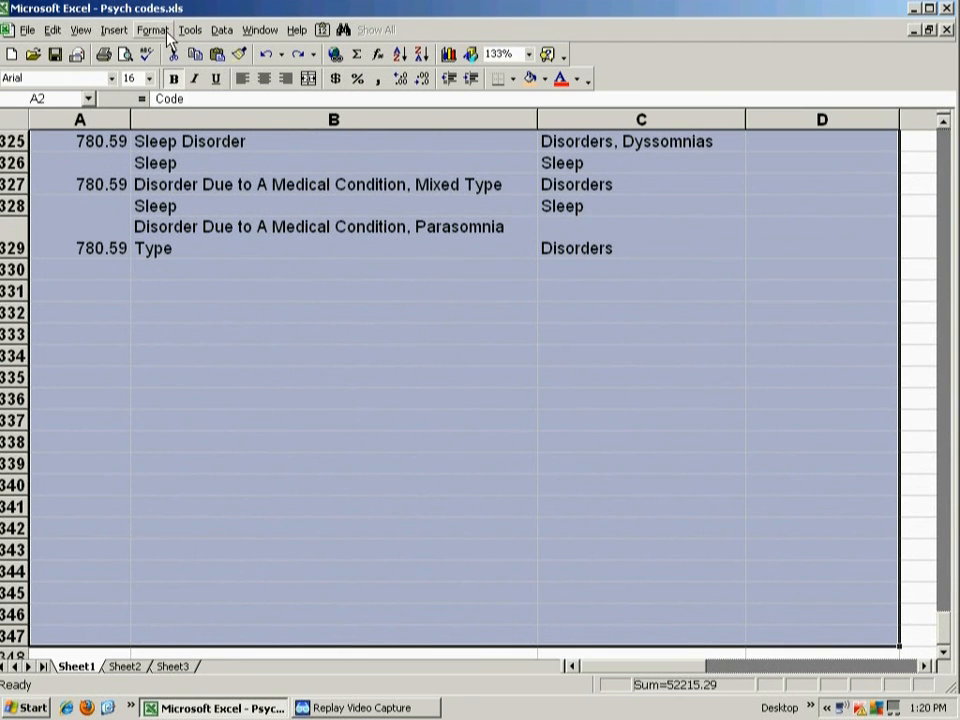
click(222, 30)
mouse_move(272, 68)
click(450, 67)
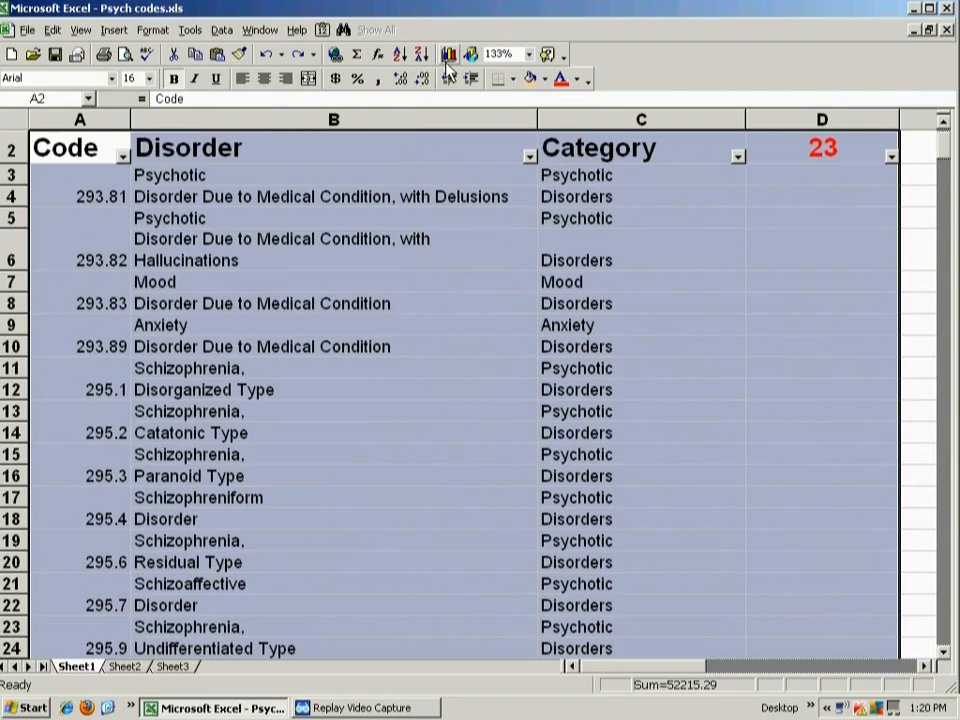
click(101, 180)
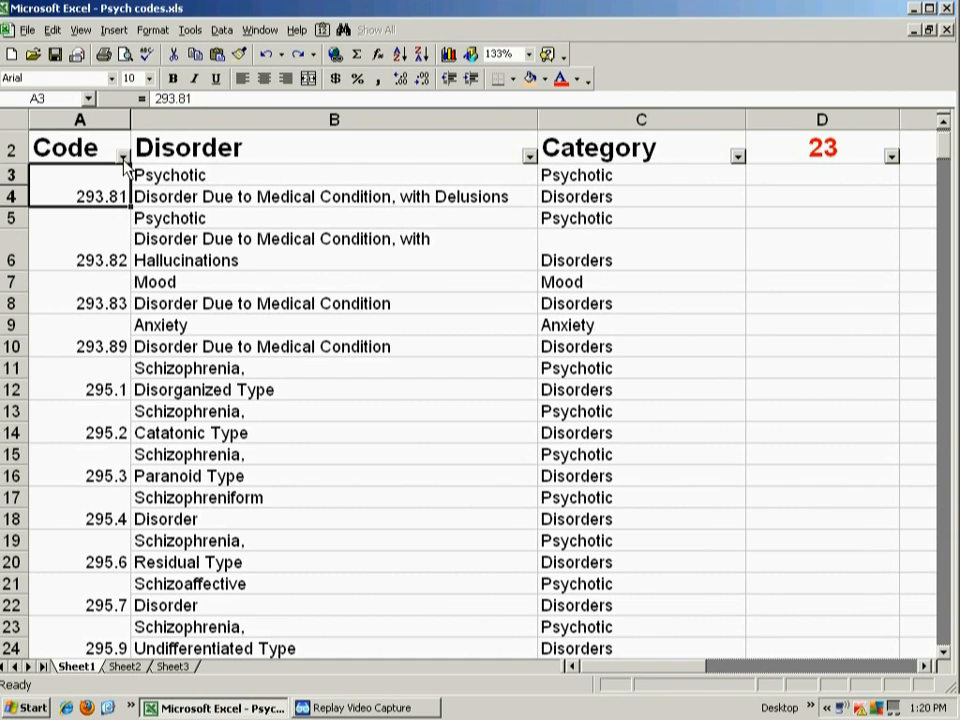
Choose (All) in the Code column's filter and look through the listed disorders
click(123, 158)
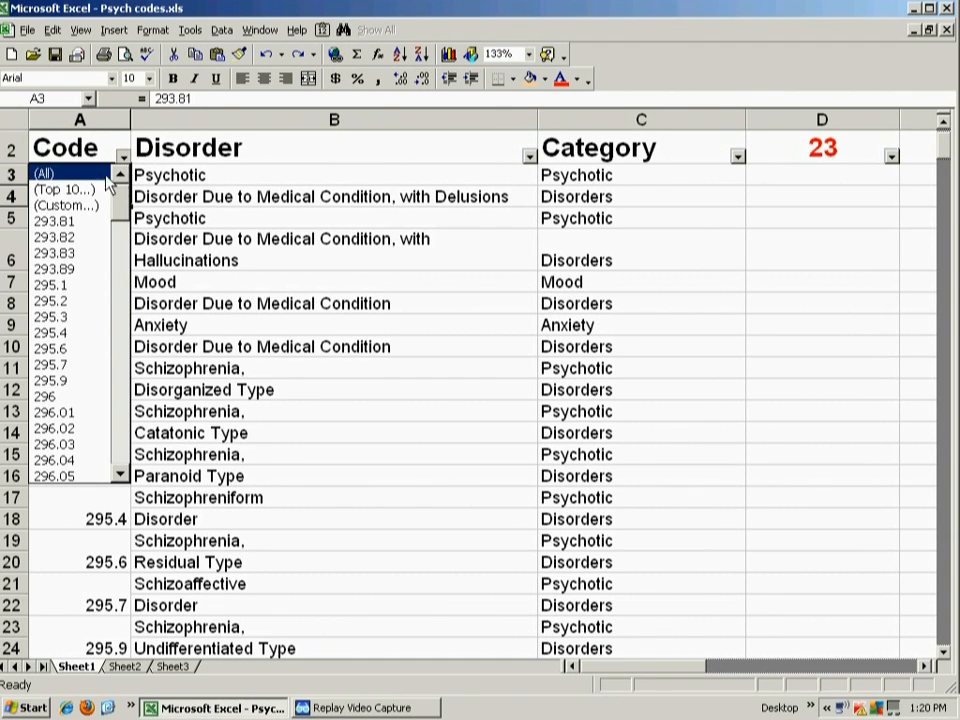
click(84, 173)
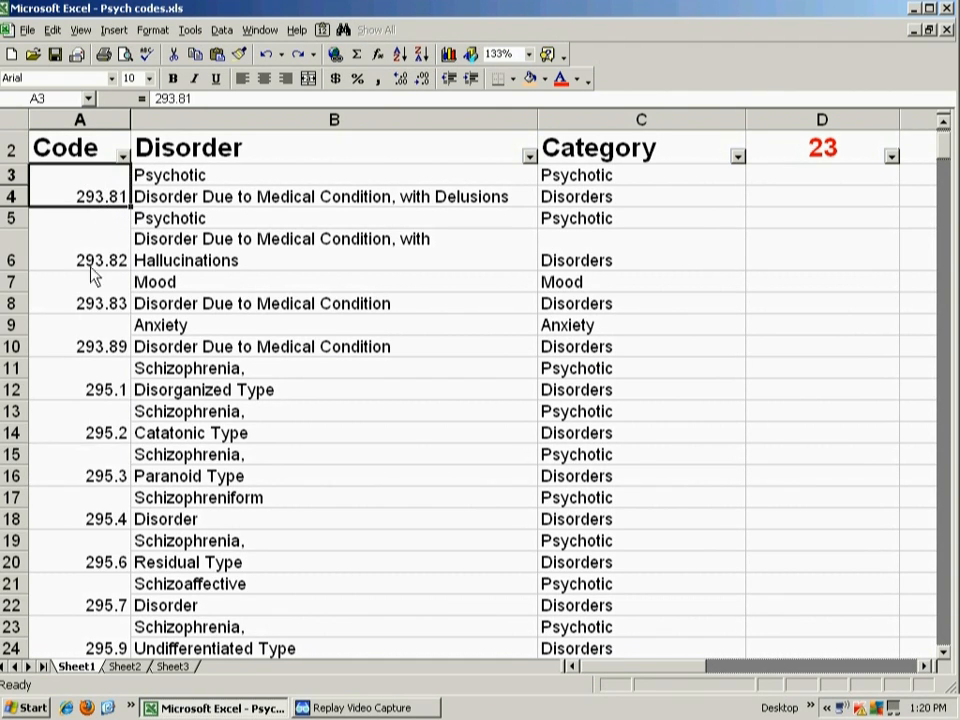
scroll(88, 445, down, 9)
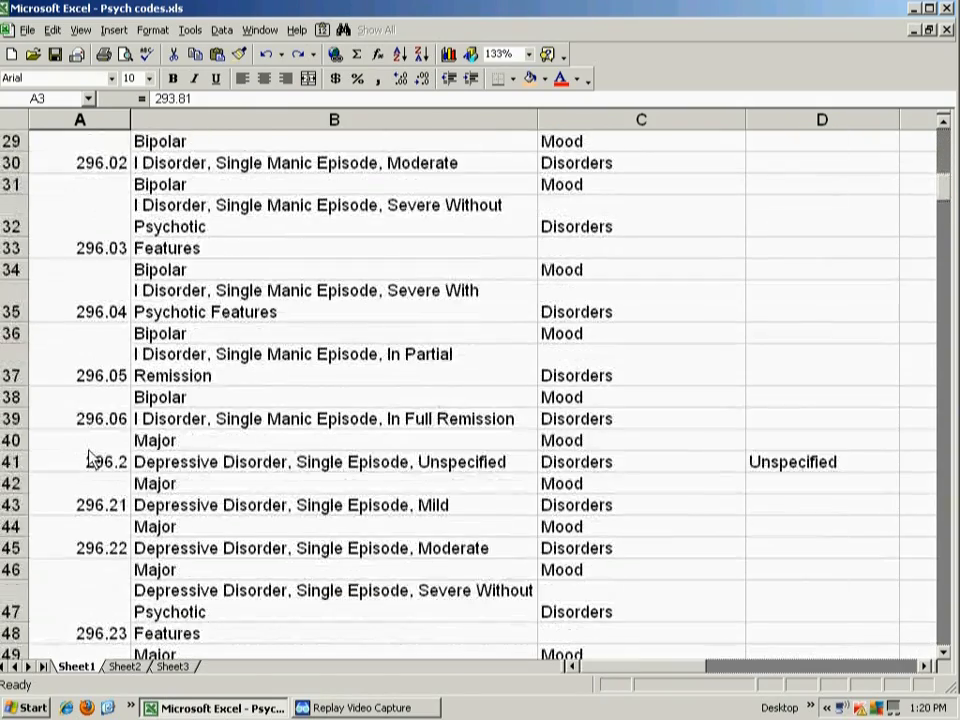
scroll(88, 458, down, 8)
scroll(88, 458, up, 16)
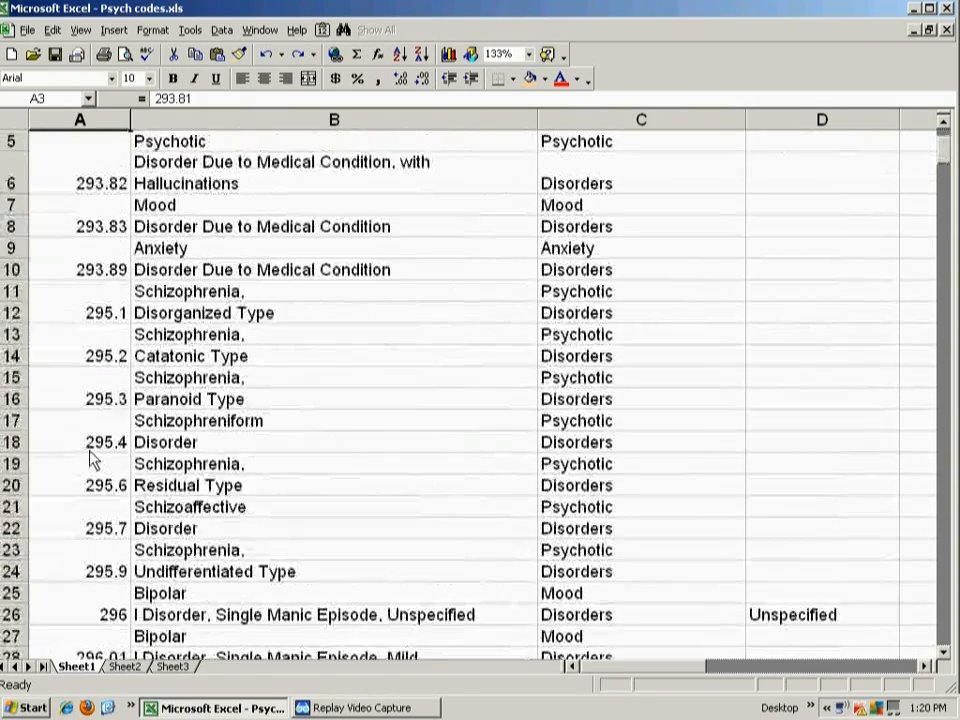
scroll(90, 458, up, 2)
Examine the choices offered in the Code column's filter list without picking one
click(123, 180)
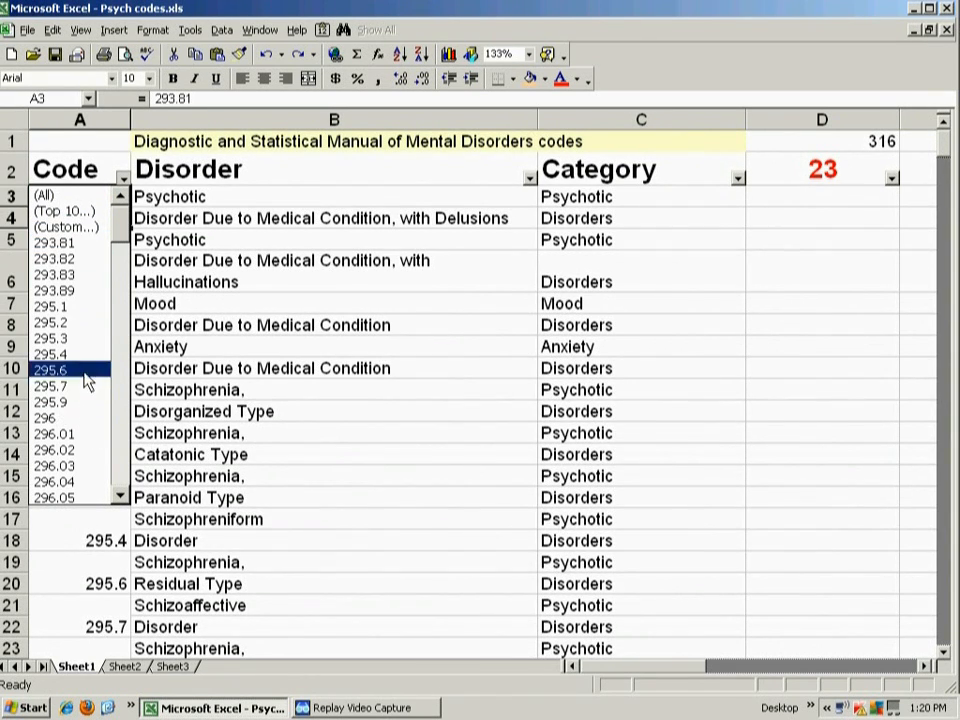
click(100, 178)
click(100, 176)
click(122, 177)
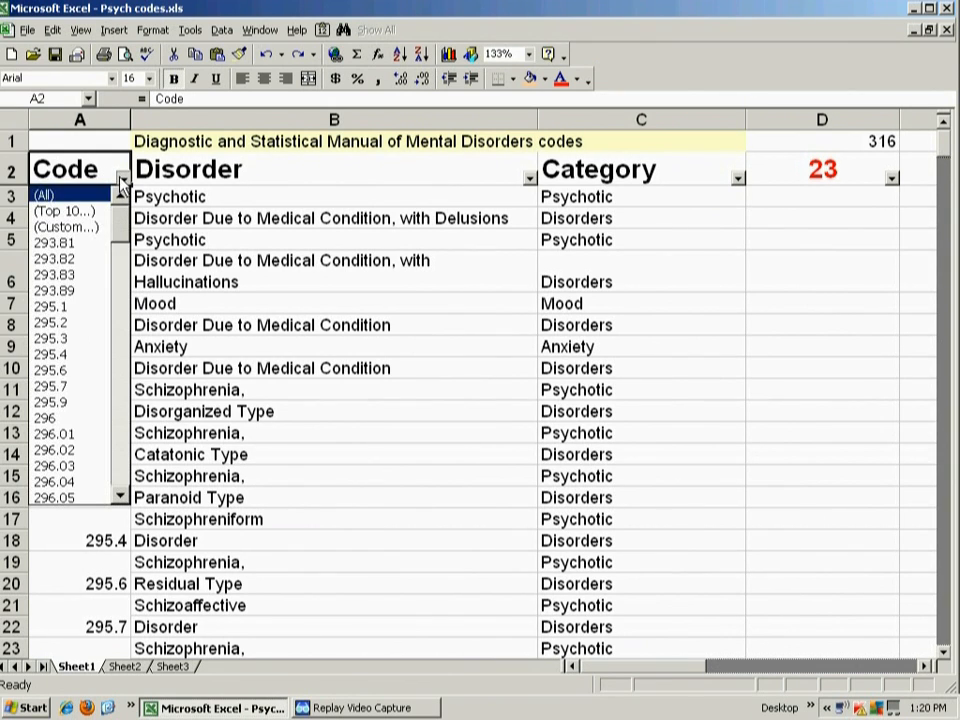
scroll(107, 344, down, 8)
scroll(107, 344, down, 10)
scroll(105, 355, up, 20)
click(118, 176)
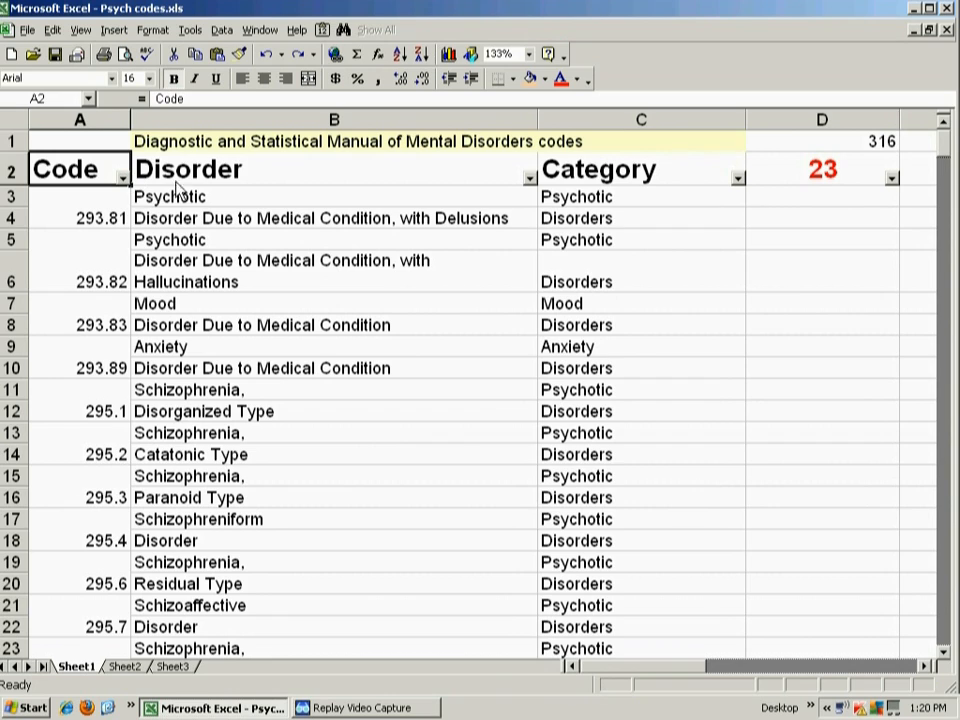
Start a custom filter on the Code column and set its first condition to is less than or equal to 295
click(122, 177)
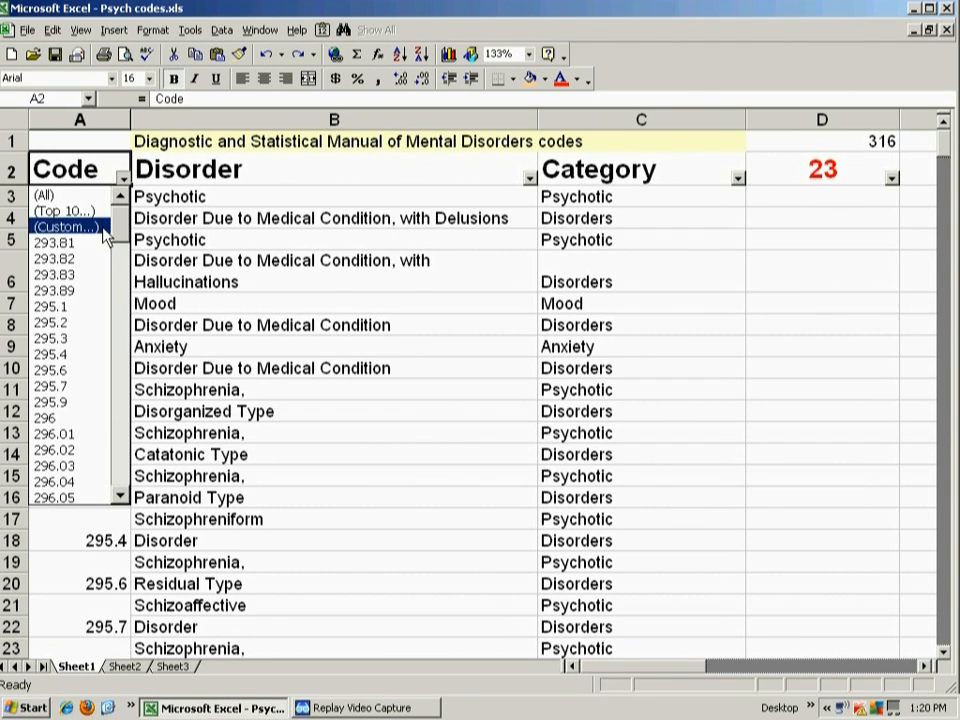
click(105, 226)
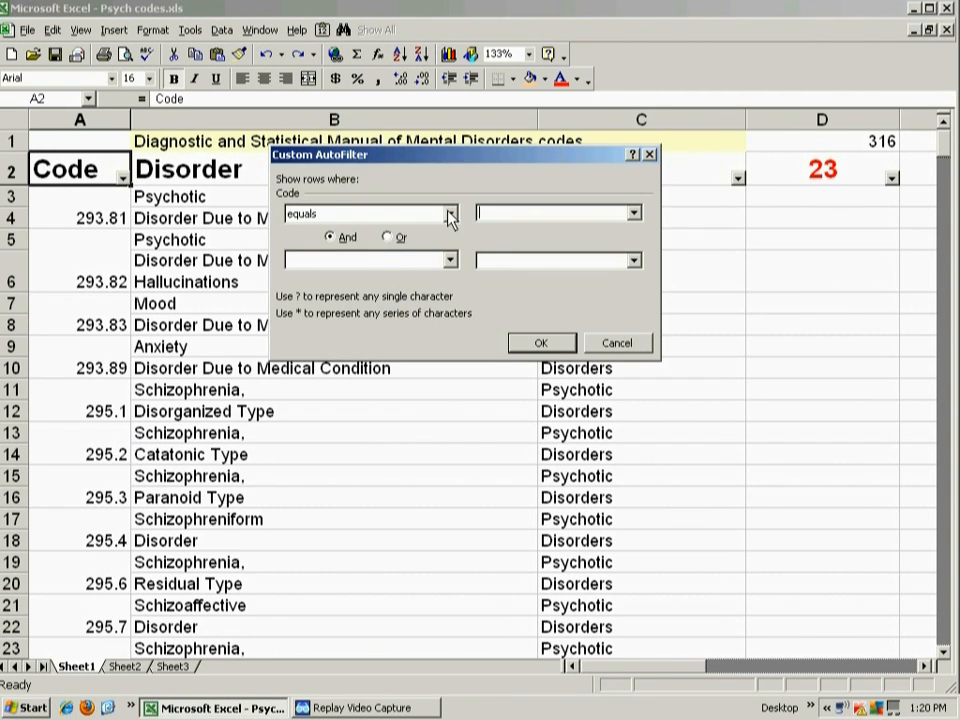
click(633, 212)
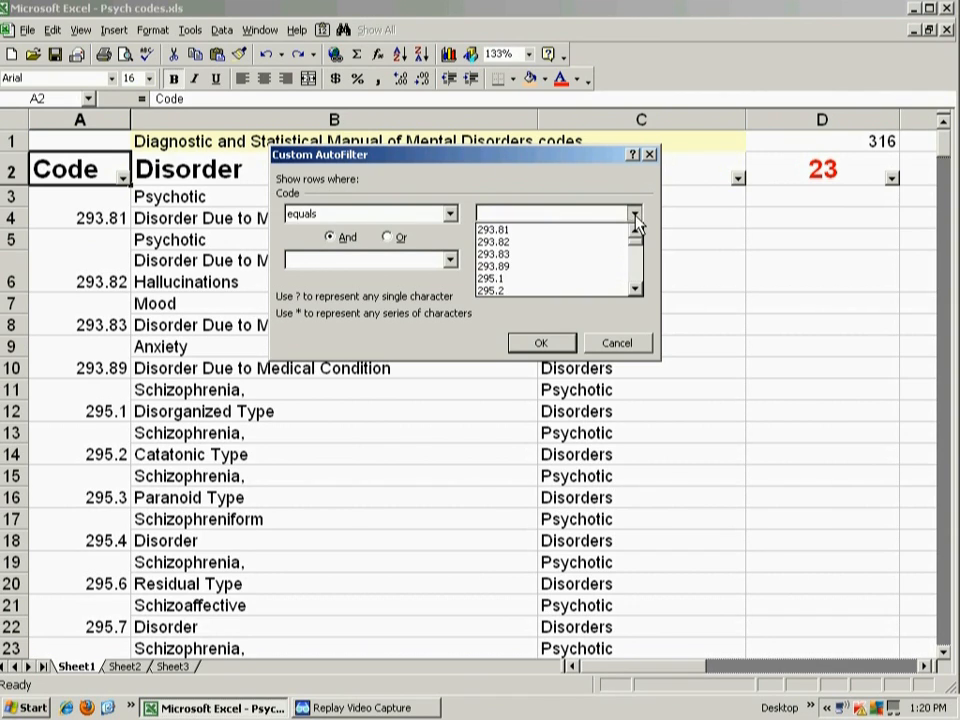
click(491, 198)
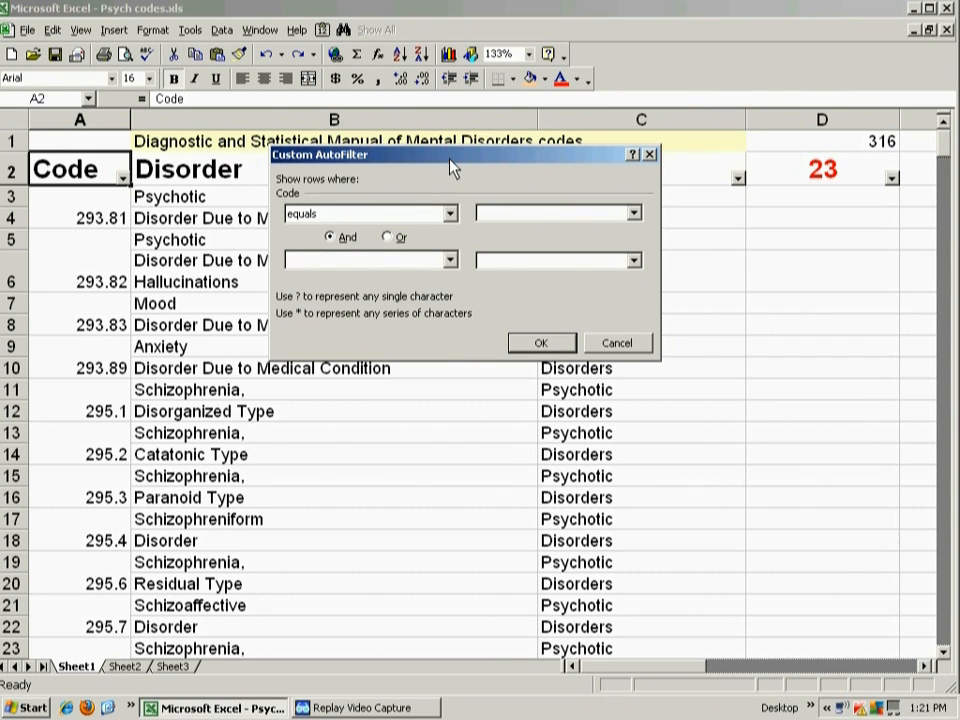
drag(428, 163, 430, 192)
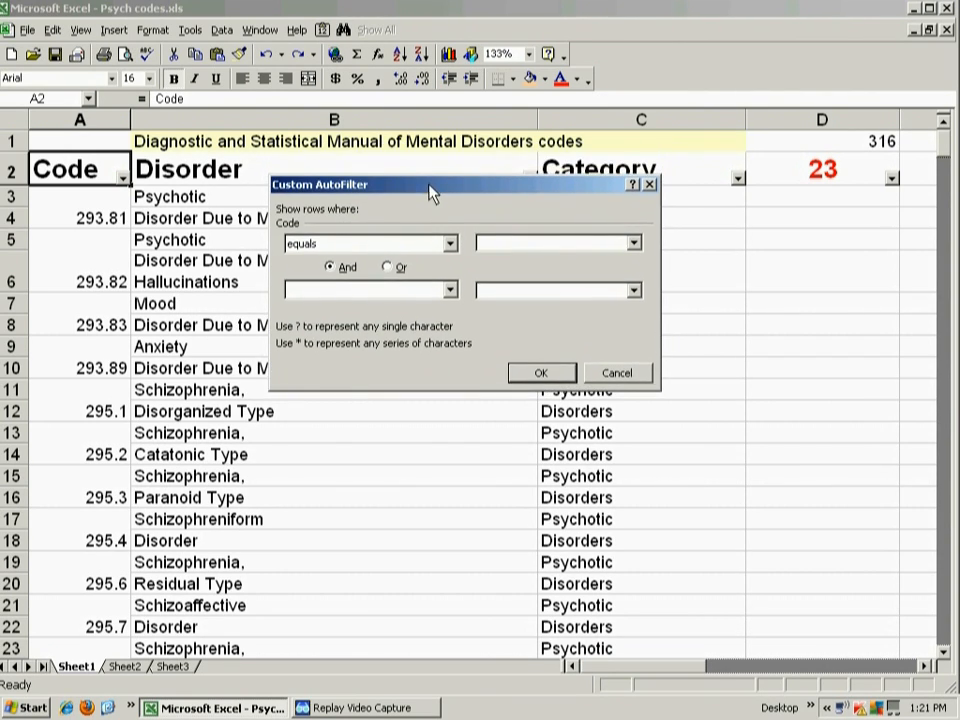
click(449, 244)
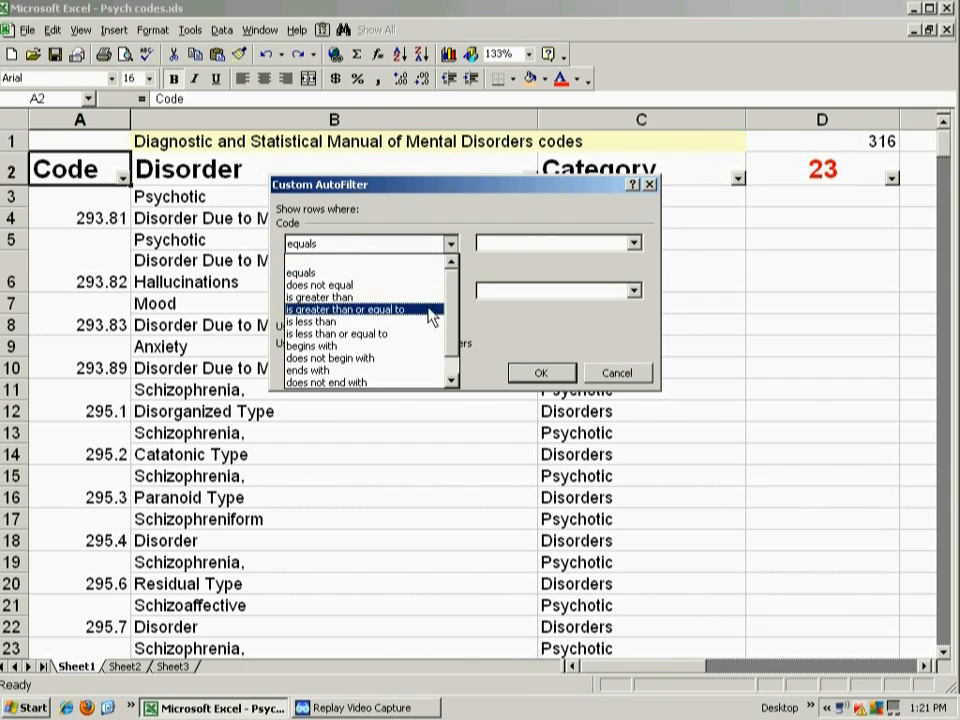
click(401, 334)
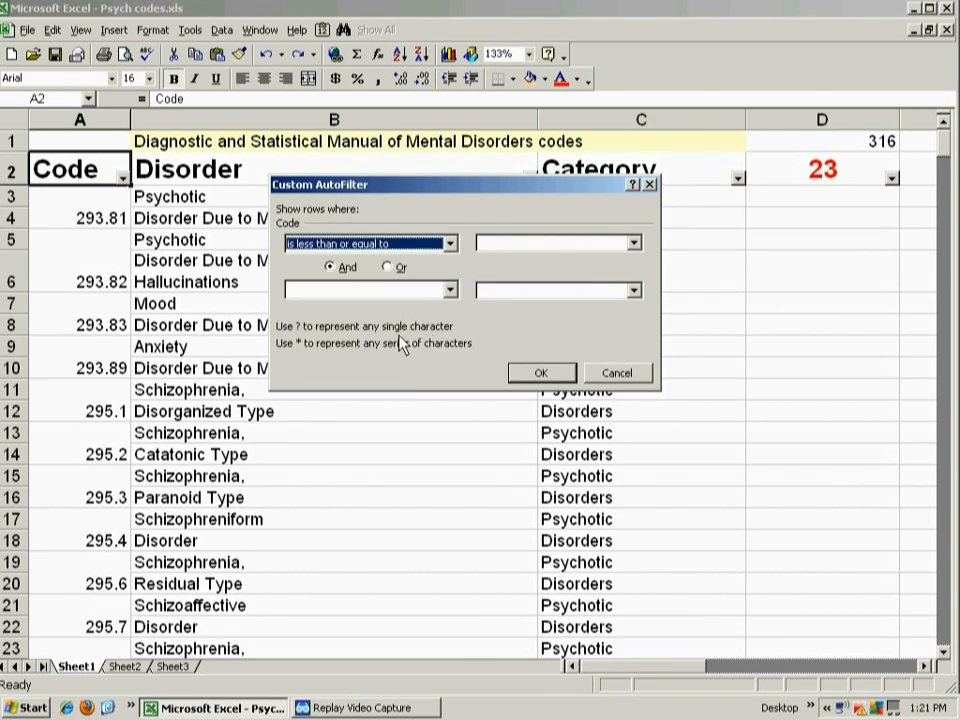
click(634, 244)
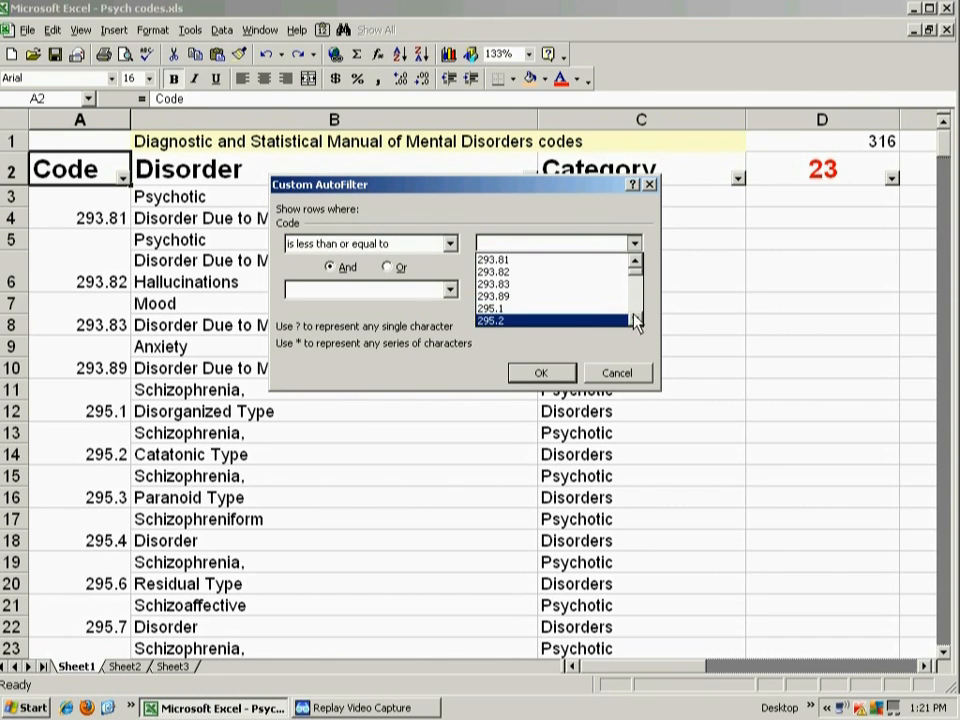
click(515, 260)
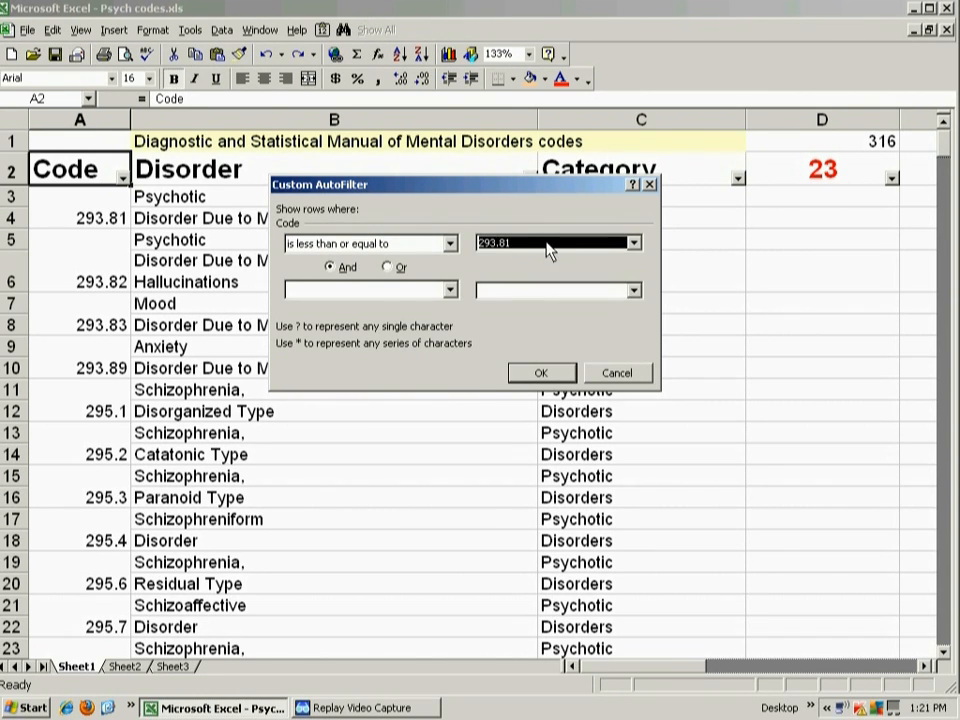
text(295)
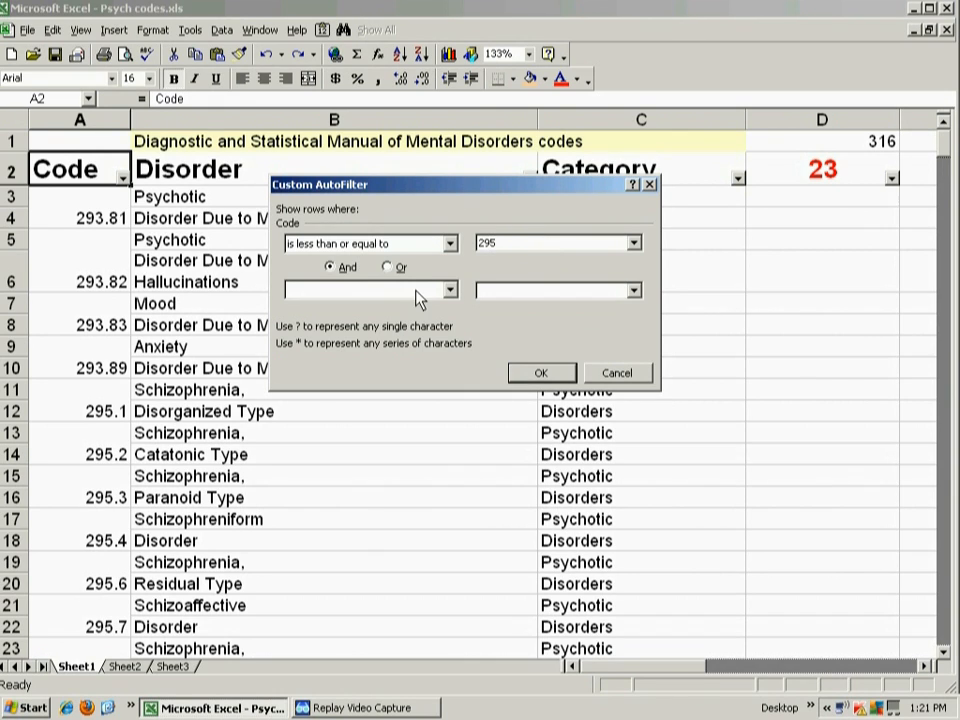
Add the And condition is greater than or equal to 293 and apply the custom filter to the Code column
click(417, 294)
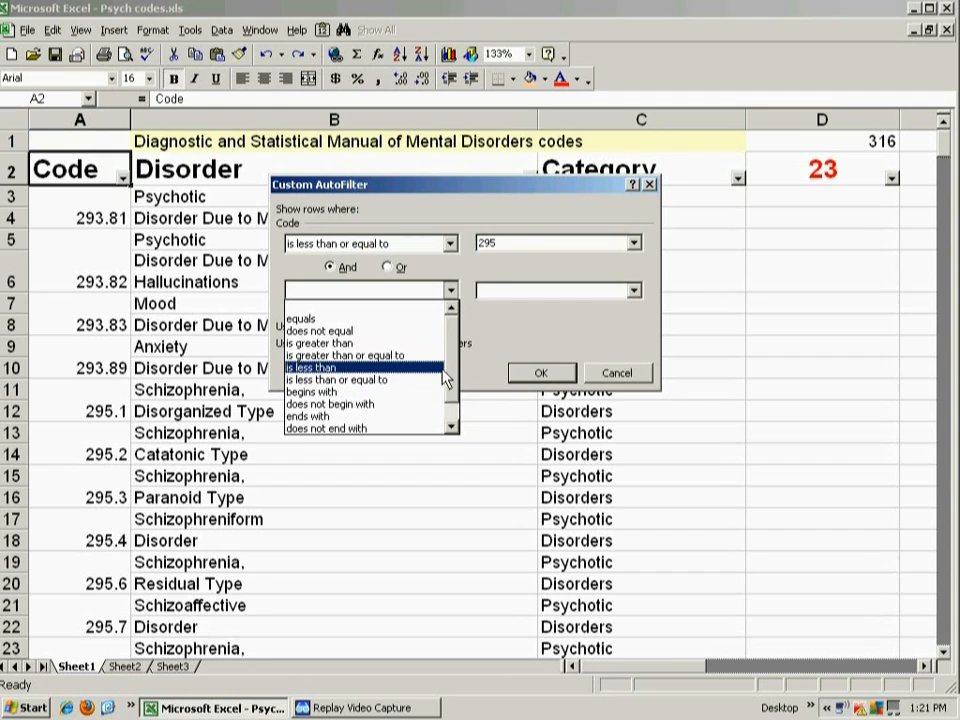
click(438, 357)
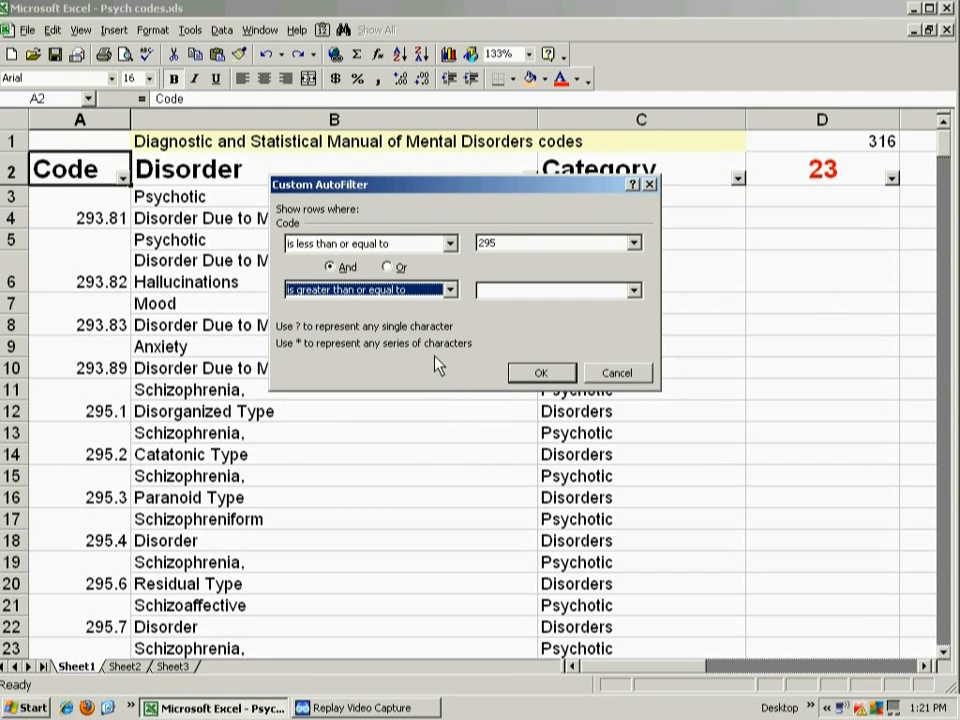
click(450, 291)
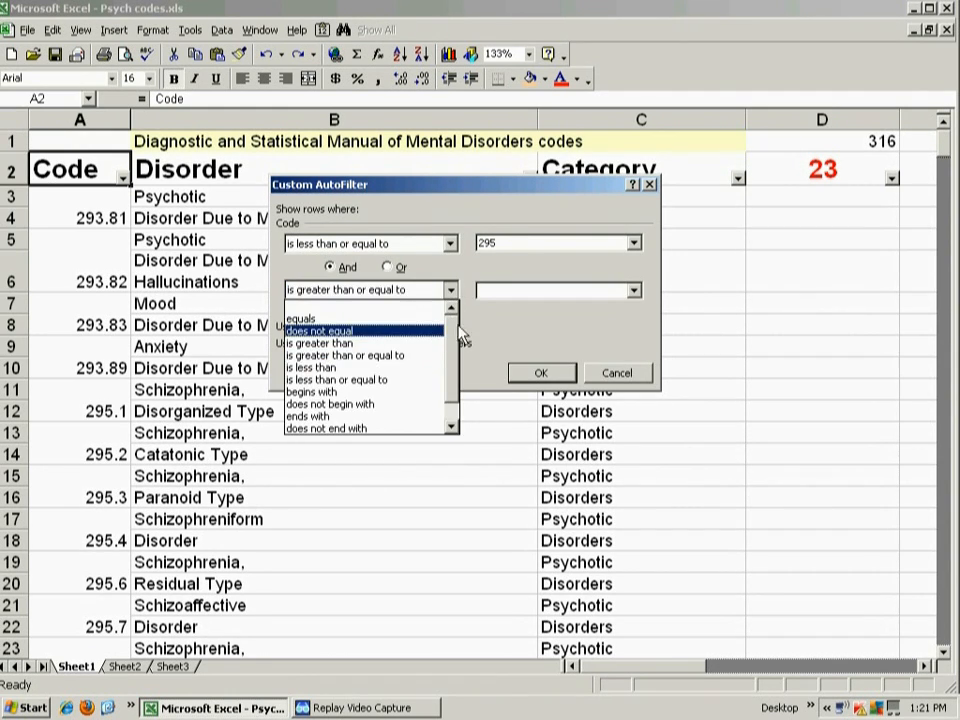
click(513, 300)
text(293)
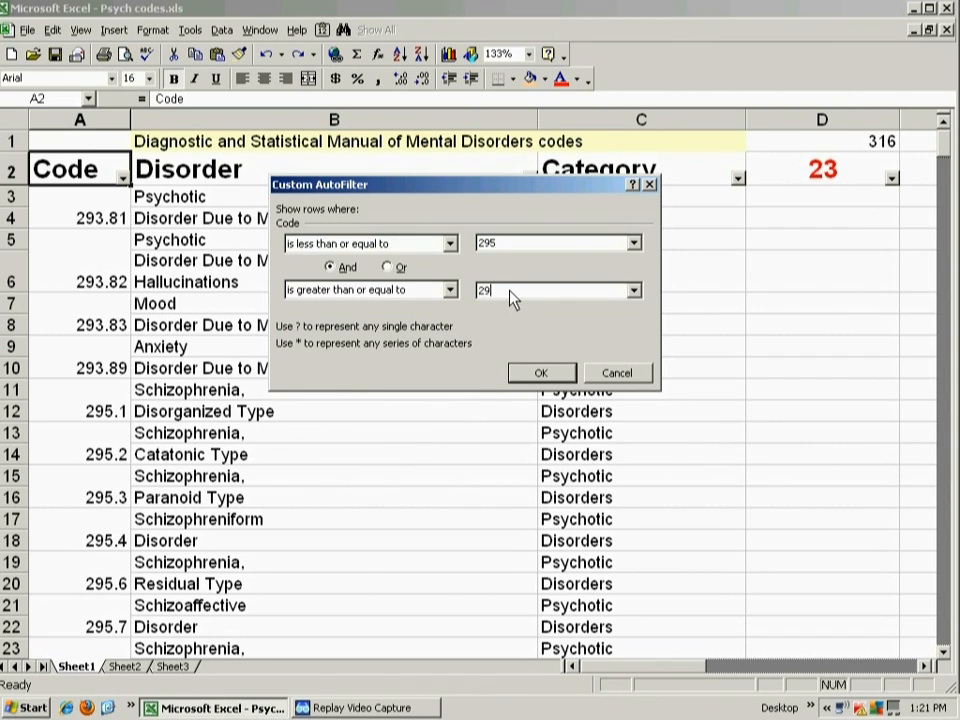
click(541, 374)
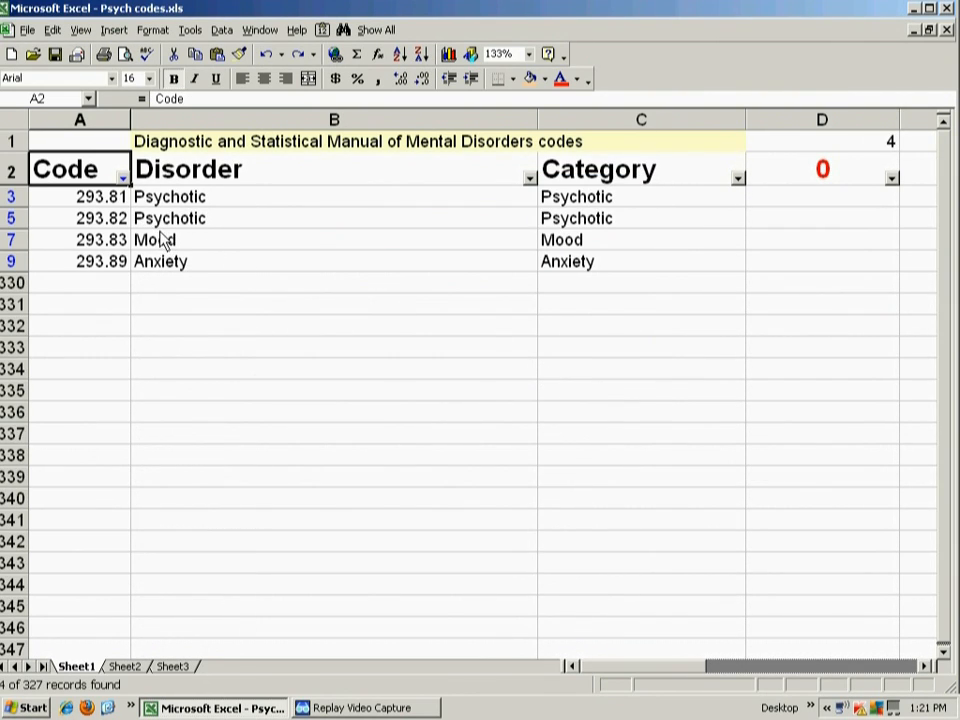
click(122, 177)
click(119, 195)
click(119, 195)
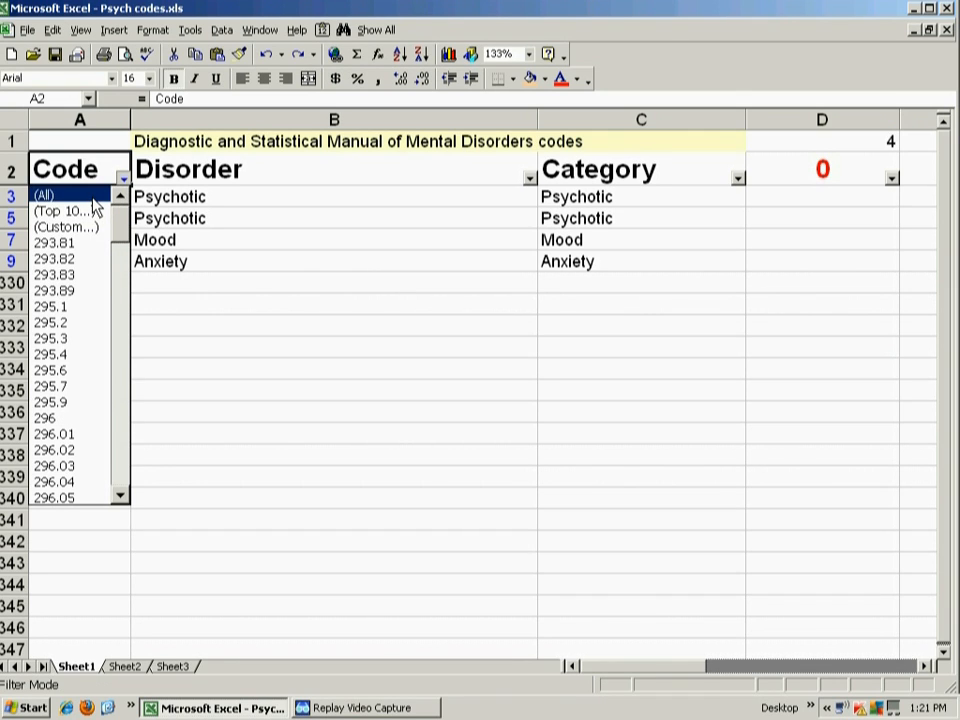
key(Escape)
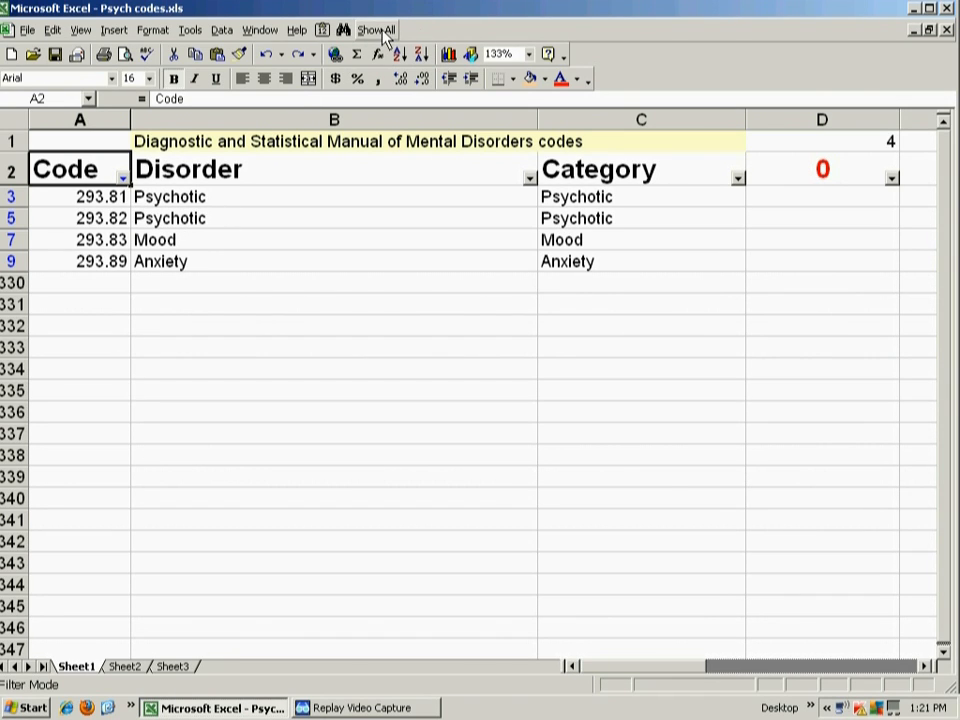
Add the Show All command from the Data category to the menu bar through the Customize dialog
right_click(604, 38)
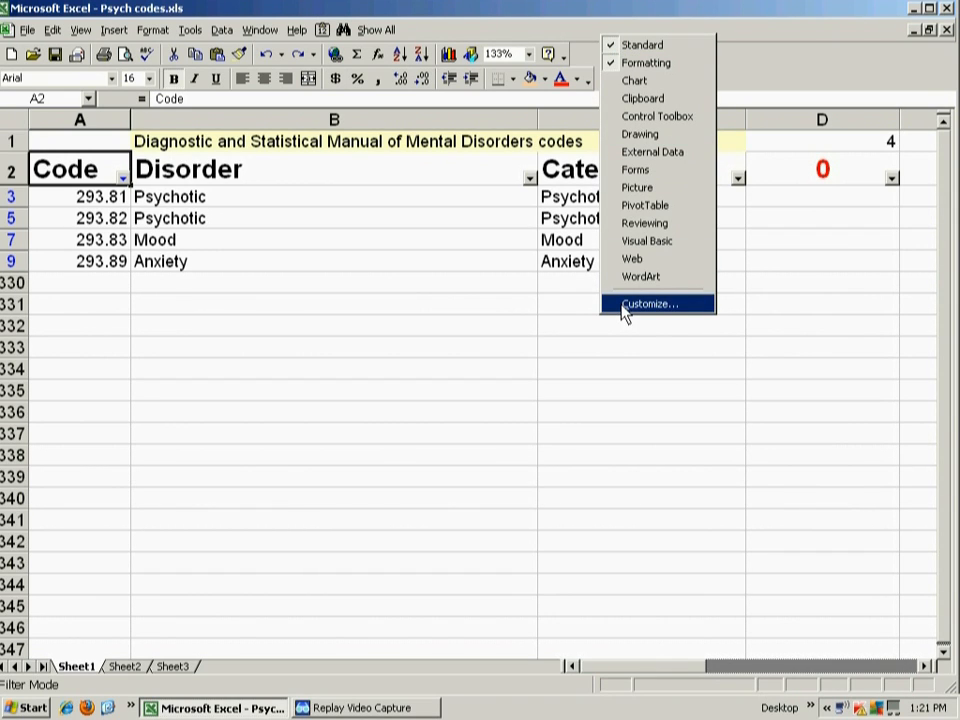
right_click(552, 35)
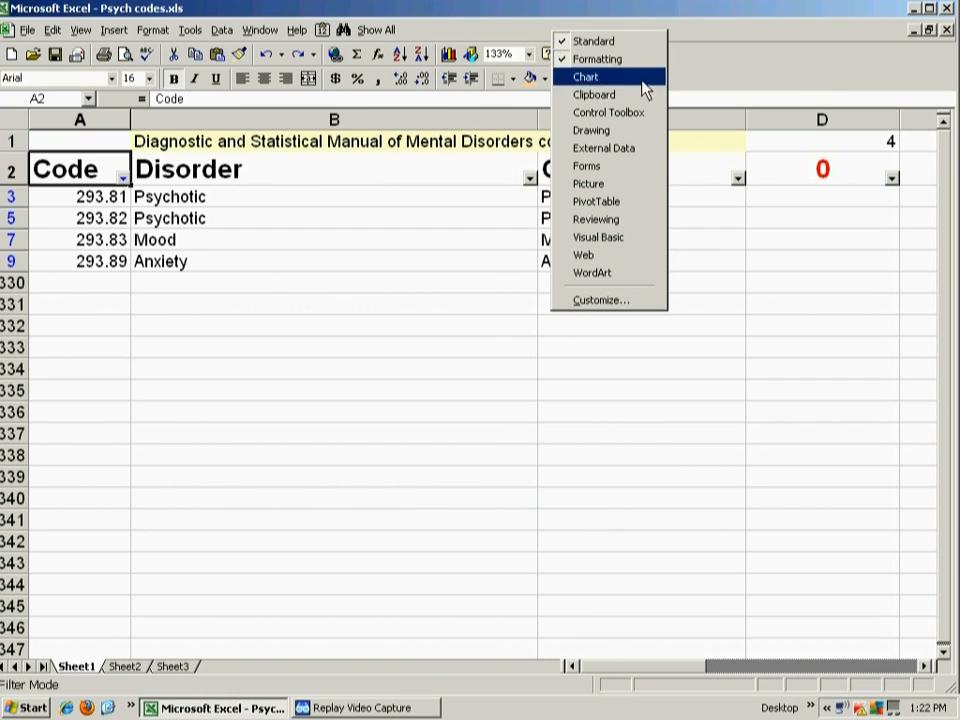
click(588, 302)
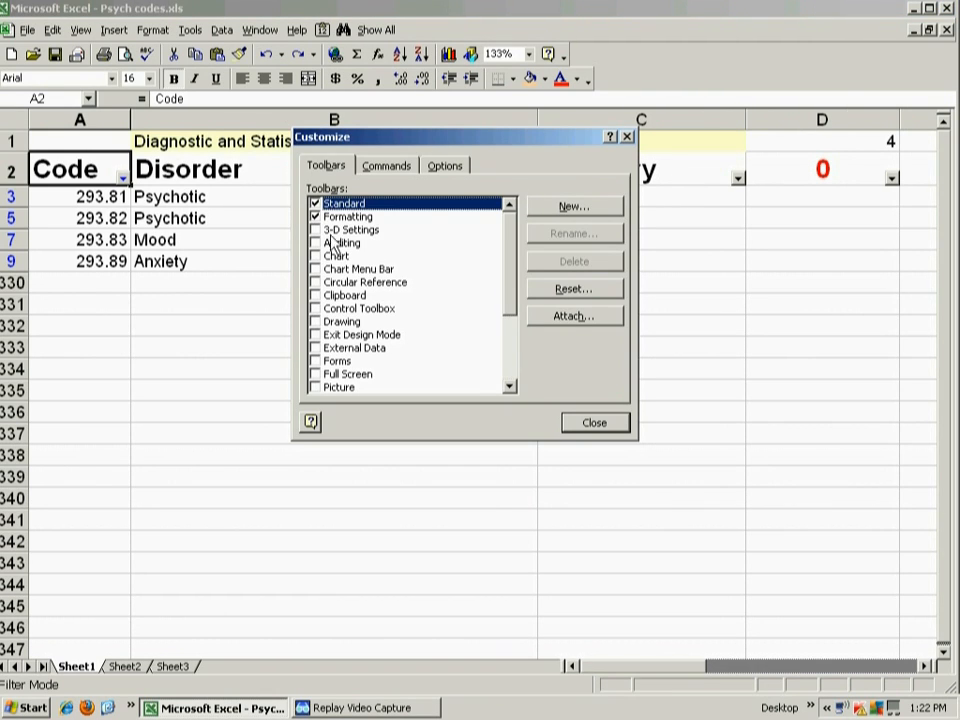
click(388, 168)
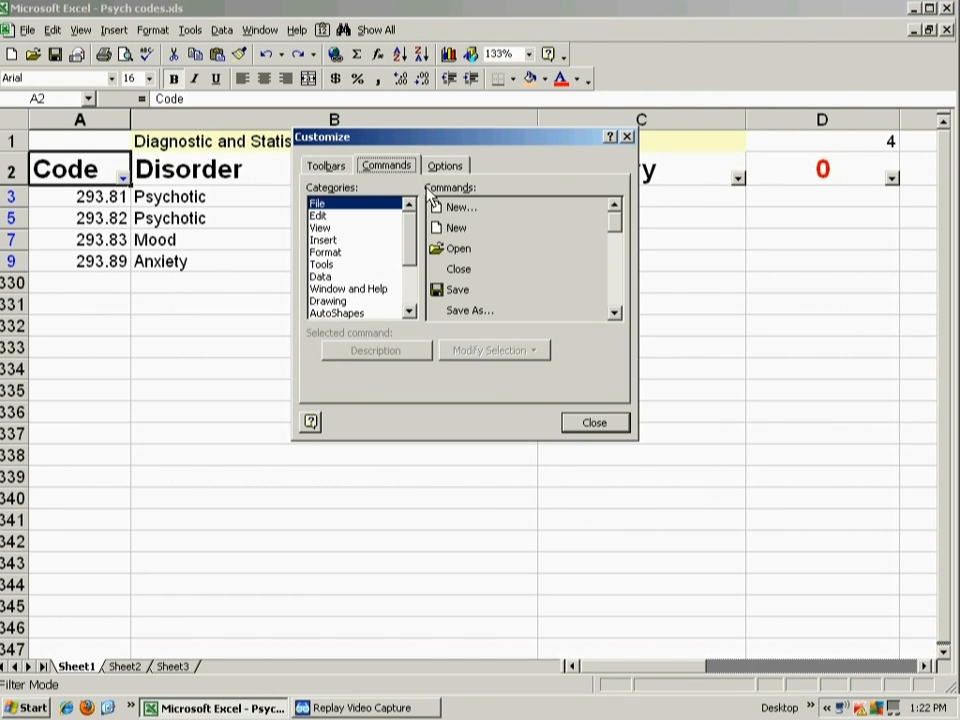
click(325, 276)
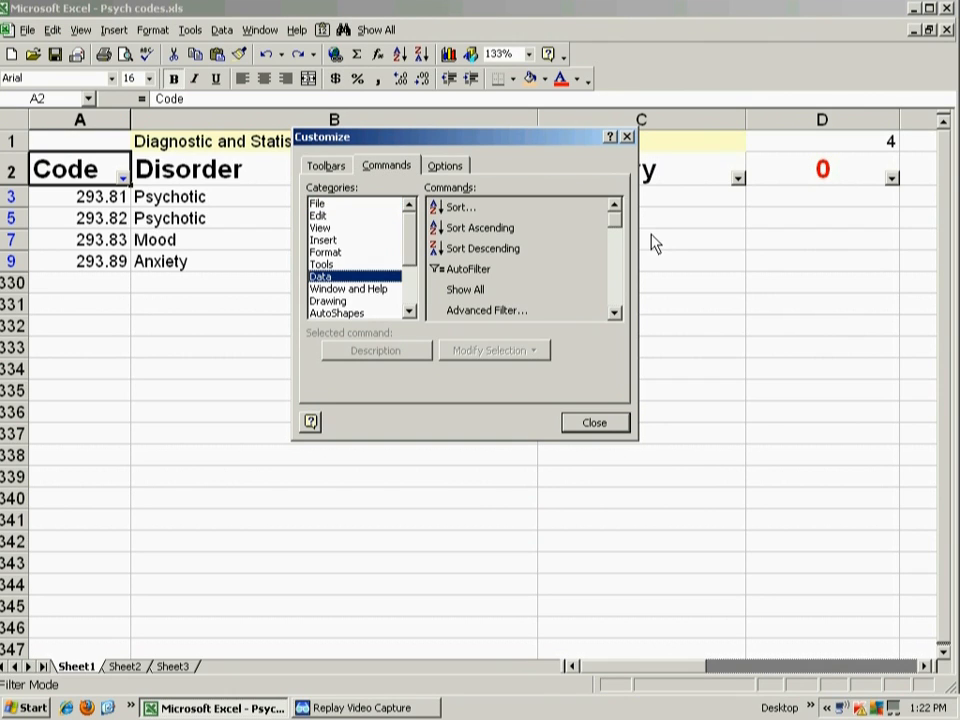
drag(475, 295, 478, 36)
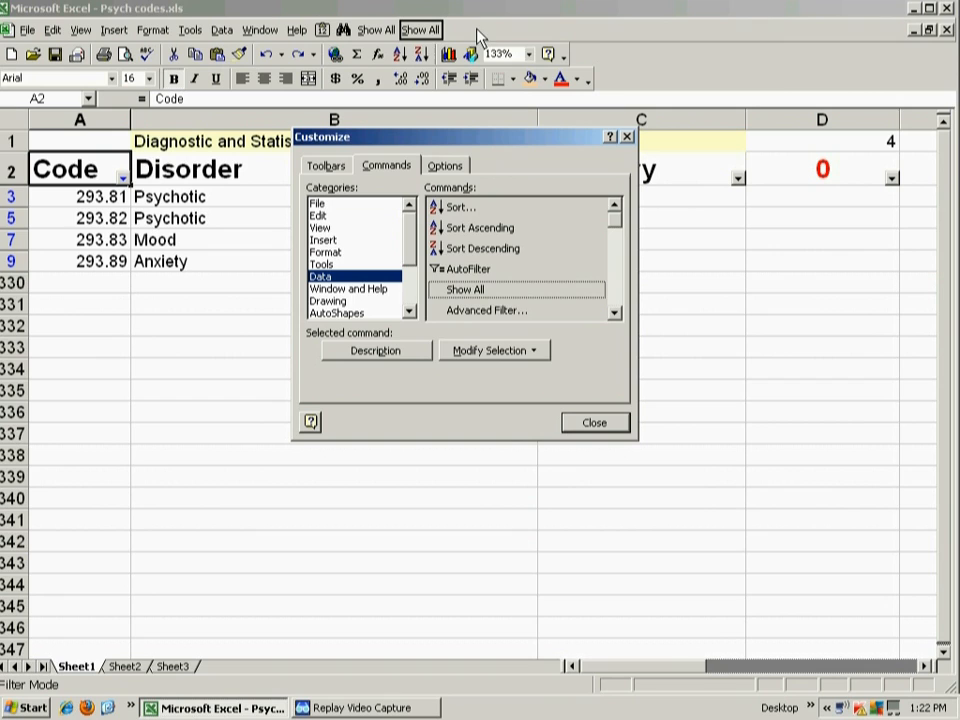
Remove the extra Show All command from the menu bar and finish customizing
right_click(428, 30)
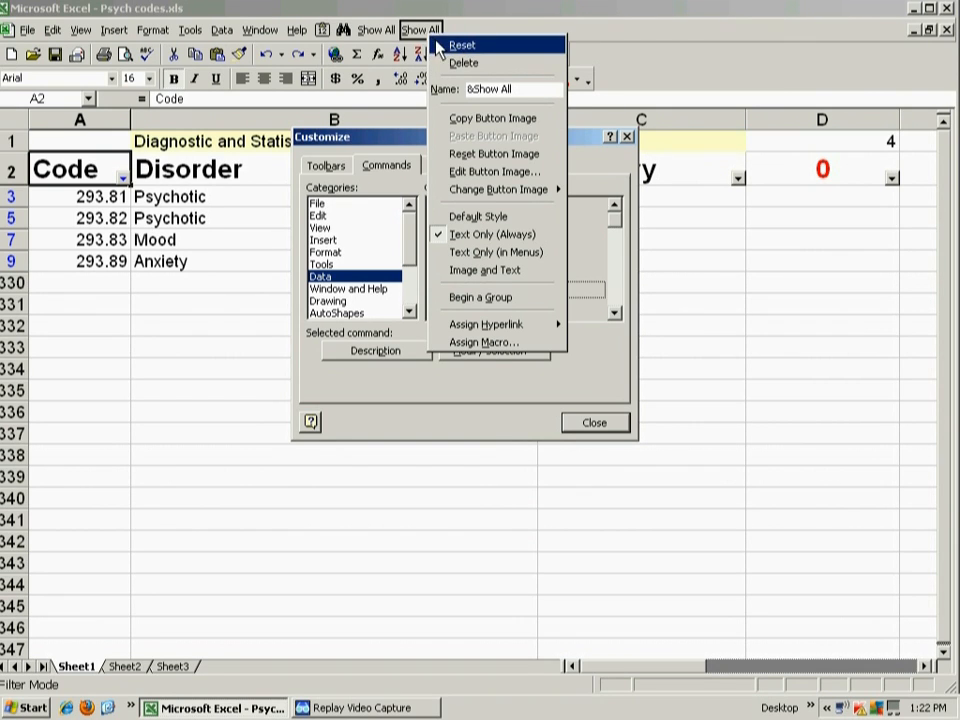
click(425, 30)
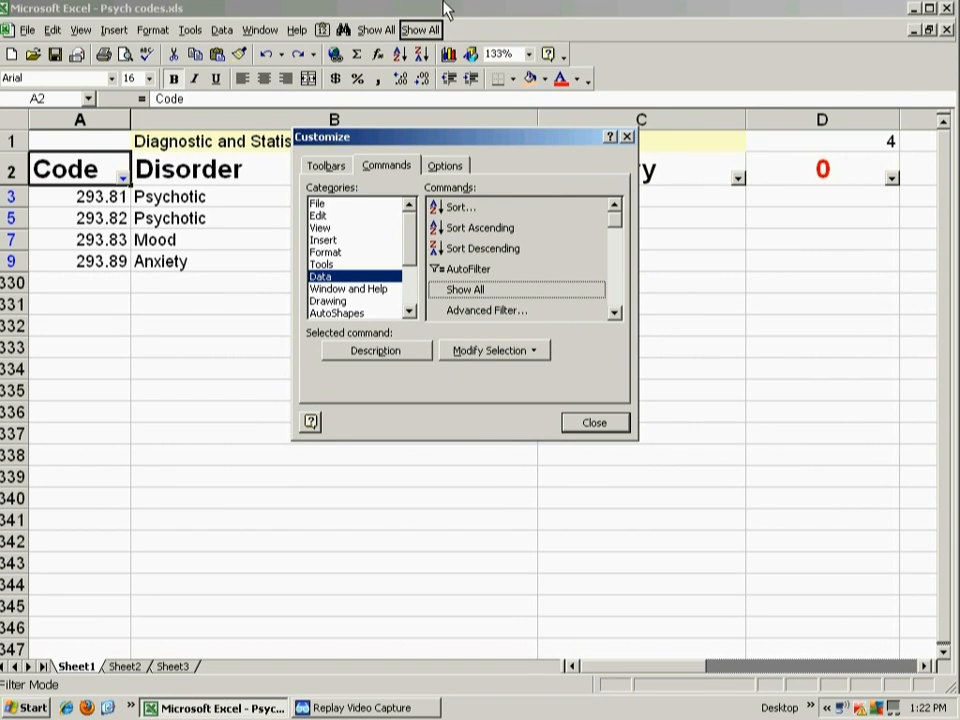
click(627, 136)
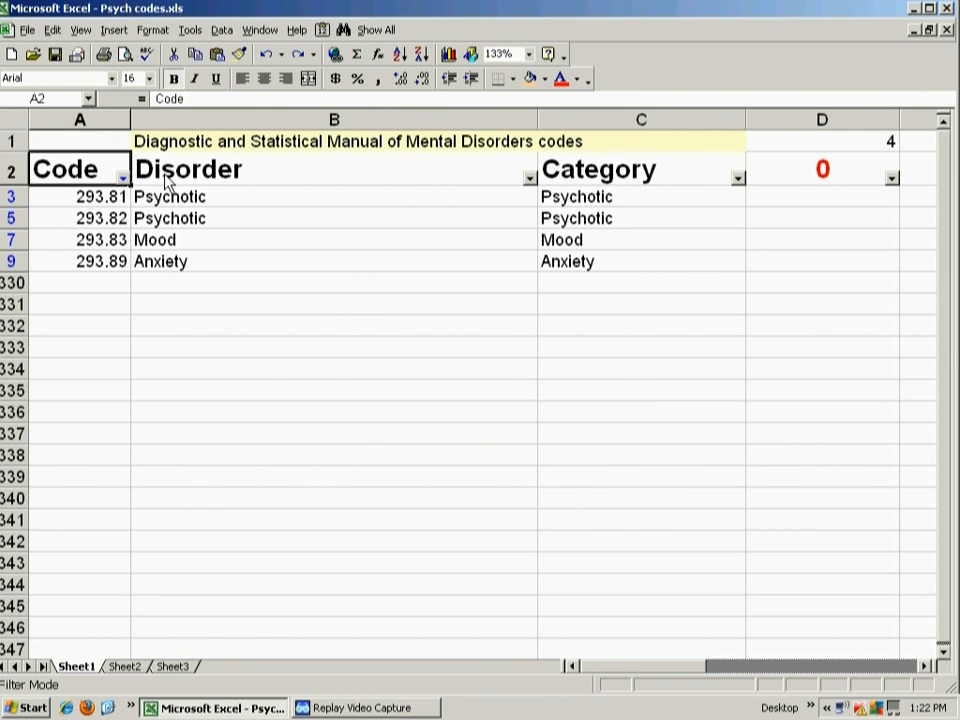
Filter the Disorder column for Mood, and clear all filters with the Show All command
click(530, 180)
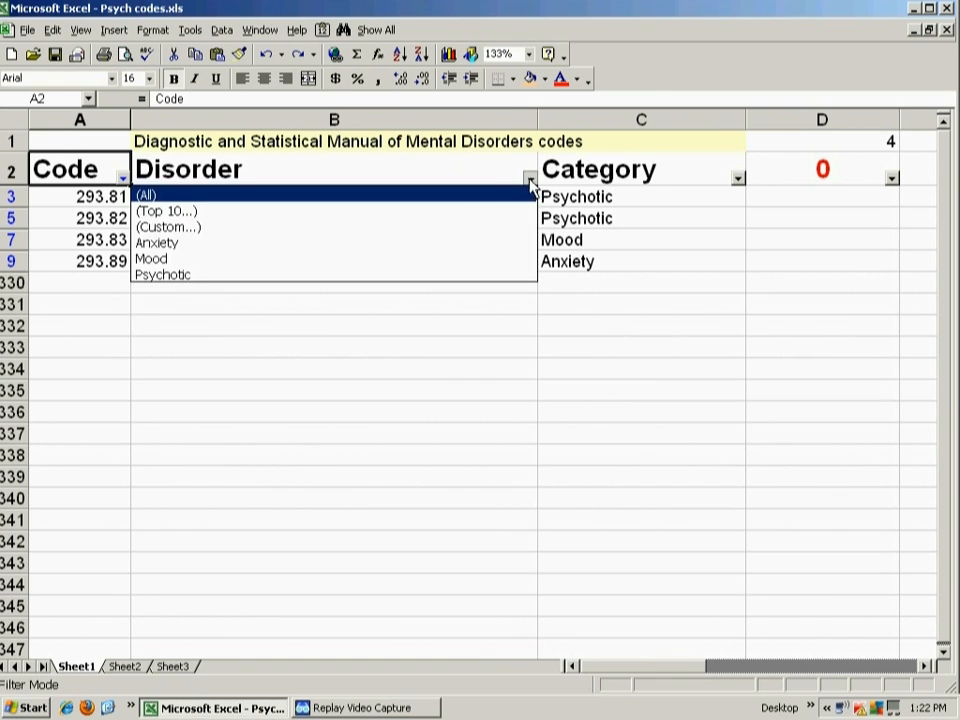
click(488, 260)
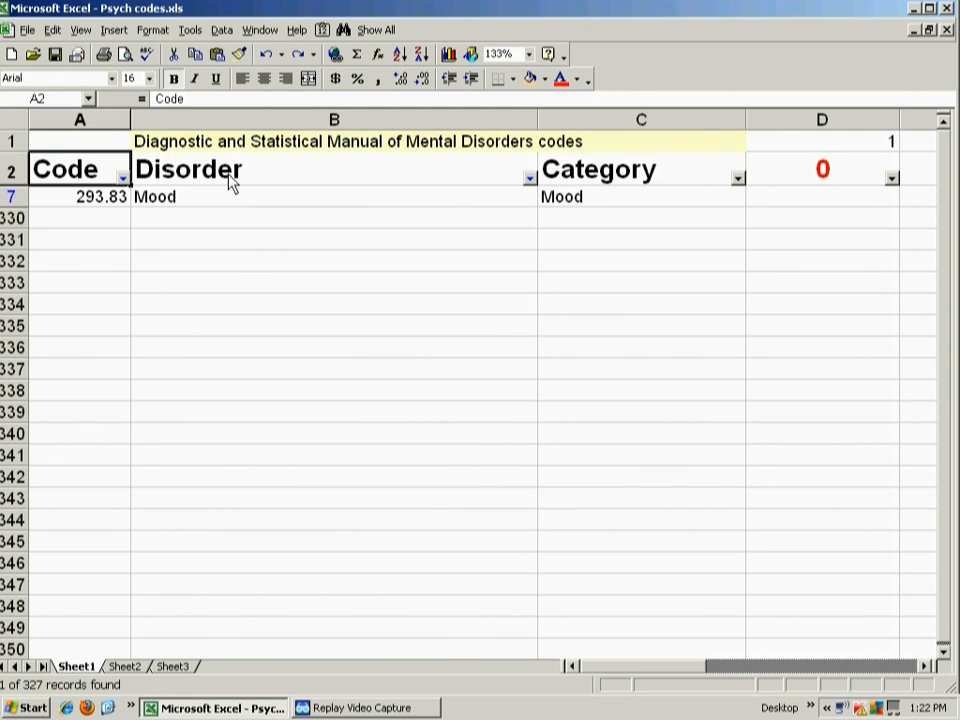
click(372, 29)
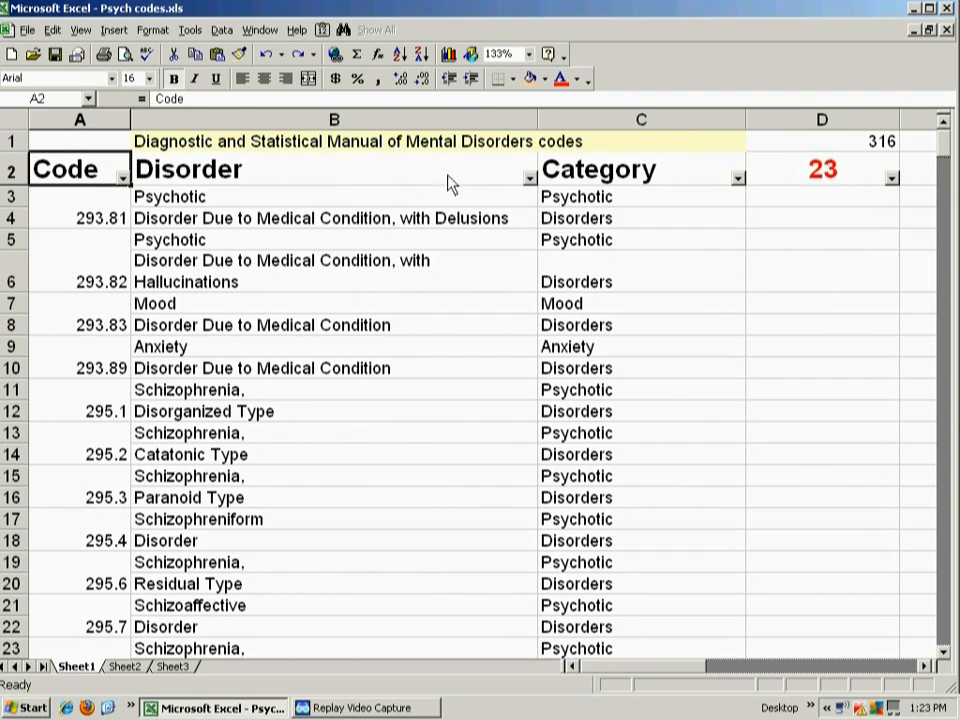
Apply a custom filter to the Disorder column showing rows that contain Anorexia
click(529, 180)
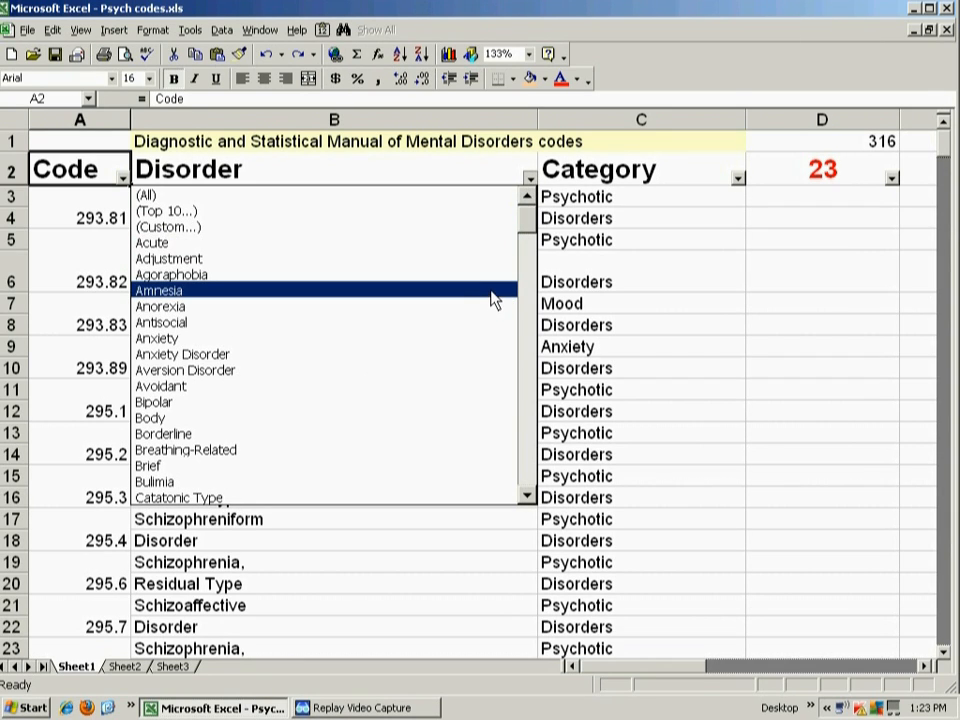
mouse_move(527, 221)
mouse_down()
mouse_move(531, 235)
mouse_move(525, 216)
mouse_up()
click(450, 228)
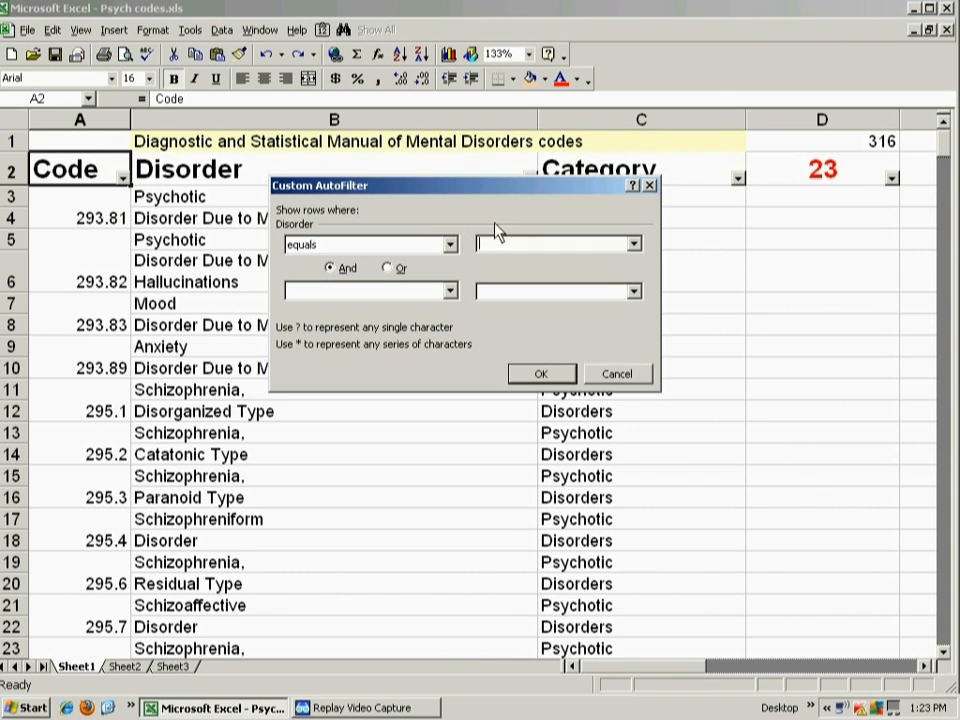
click(449, 246)
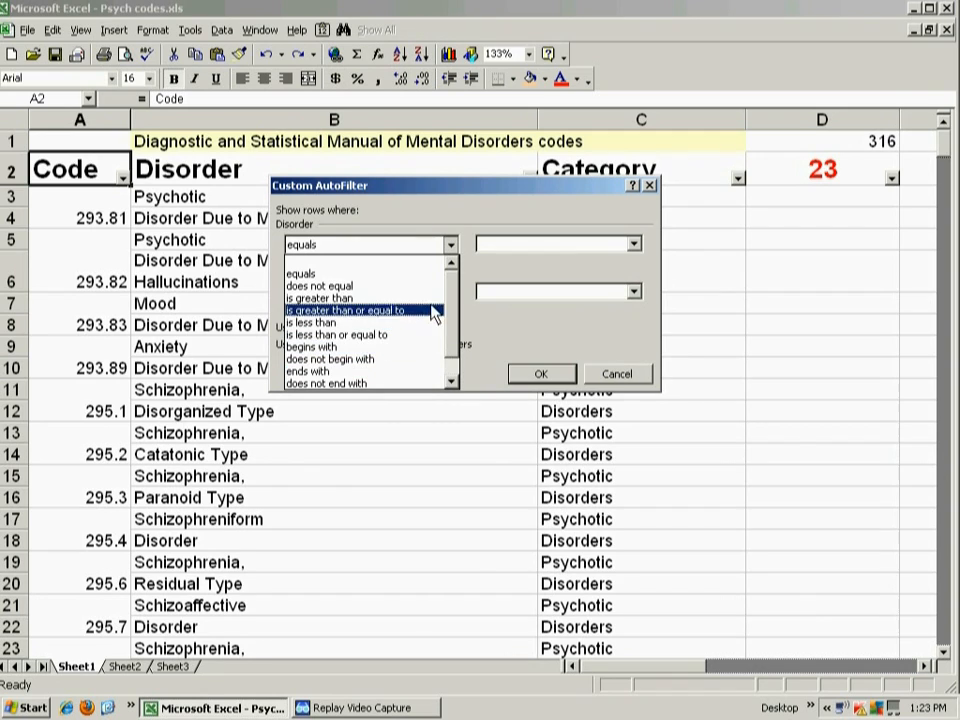
drag(451, 296, 451, 323)
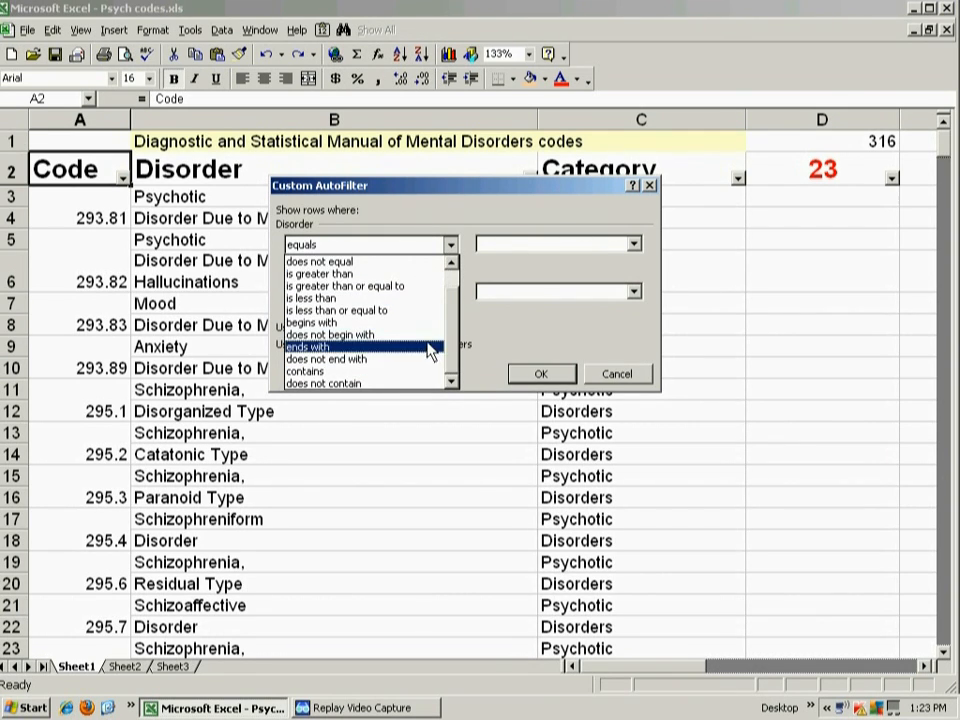
click(431, 367)
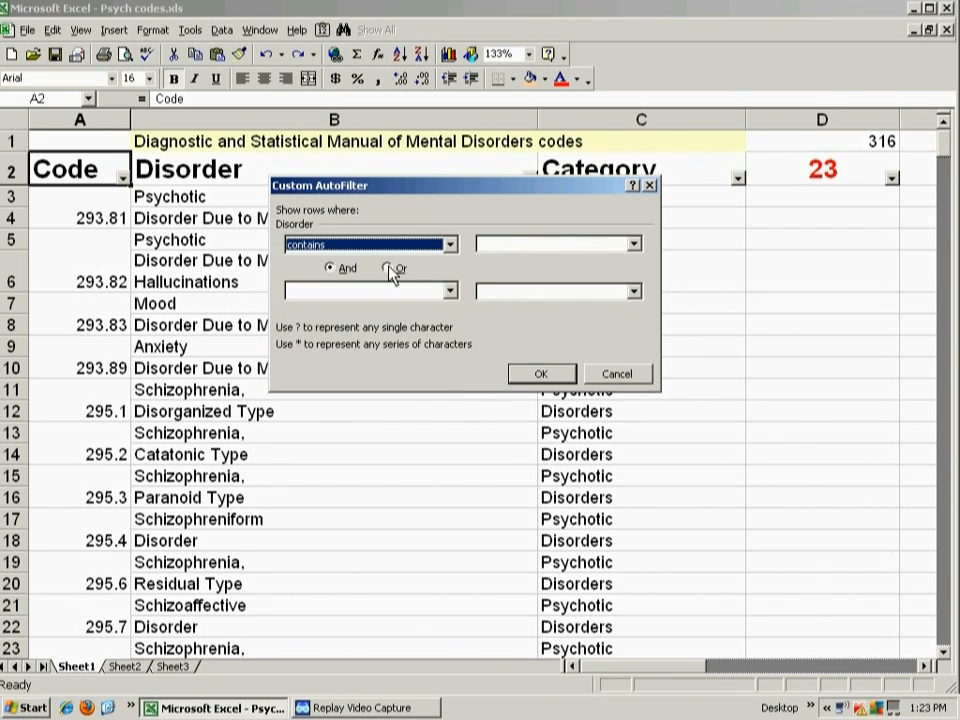
click(633, 243)
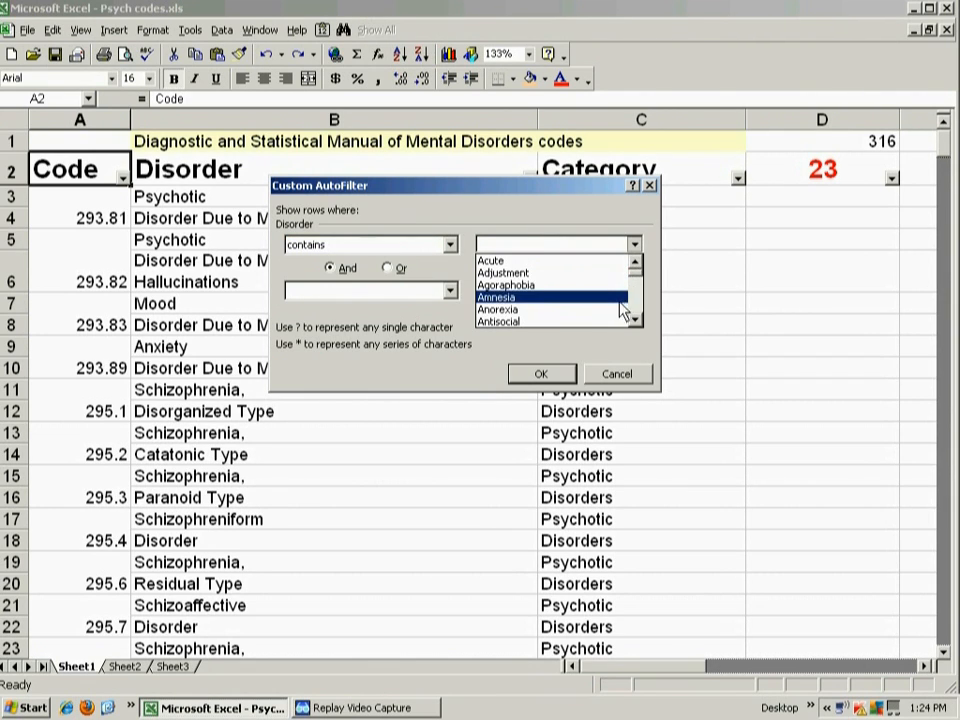
click(618, 310)
click(568, 374)
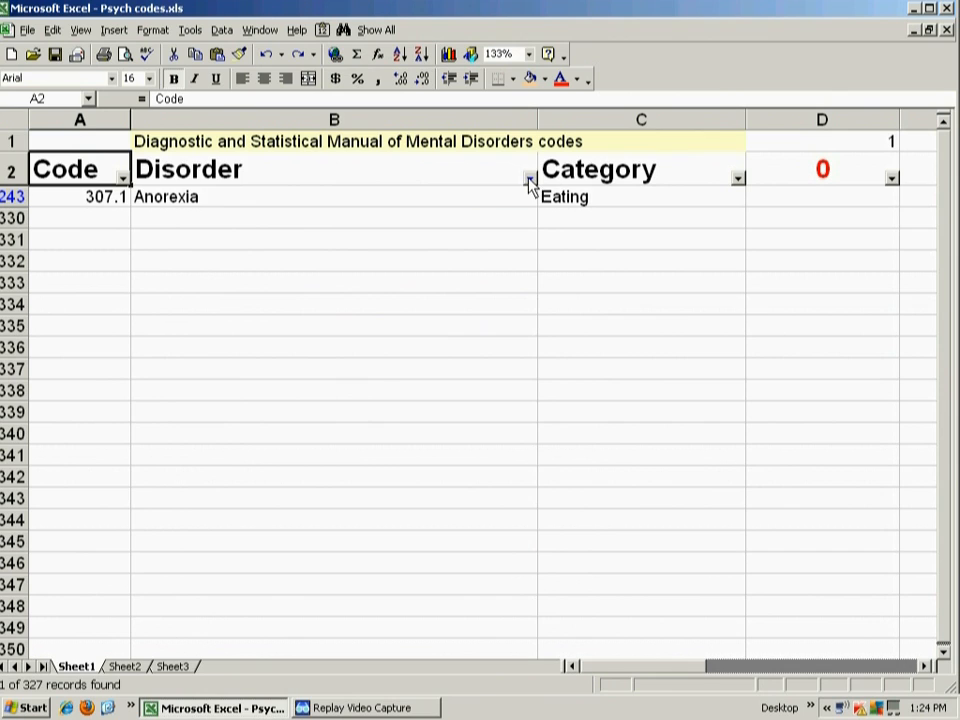
Change the Disorder column's custom filter to show rows that contain Depressive
click(529, 179)
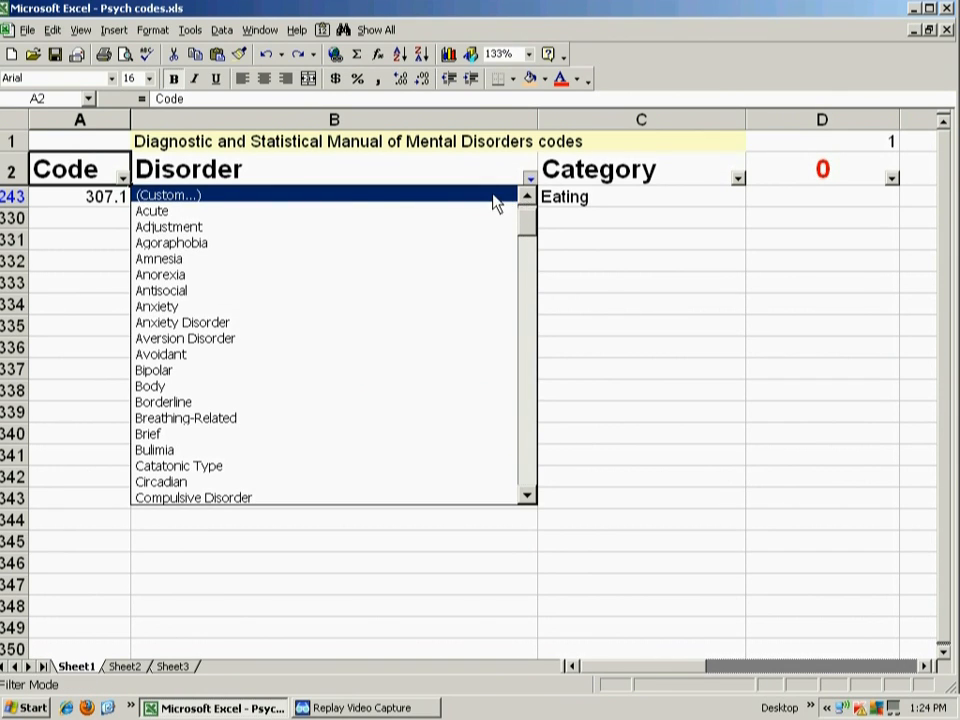
click(492, 196)
click(634, 243)
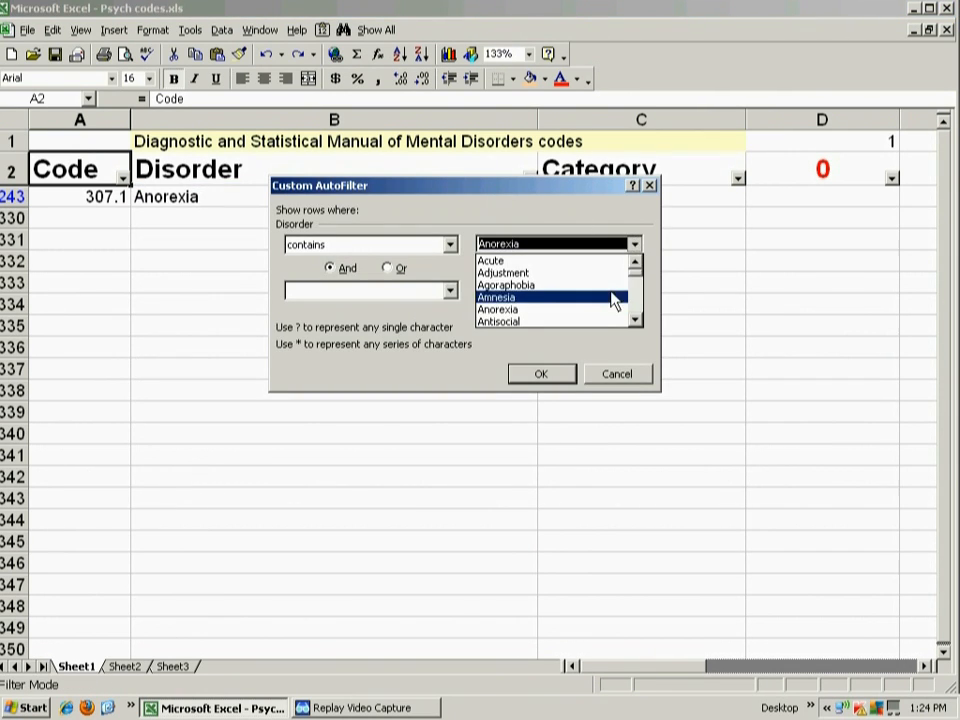
click(636, 304)
click(637, 308)
click(636, 306)
click(636, 305)
click(636, 303)
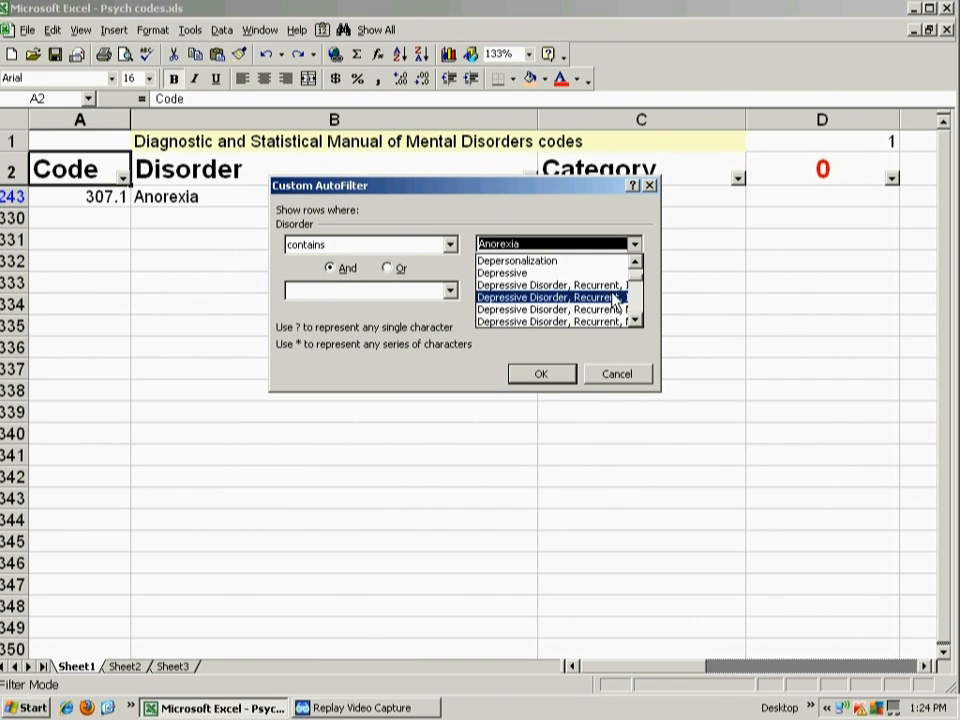
click(520, 273)
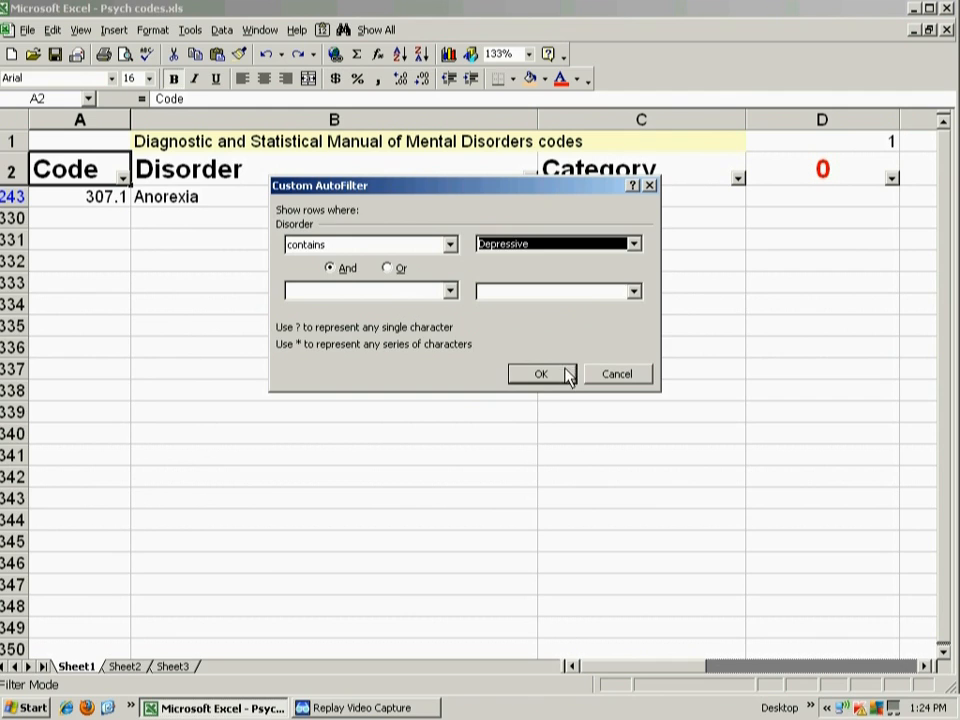
click(540, 374)
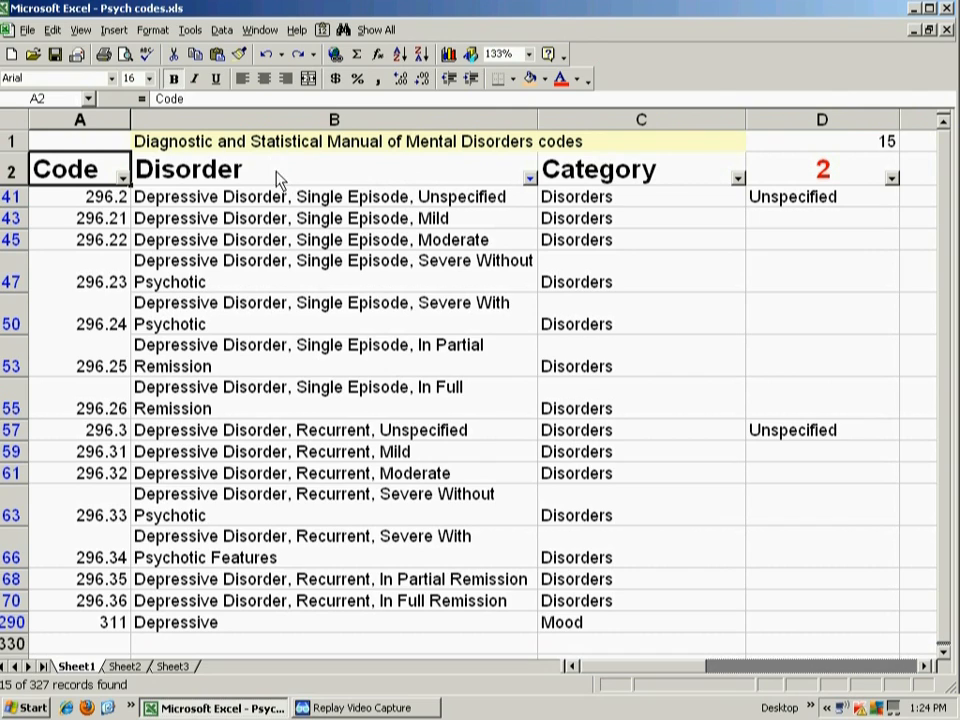
click(222, 30)
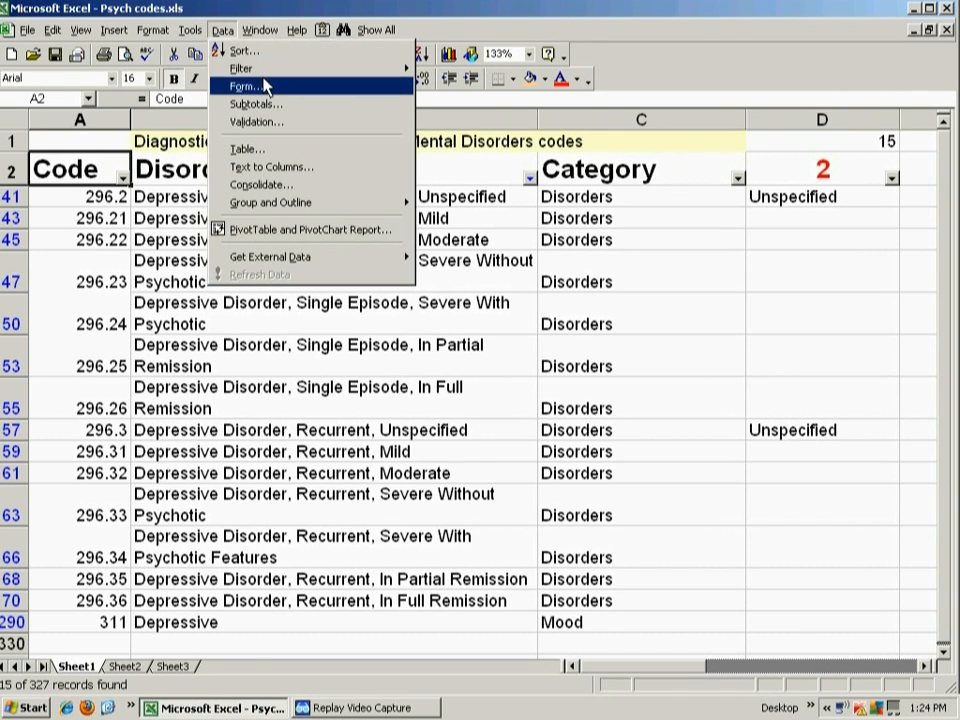
mouse_move(390, 70)
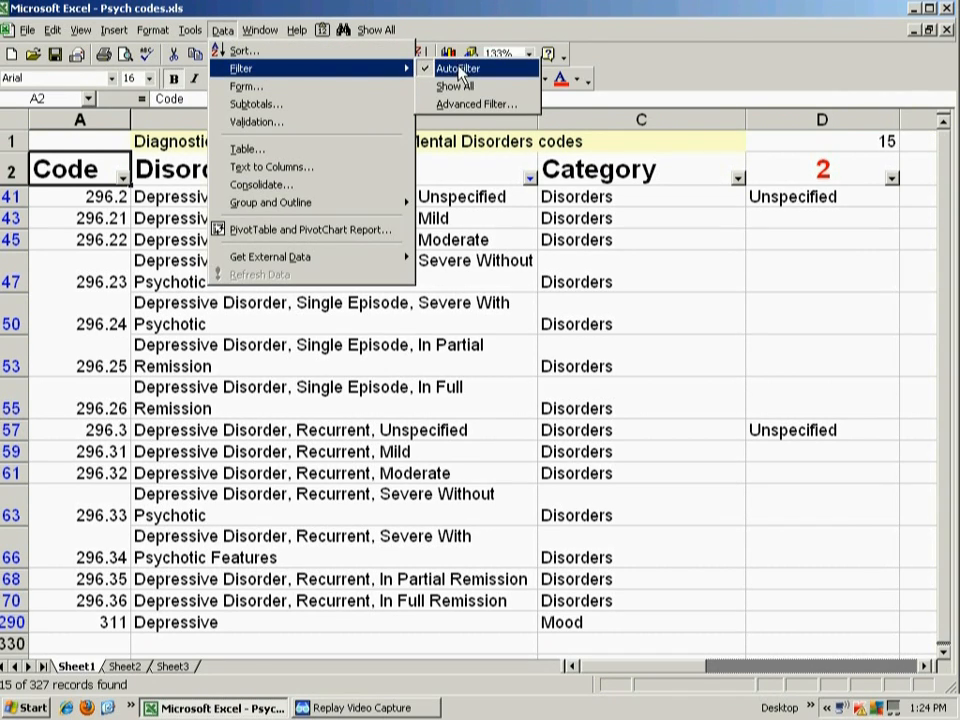
click(767, 80)
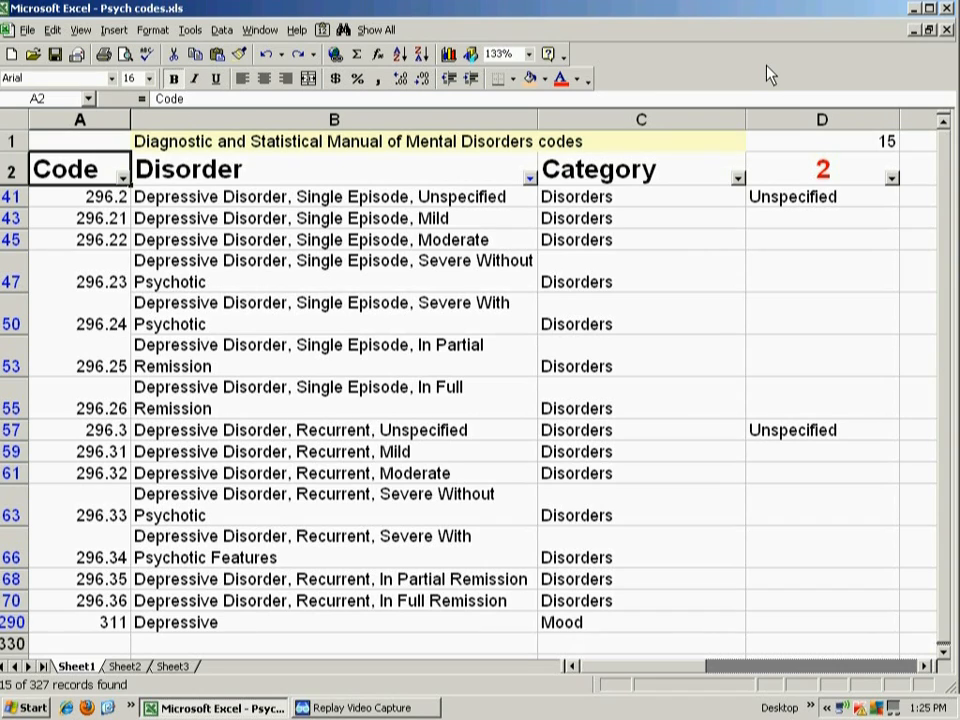
Clear the Disorder column's filter so that all records are listed
click(529, 178)
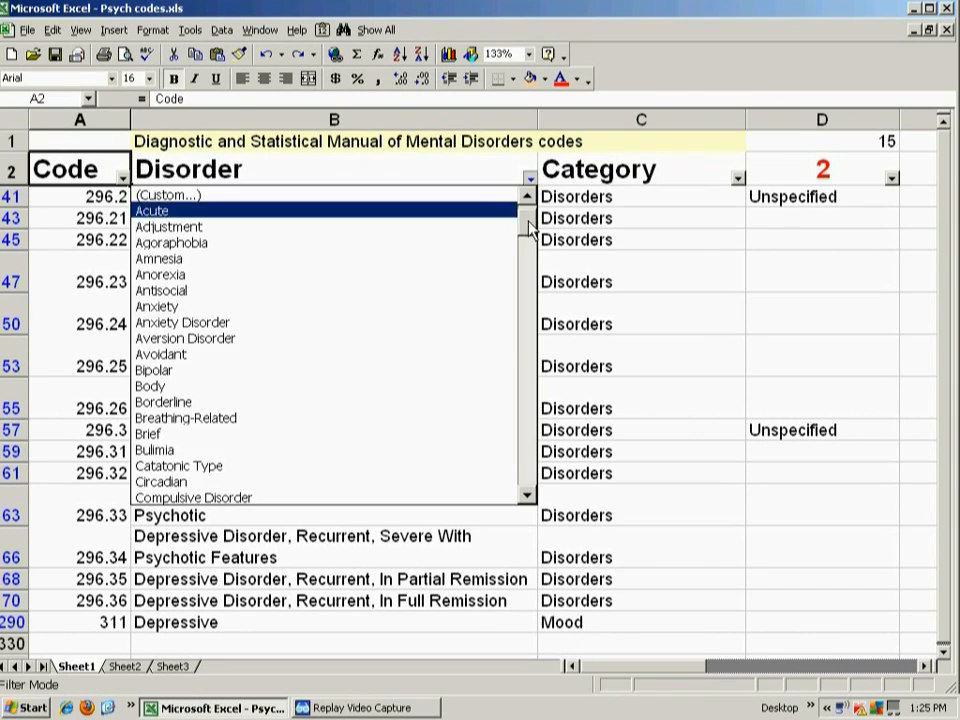
click(462, 198)
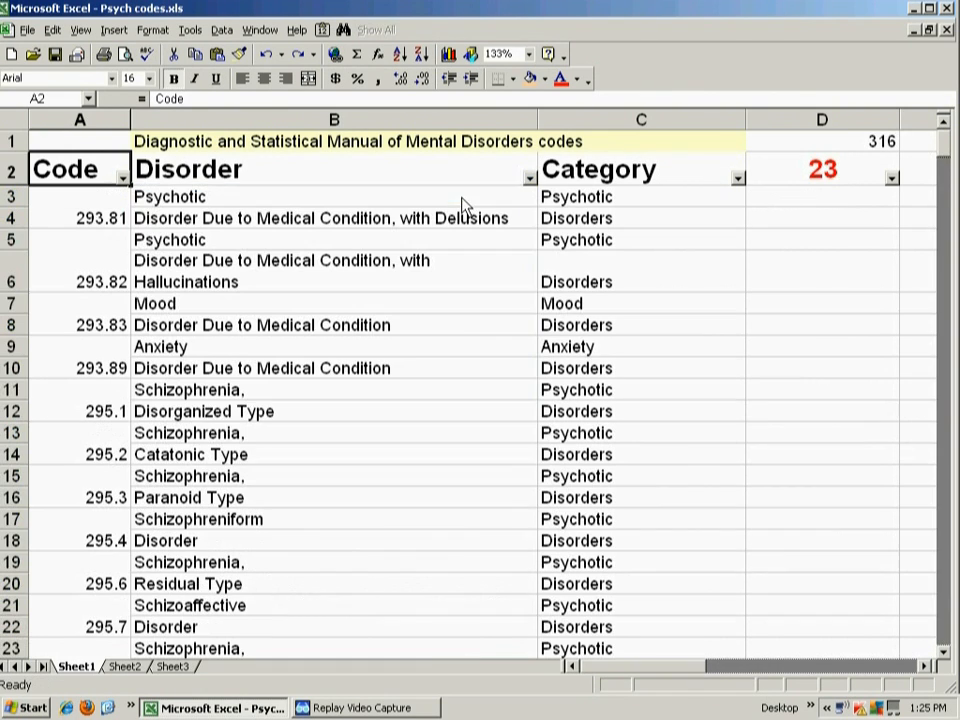
Inspect the SUBTOTAL formula in cell D2 and the cells above and in the Code header
click(844, 181)
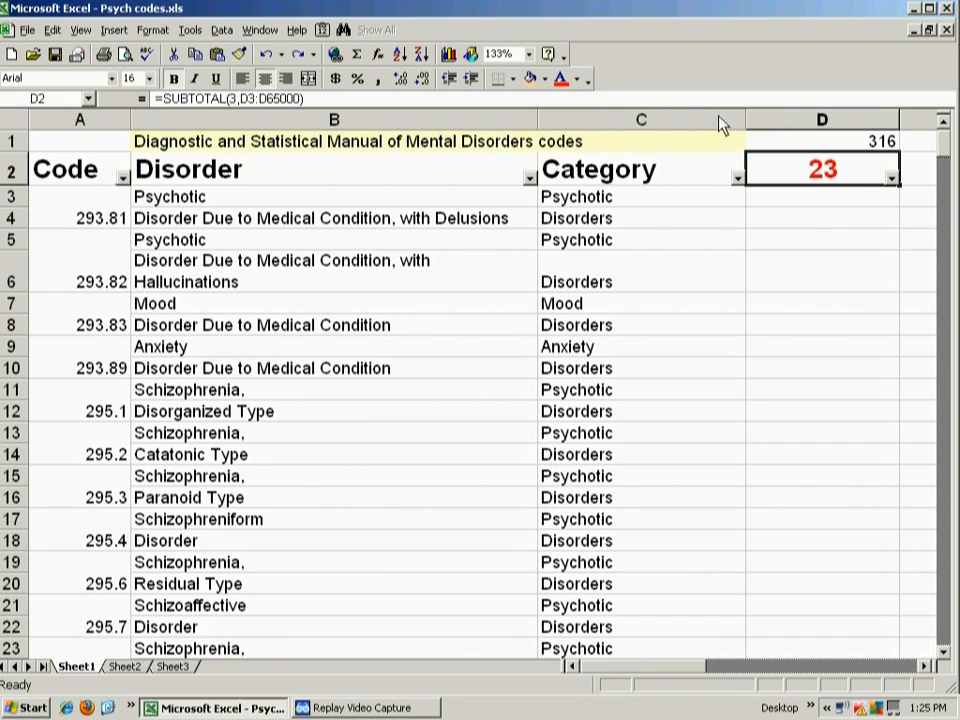
click(85, 147)
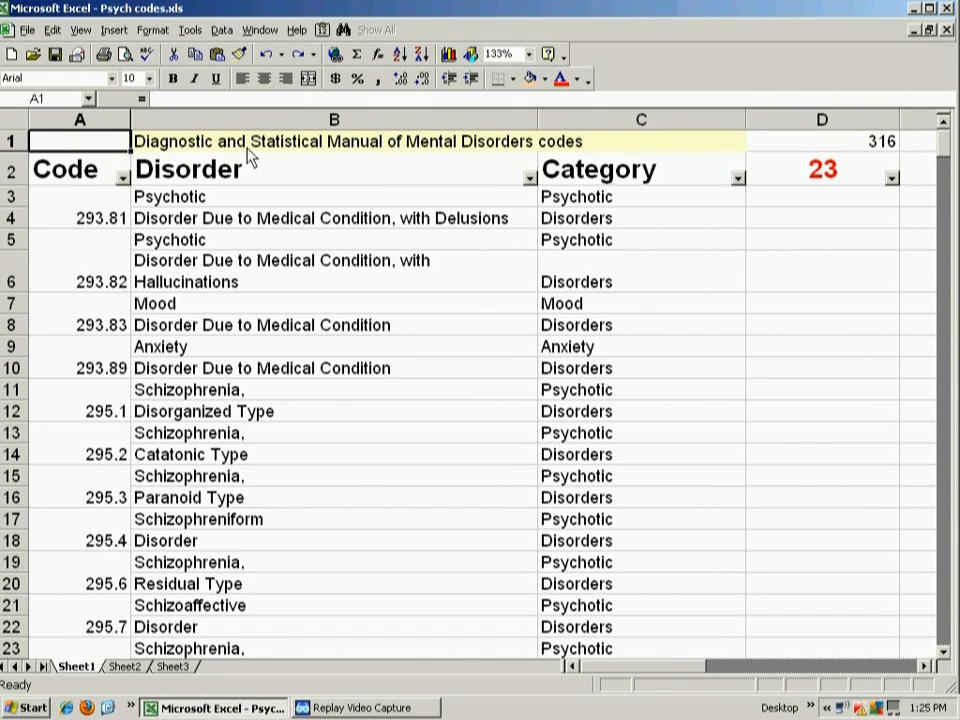
click(102, 166)
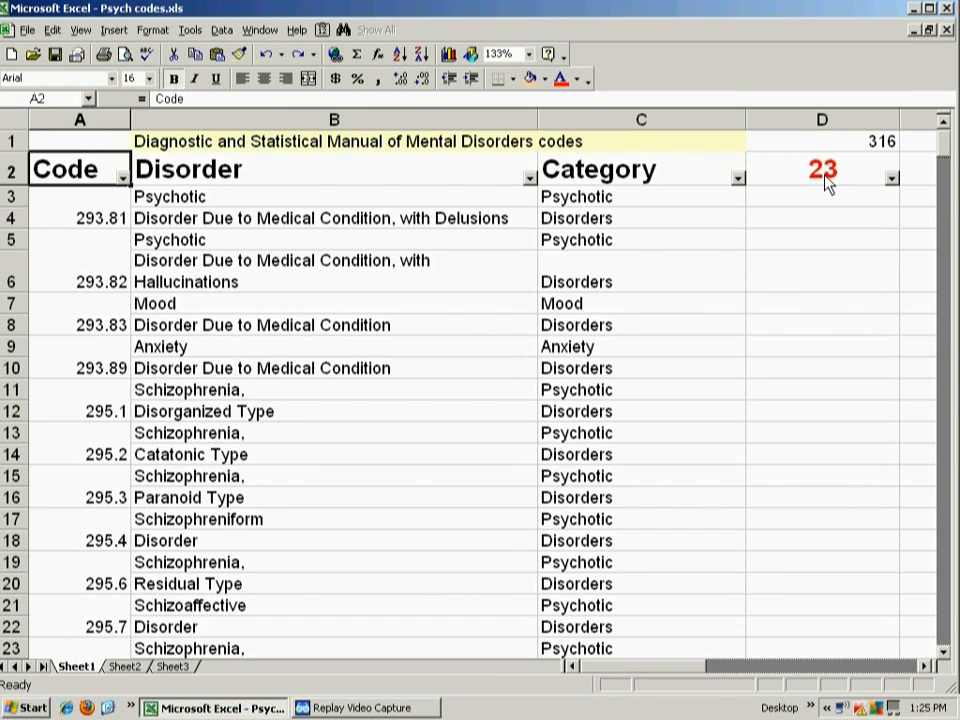
Try an AutoSum of A3:A16 in cell A1, and undo the entry
click(32, 145)
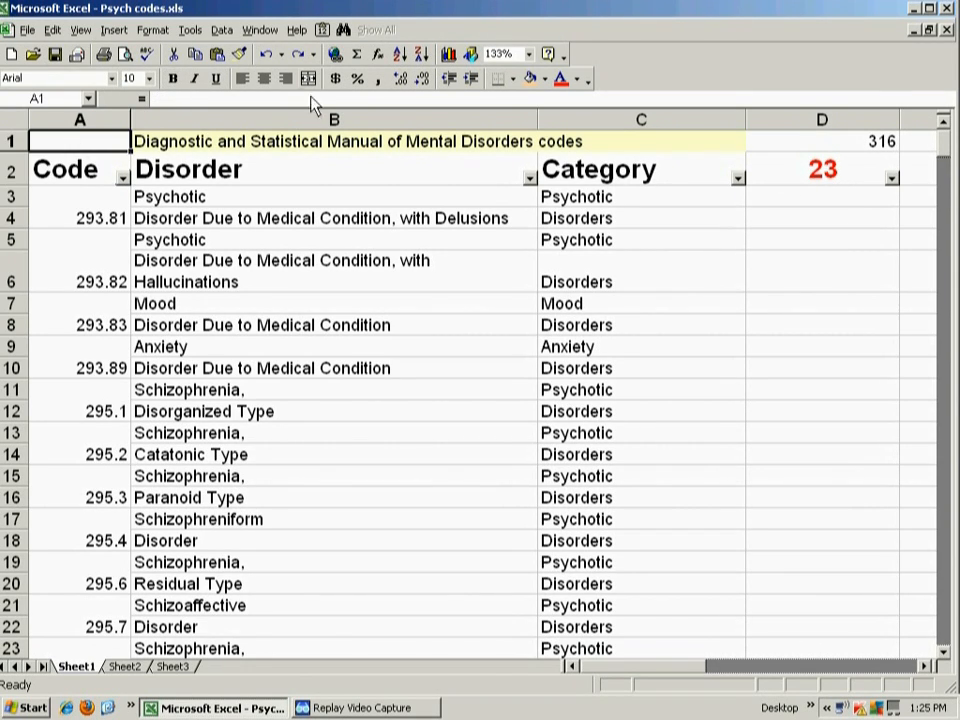
click(356, 54)
drag(98, 200, 58, 480)
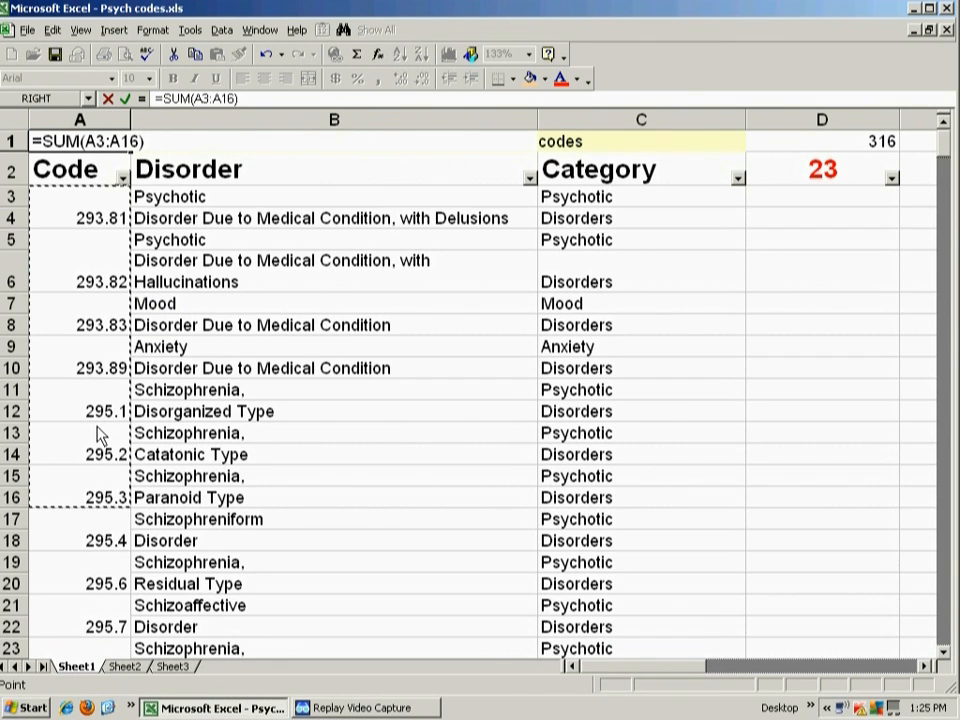
key(Return)
key(Up)
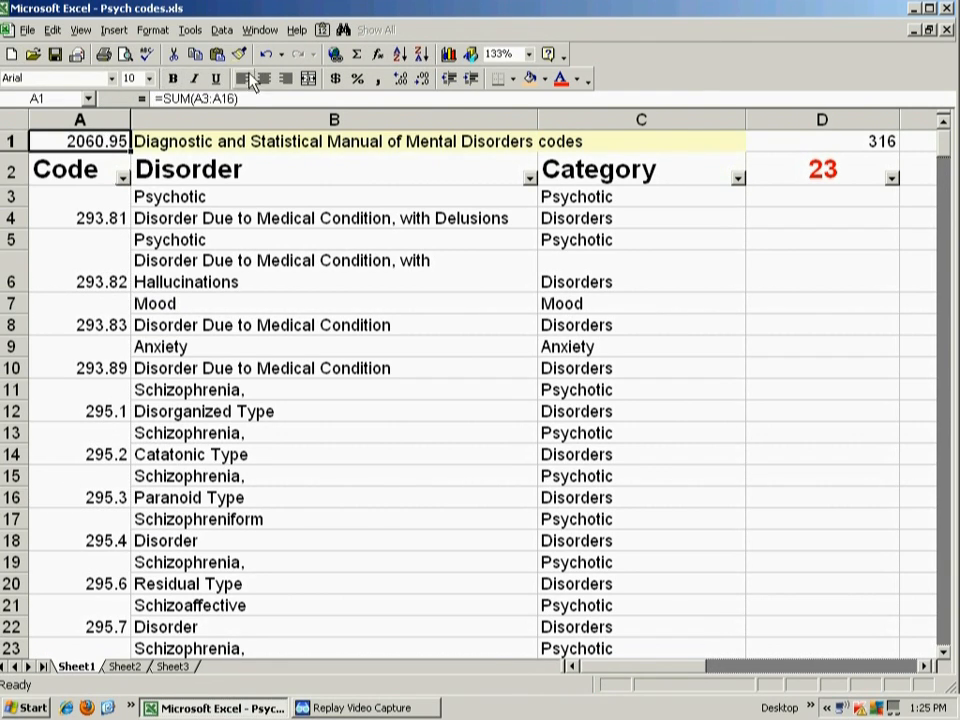
click(266, 54)
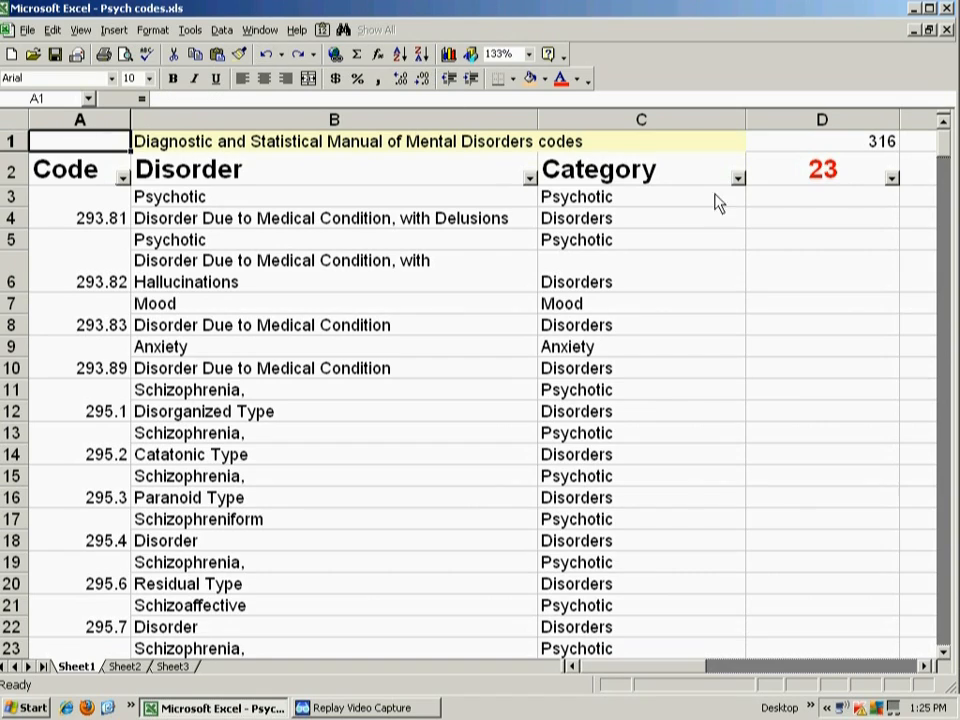
Set the function number in cell D2's SUBTOTAL formula to 9
click(820, 176)
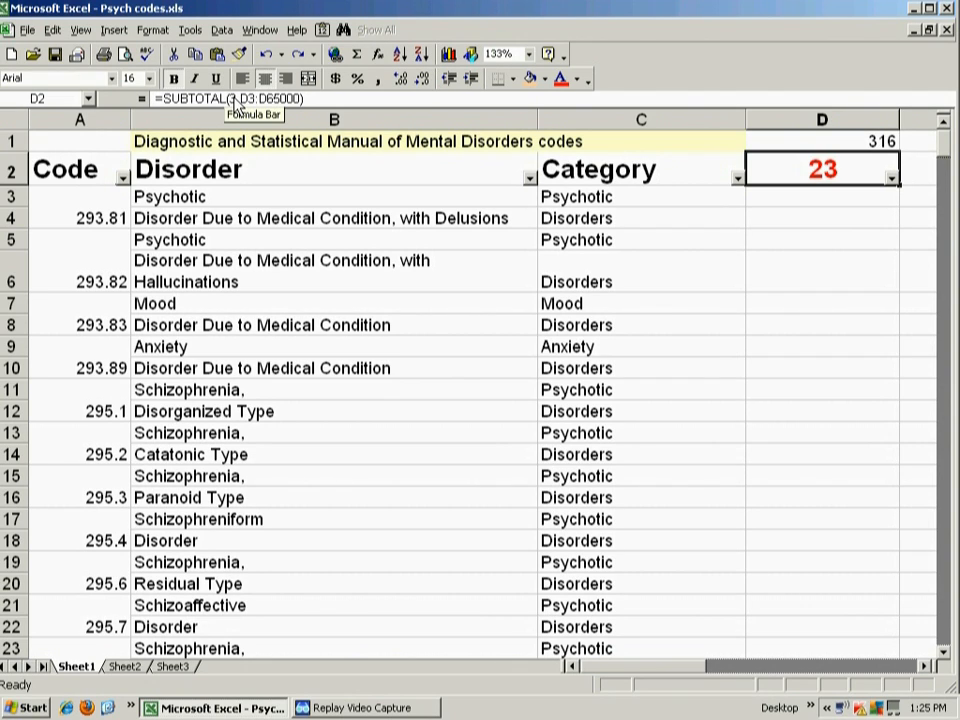
drag(237, 100, 230, 100)
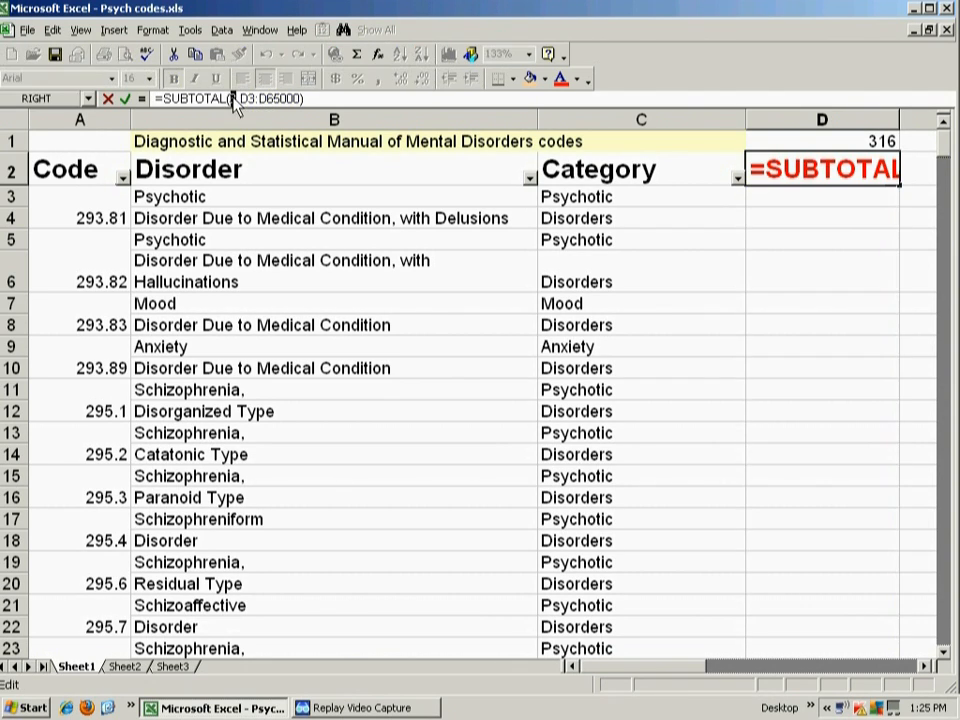
key(Return)
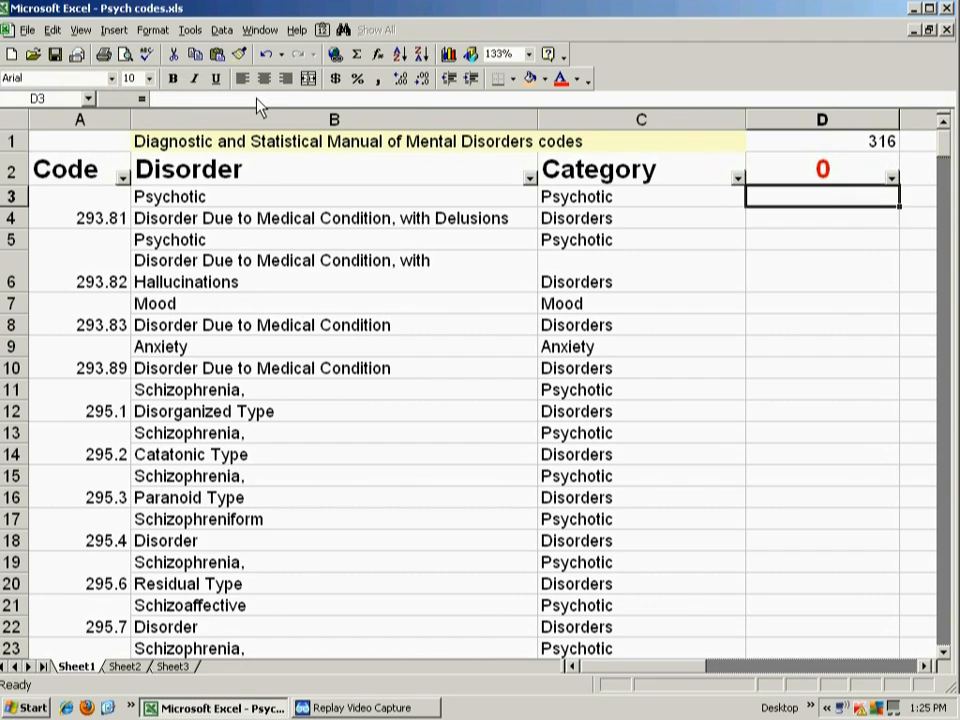
click(770, 176)
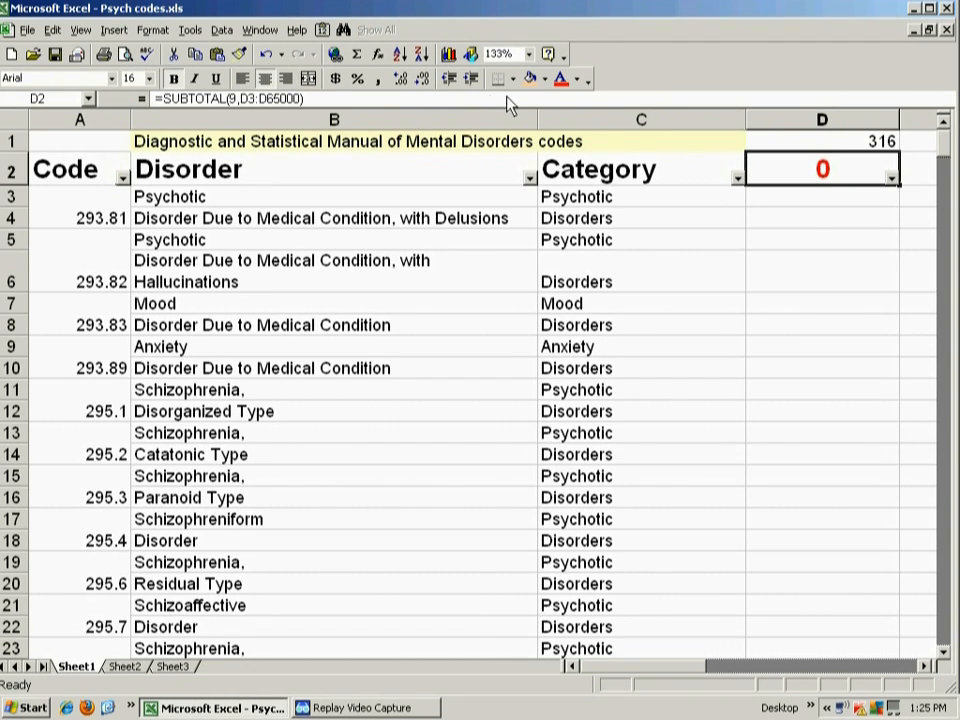
Filter column D for NOS, and clear that filter to list all records
click(891, 177)
click(786, 243)
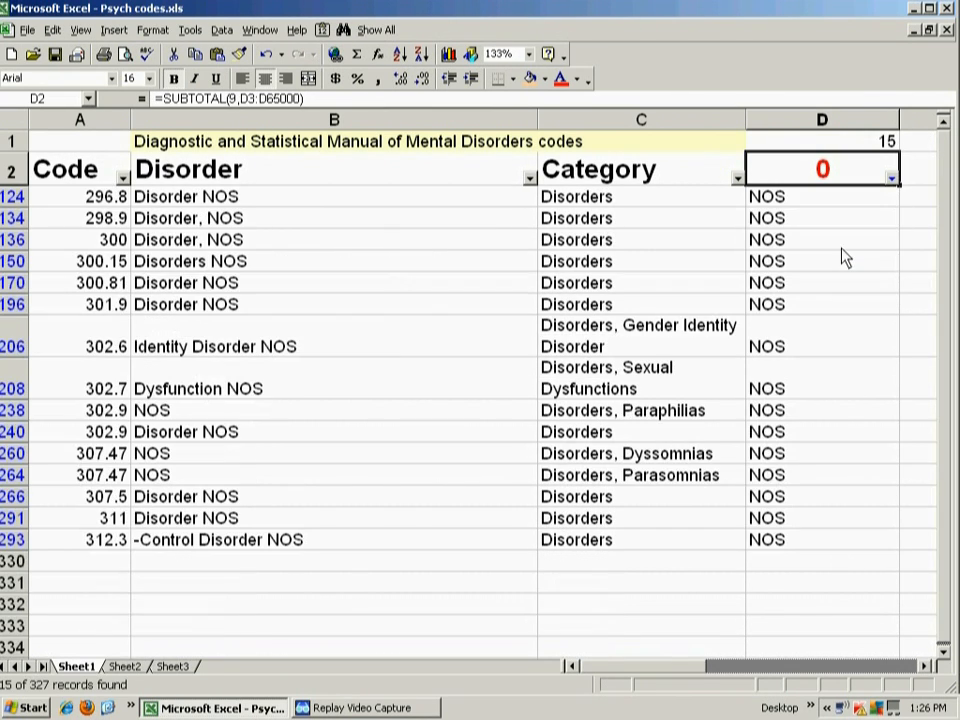
click(893, 178)
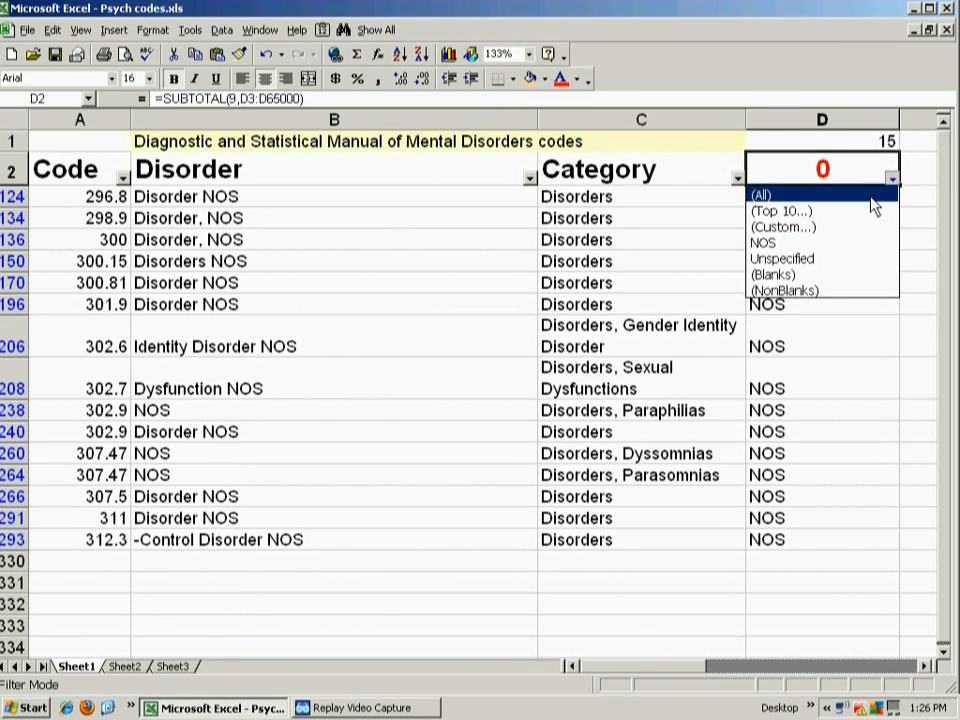
click(871, 199)
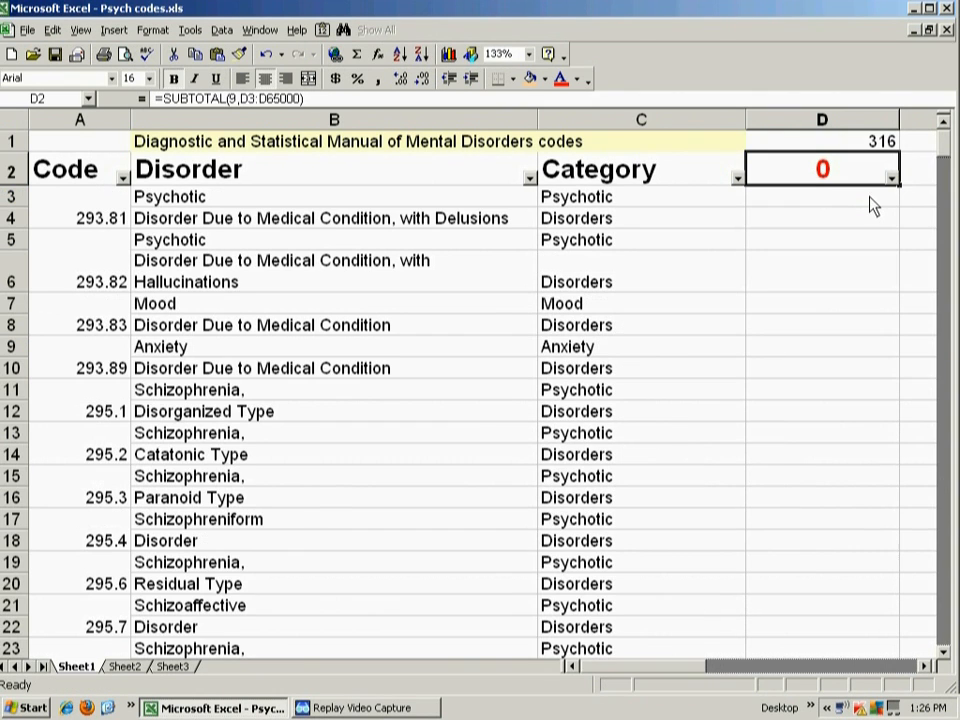
Set the function number in cell D2's SUBTOTAL formula to 3
click(233, 101)
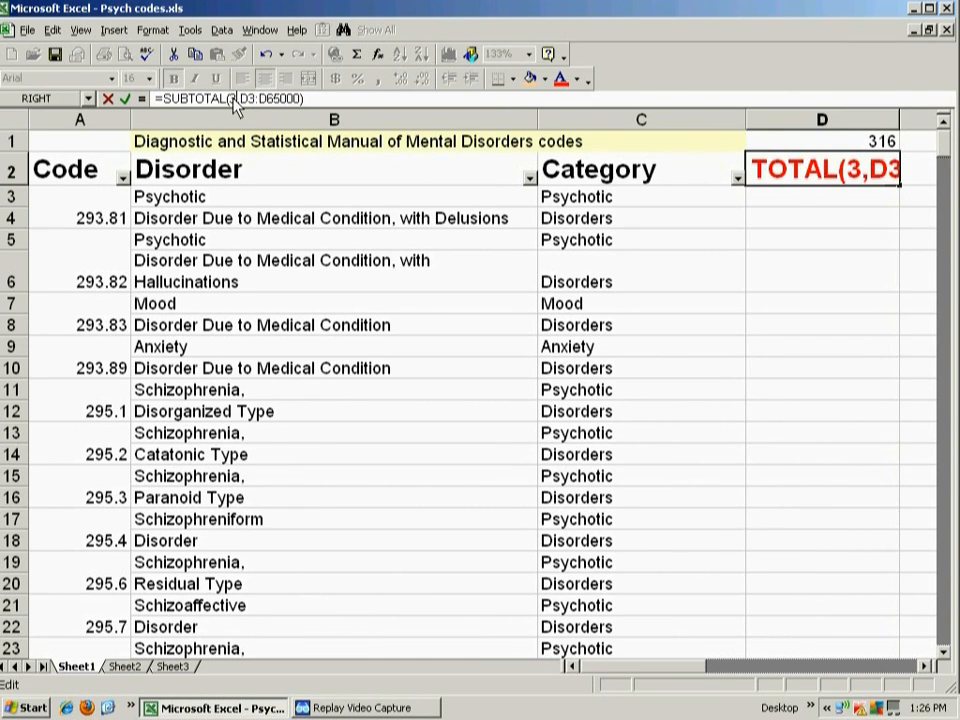
key(Return)
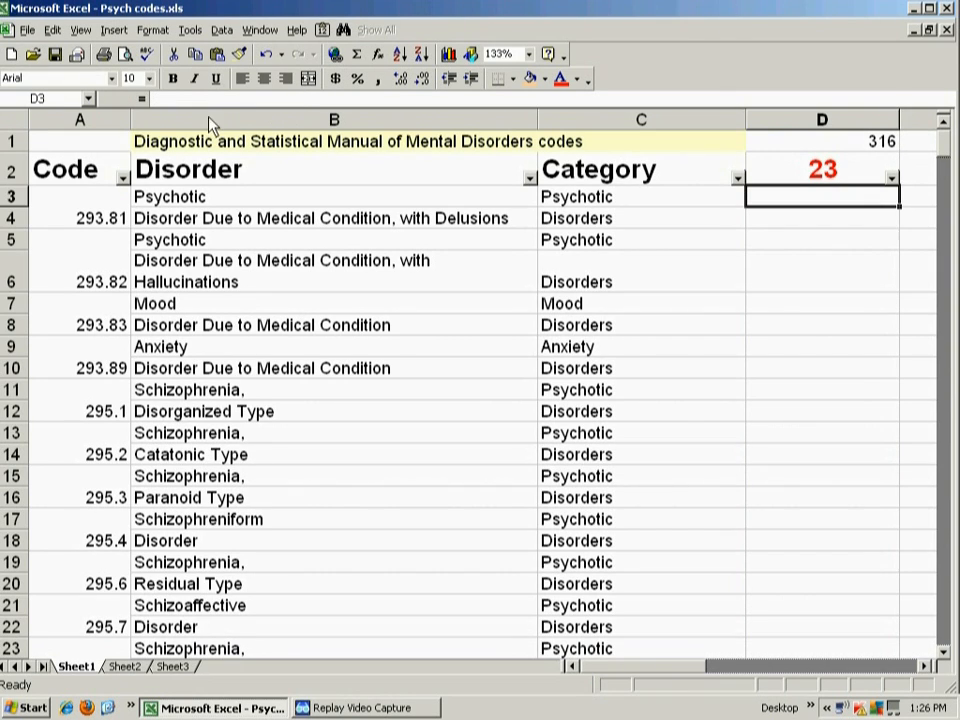
Set the function number in cell D2's SUBTOTAL formula to 2
click(795, 165)
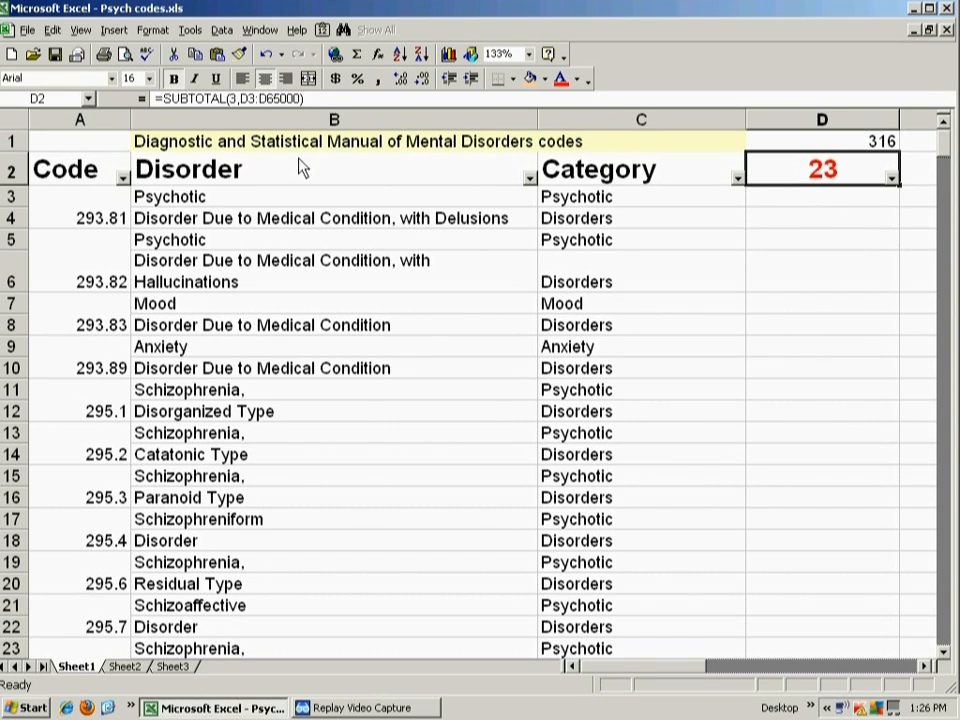
click(232, 99)
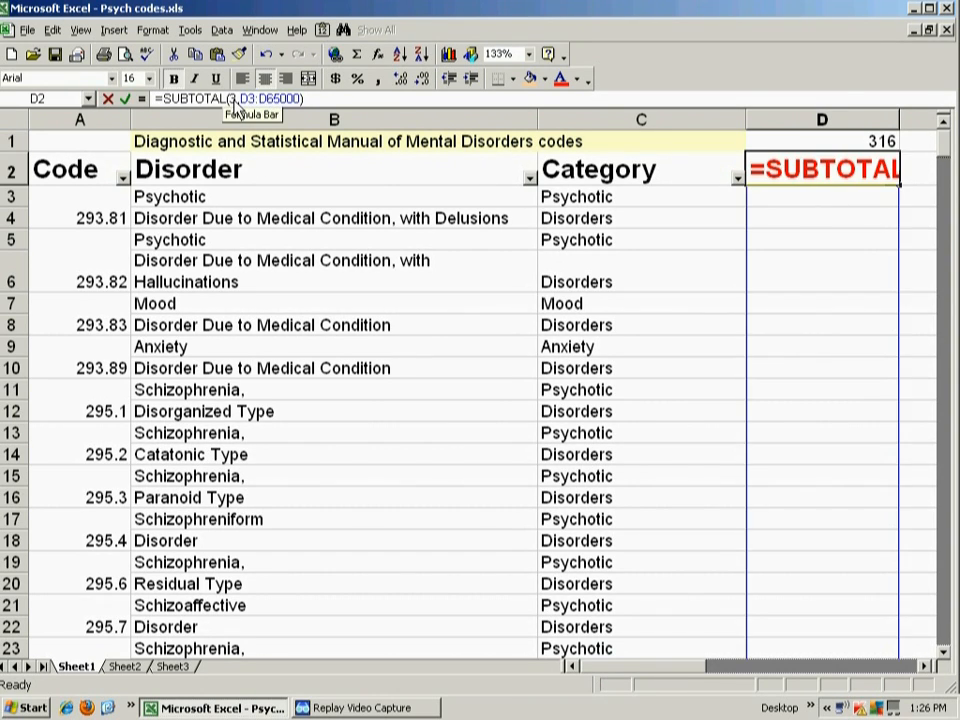
key(Return)
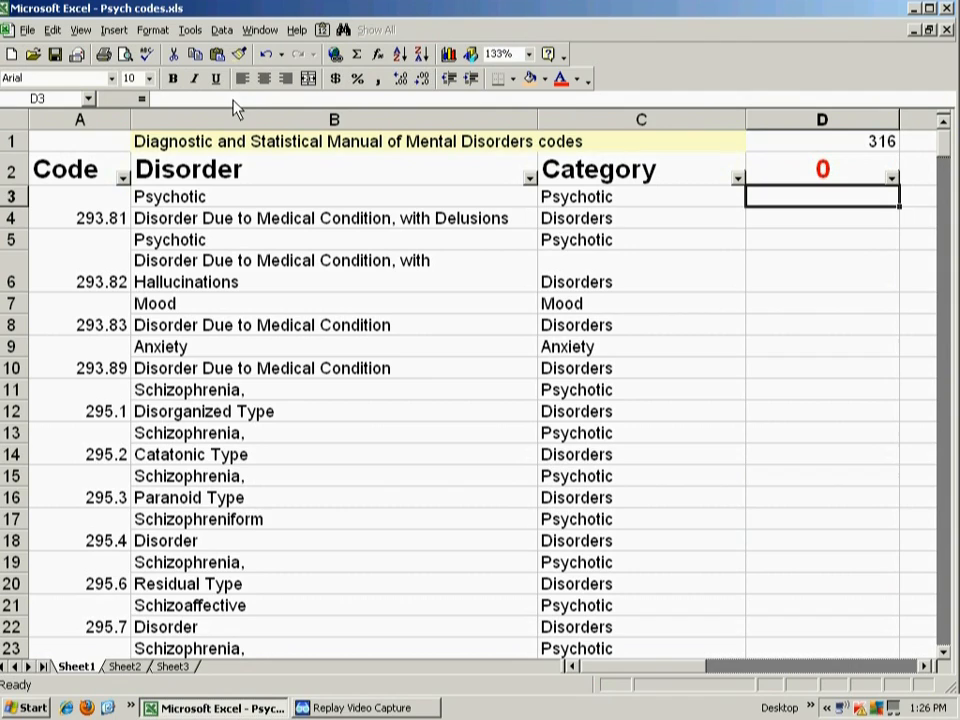
Filter column D for NOS using the filter list in cell D2
click(841, 176)
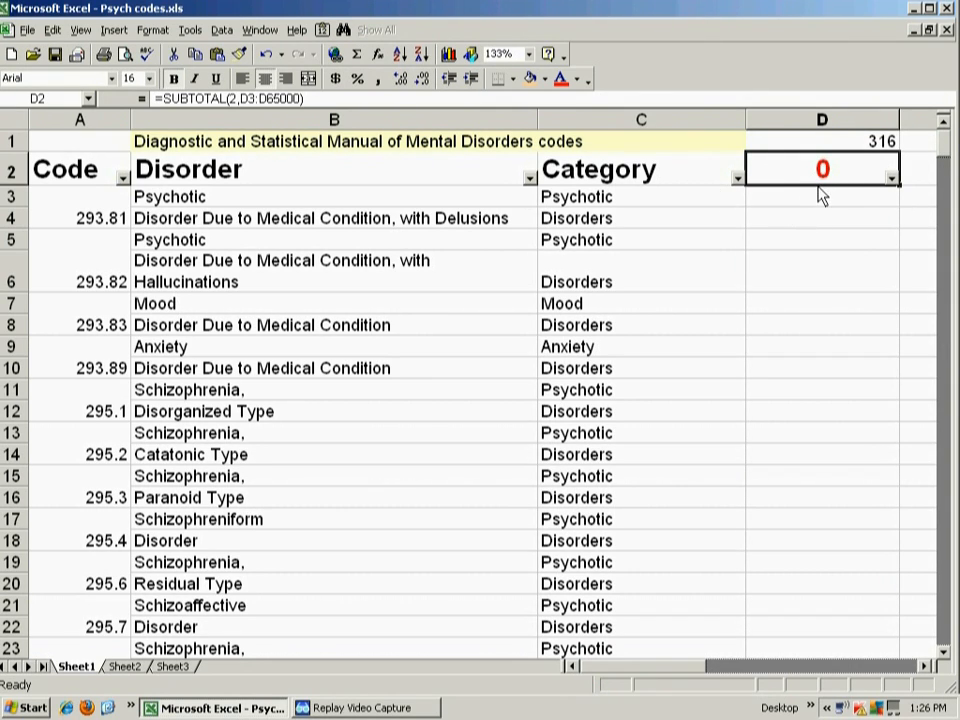
click(890, 180)
click(836, 245)
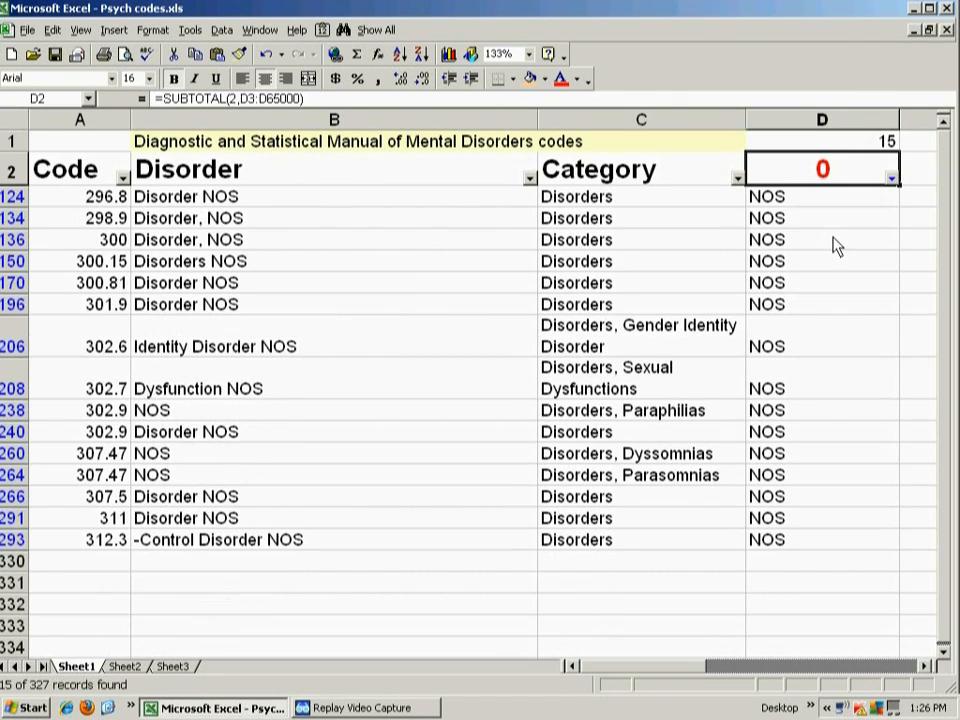
Replace the NOS entry in cell D124 with 1, and overwrite that value with 8888
click(788, 200)
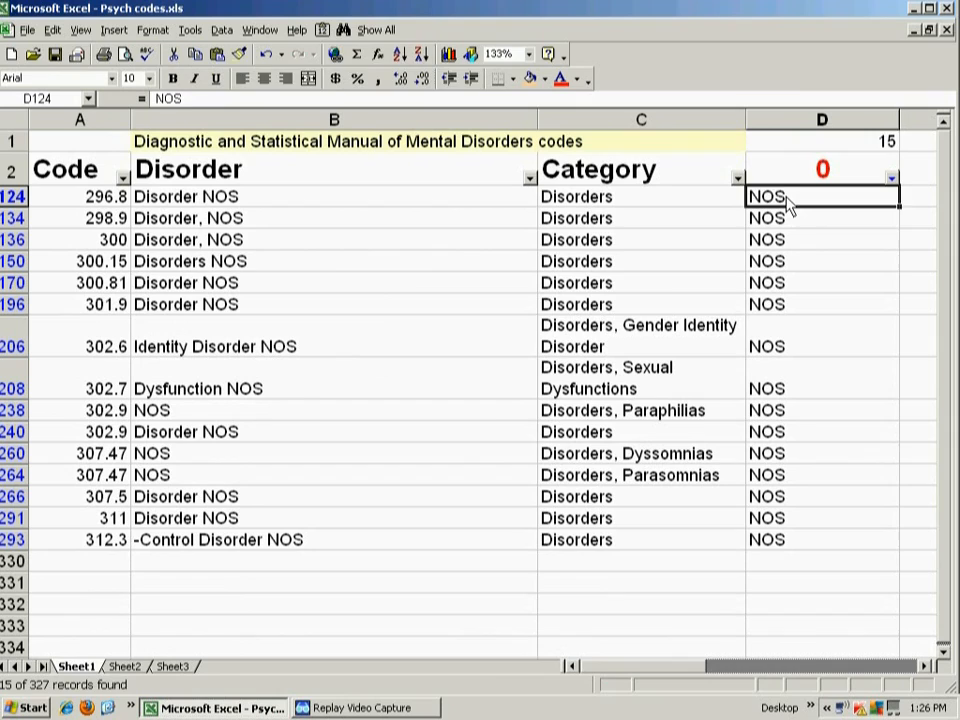
text(1)
key(Return)
click(855, 197)
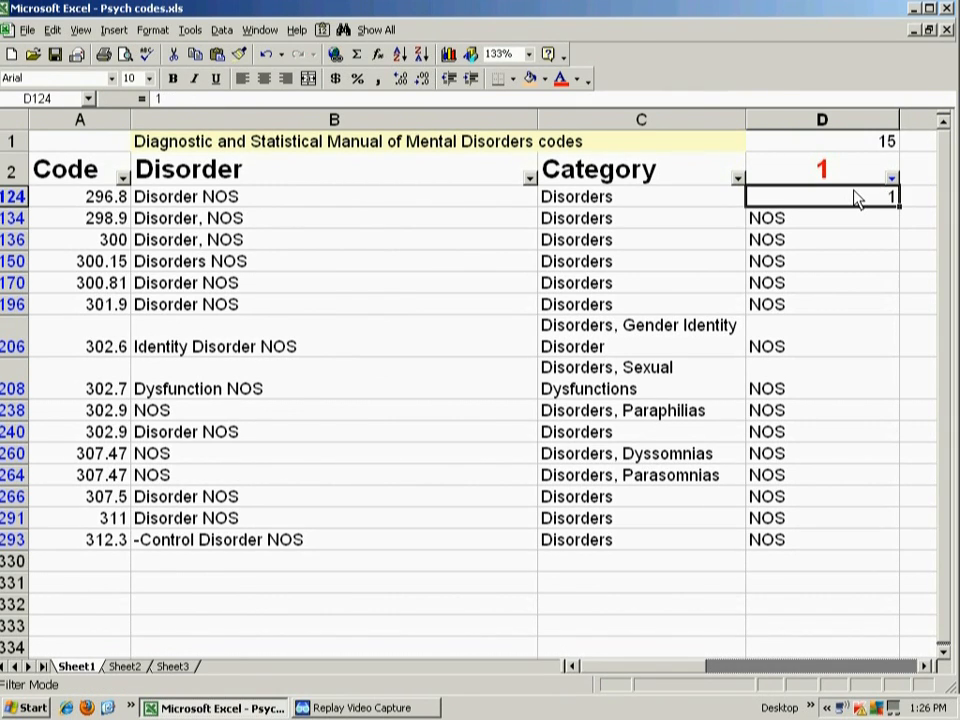
text(8888)
key(Return)
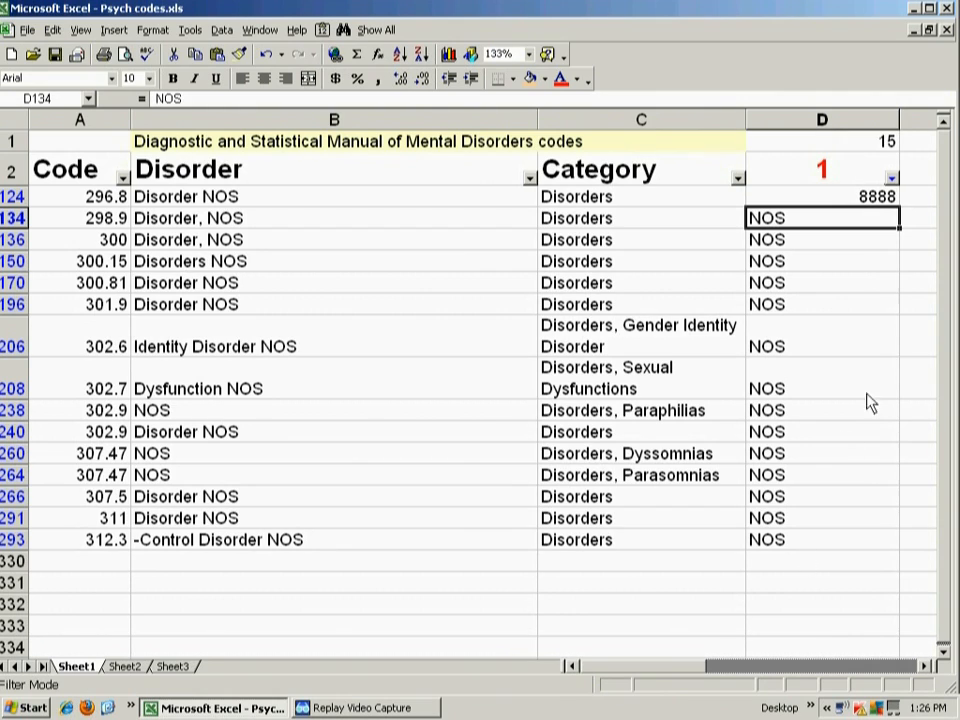
Change the SUBTOTAL function number in cell D2 to 3 while column D is filtered
click(837, 179)
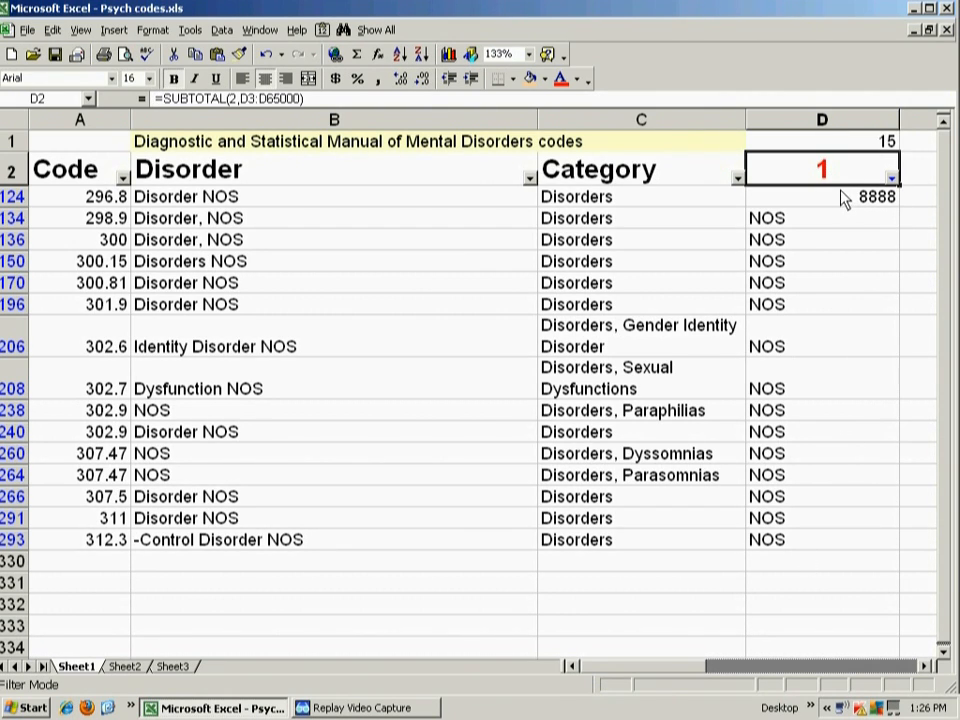
click(839, 197)
click(825, 176)
drag(237, 100, 231, 98)
text(3)
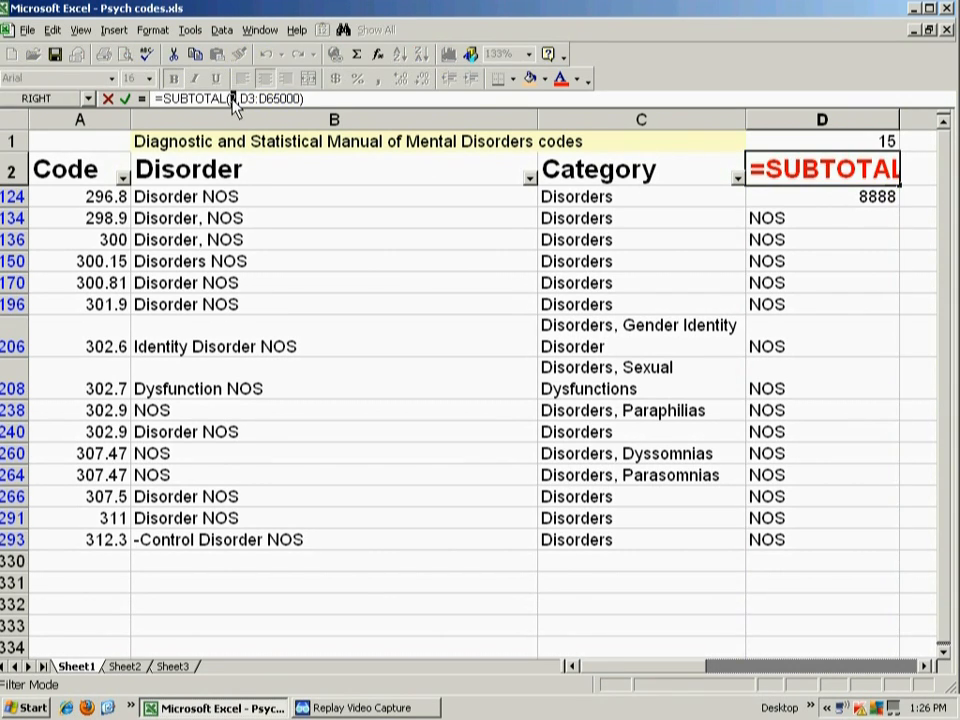
key(Return)
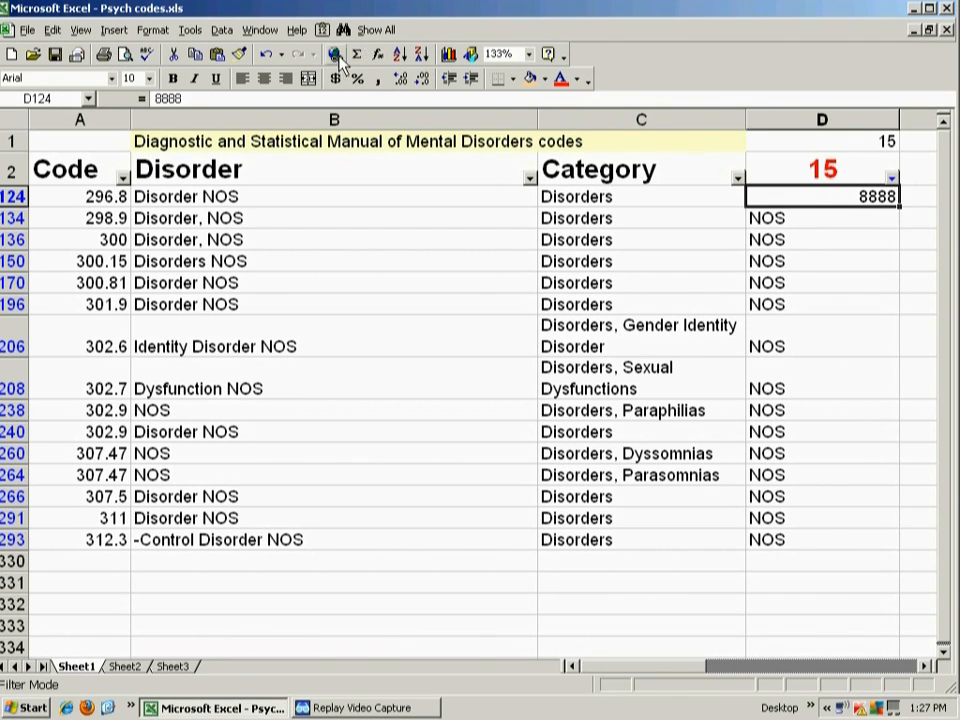
Undo the last formula change in D2 and both number entries in D124, and return to Sheet1
click(267, 56)
click(267, 56)
click(267, 56)
key(ctrl+Page_Down)
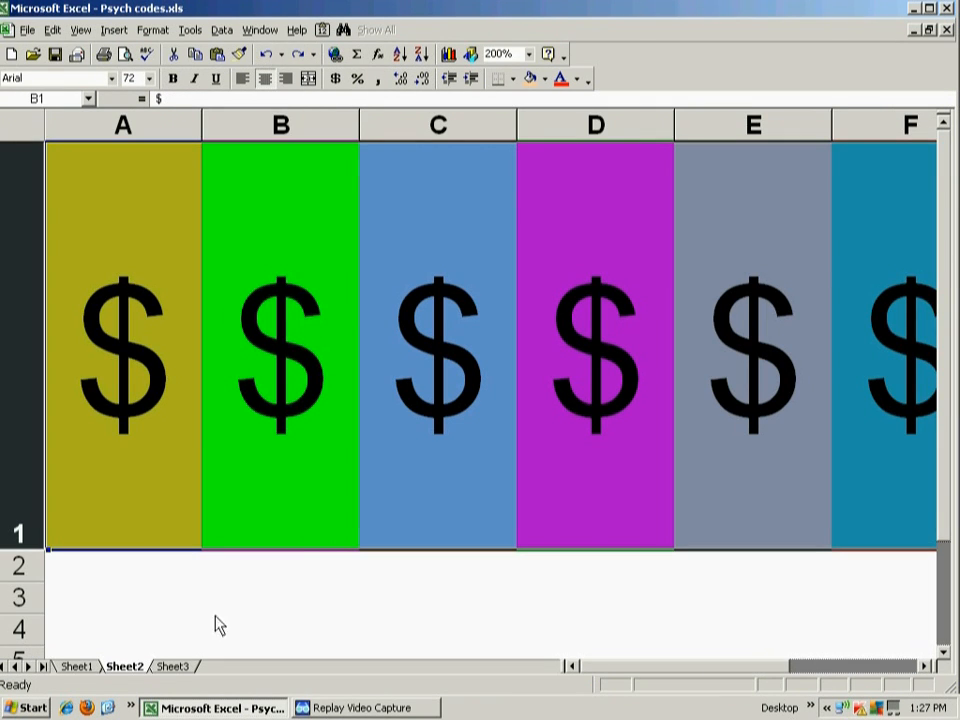
click(76, 666)
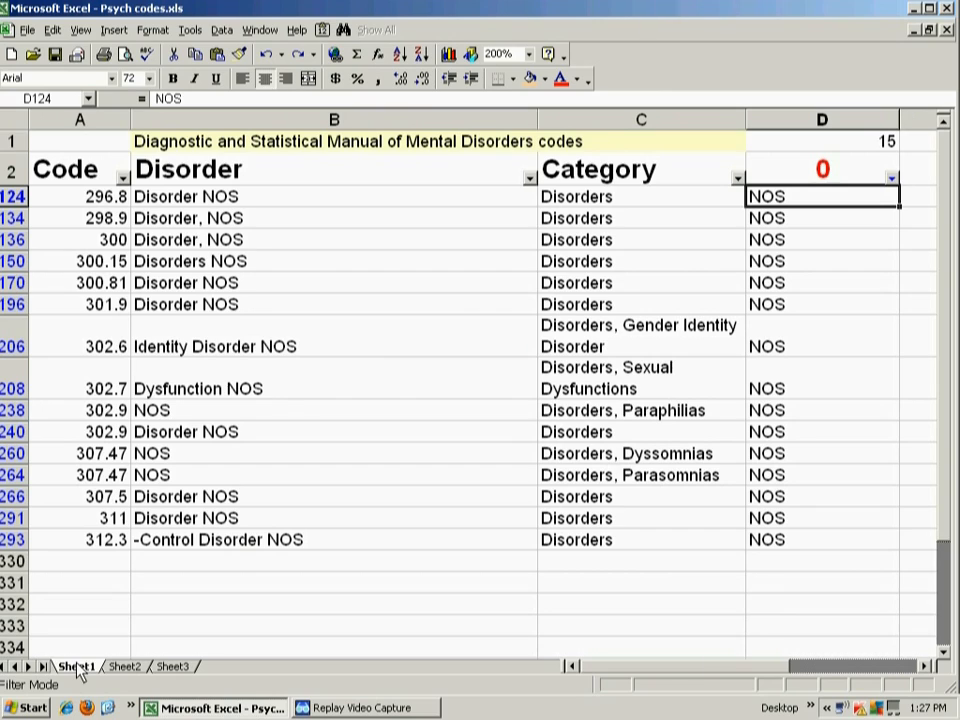
Set the function number in D2's SUBTOTAL formula to 3 again, and clear the filter to show all records
click(855, 172)
click(232, 99)
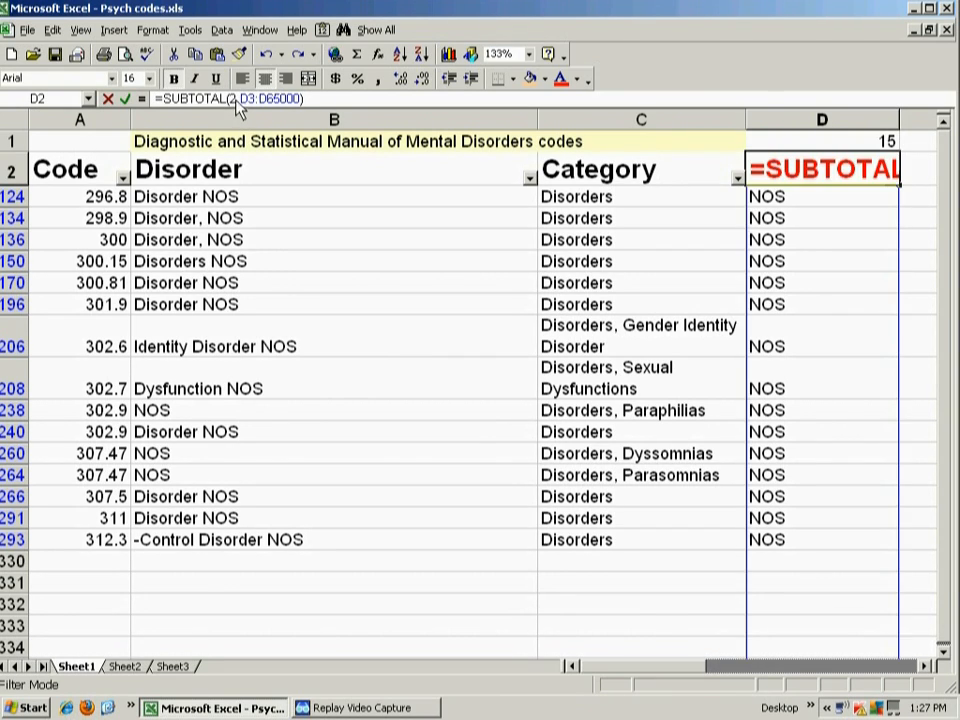
key(Return)
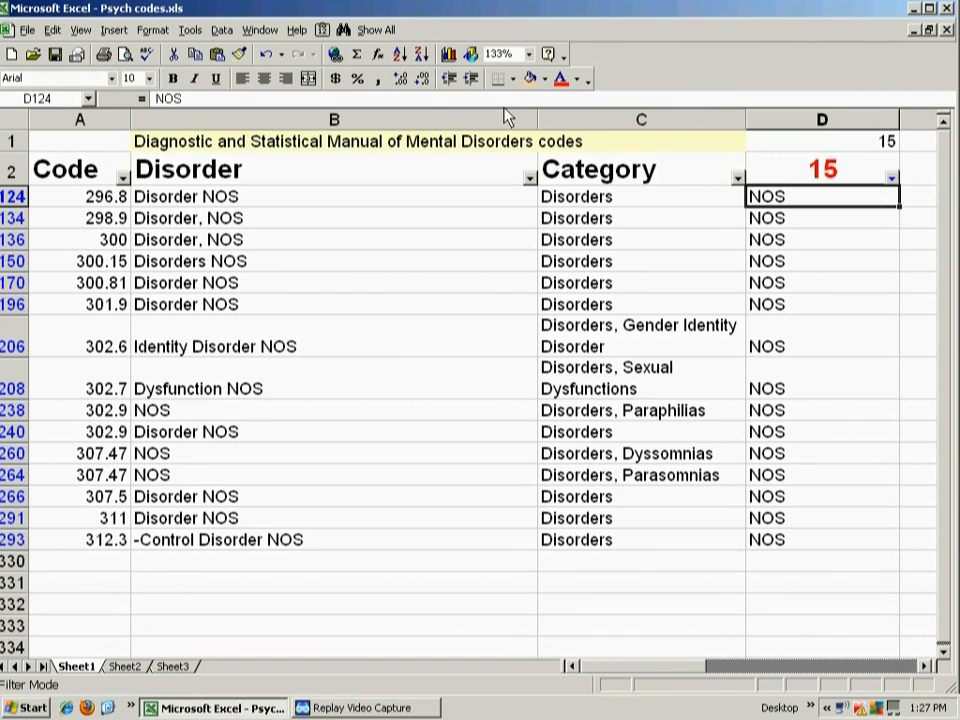
click(373, 30)
Change the range in cell D1's SUBTOTAL formula to A3:A65000 so it counts the codes in column A
click(872, 143)
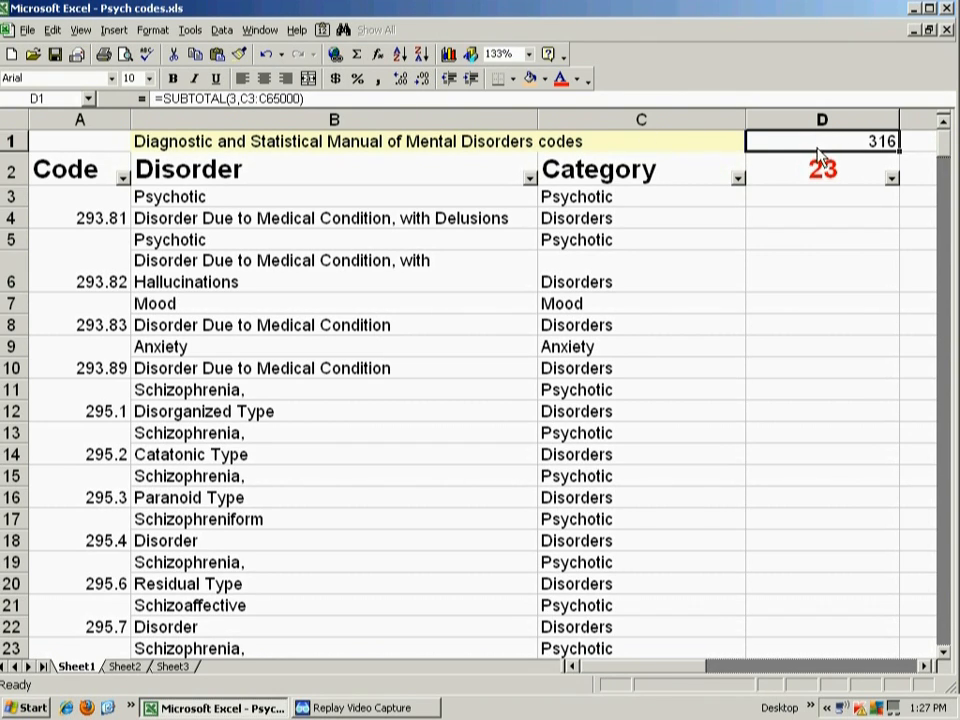
click(250, 101)
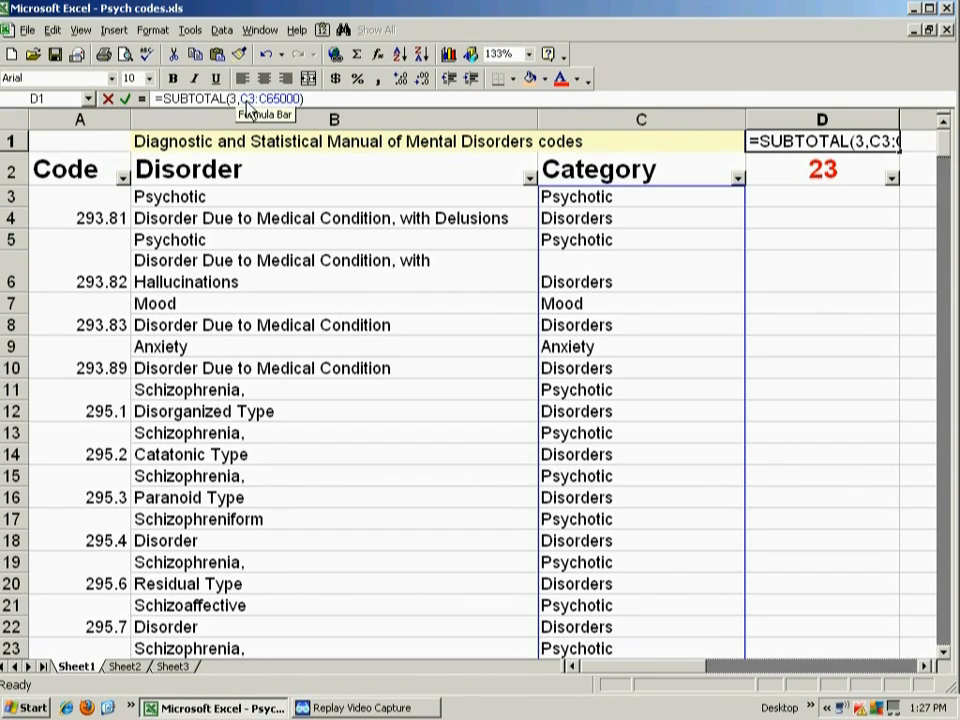
drag(250, 100, 241, 100)
text(q)
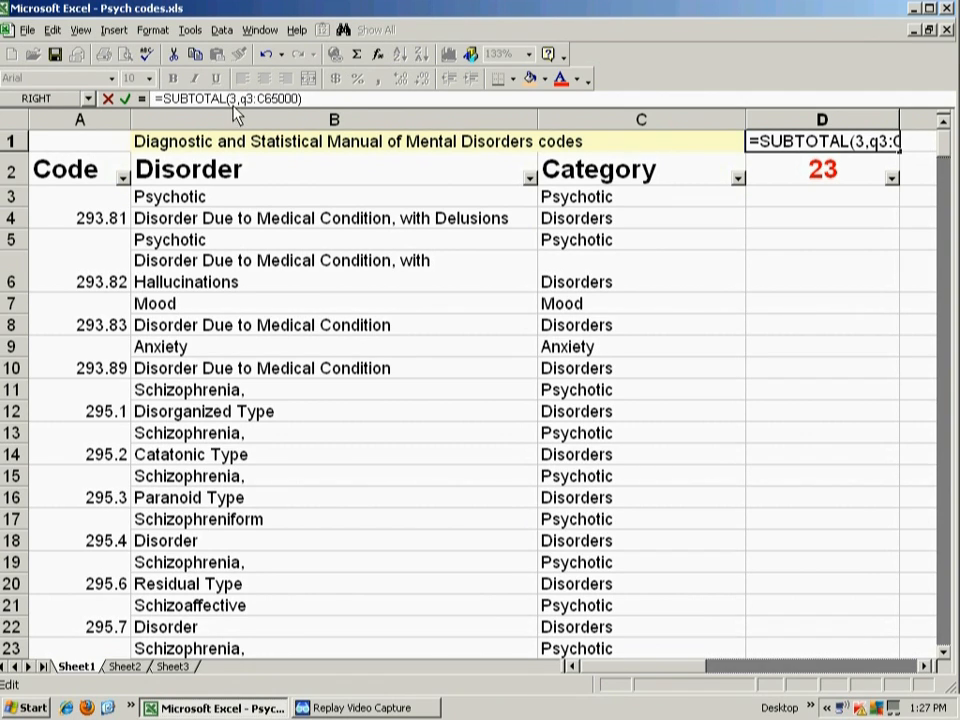
text(a)
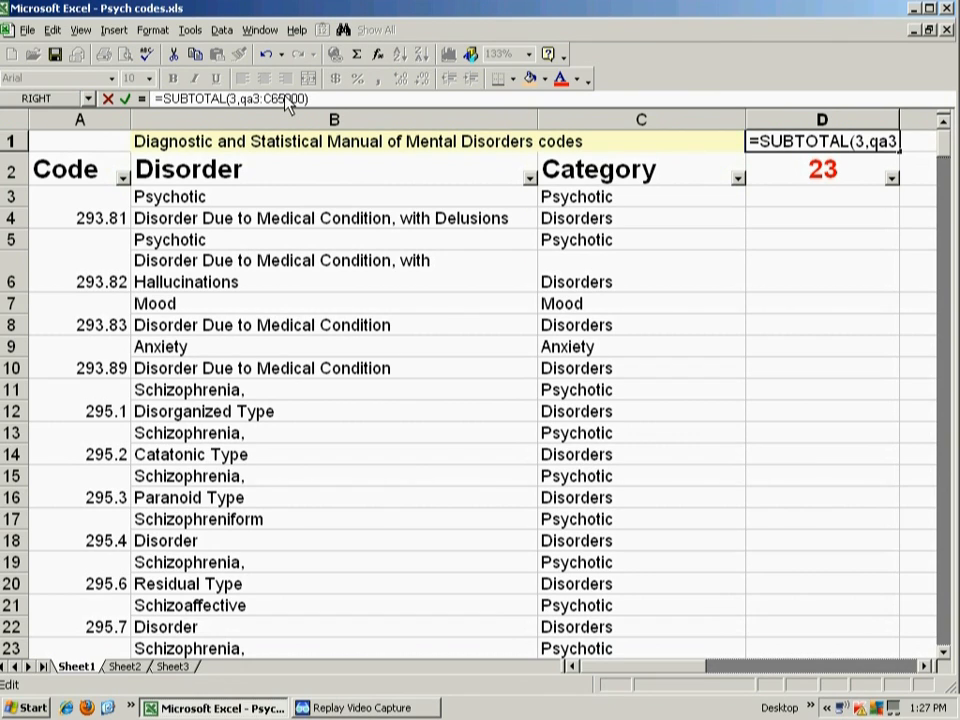
key(BackSpace)
key(BackSpace)
key(Caps_Lock)
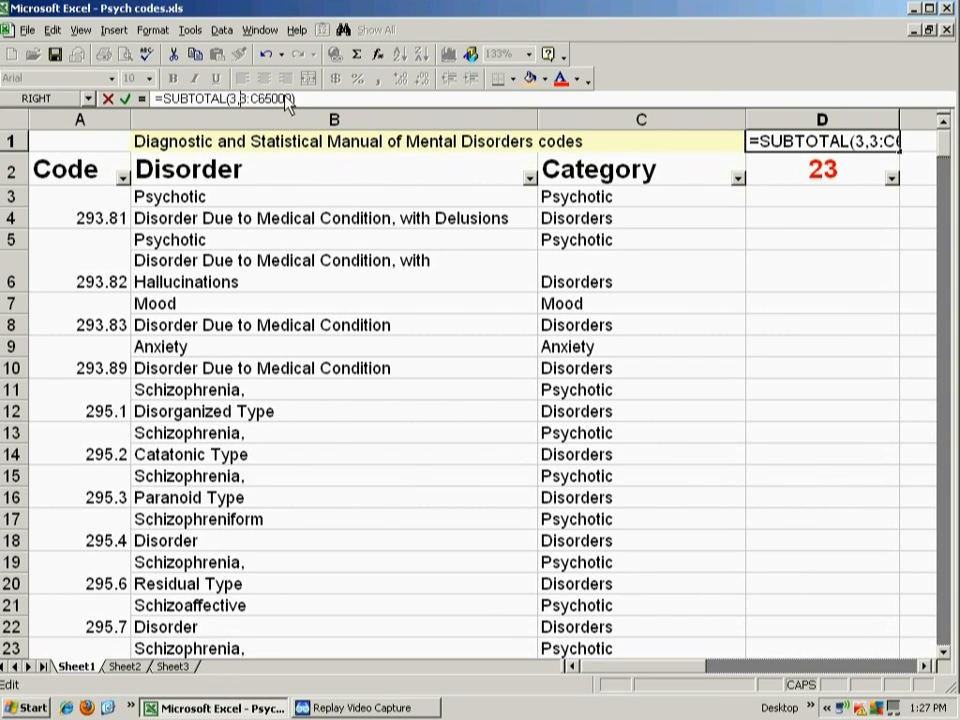
text(A3:A)
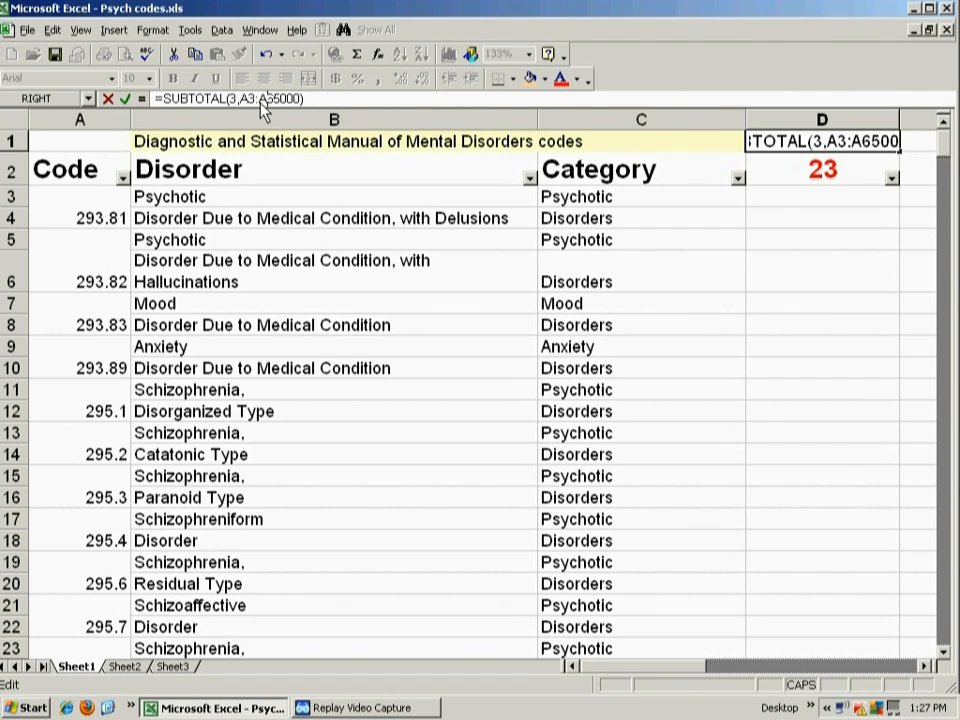
key(Return)
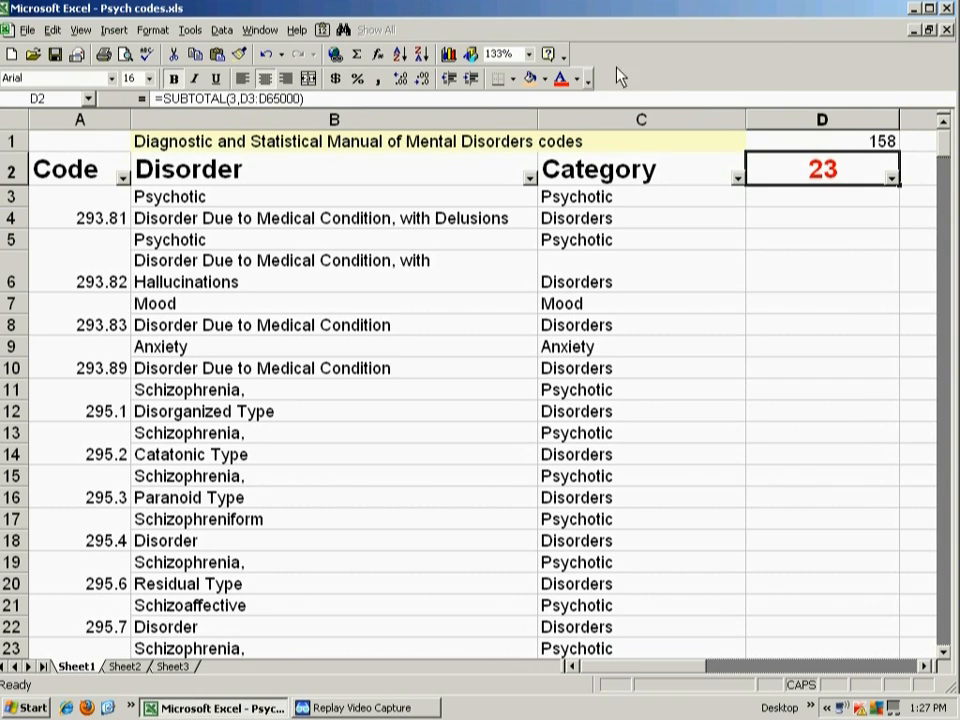
Examine cell D1's formula and the range of codes it counts in column A from A3 down
click(857, 143)
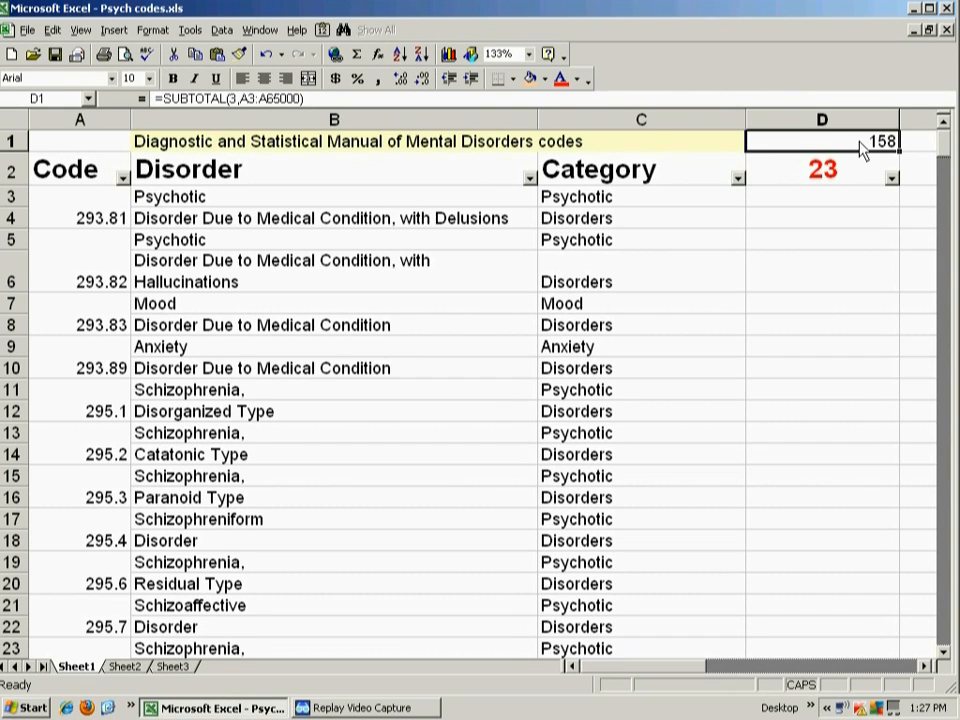
drag(80, 196, 71, 632)
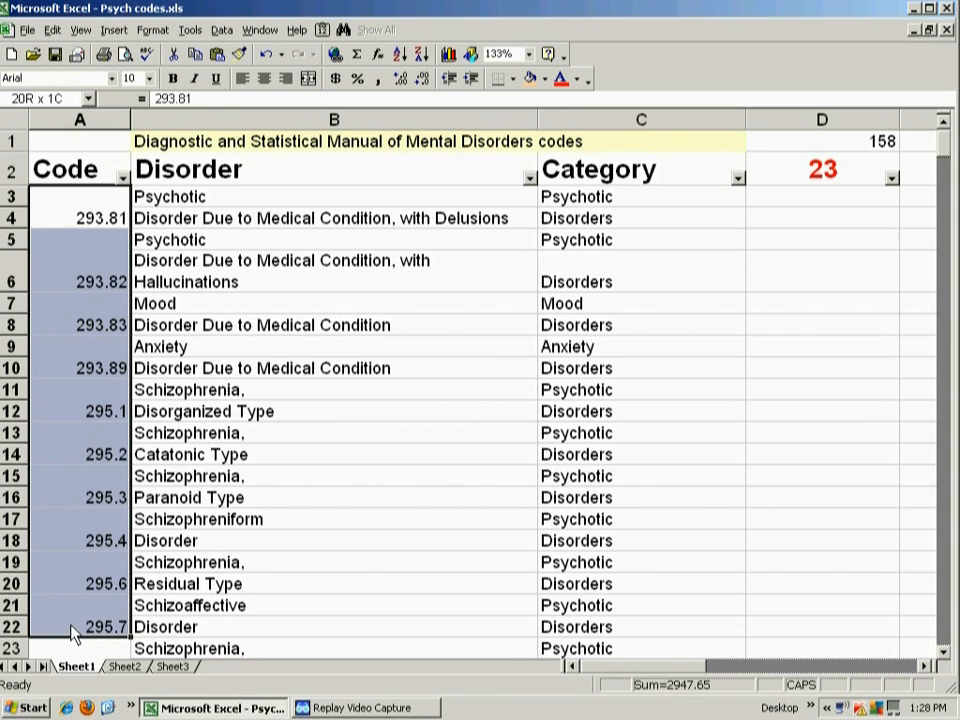
click(884, 143)
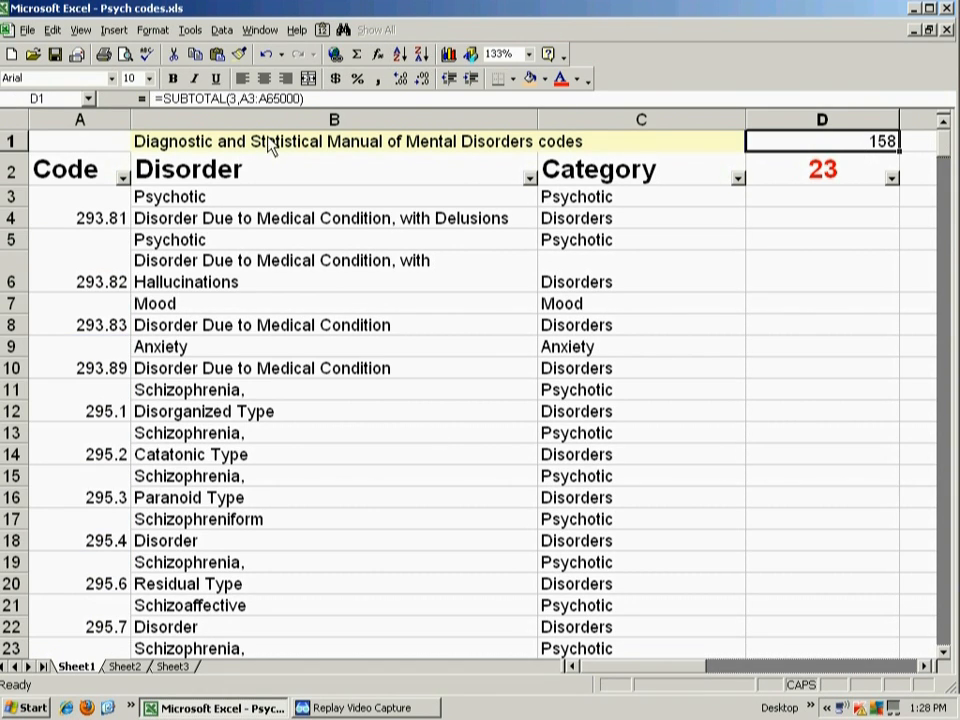
drag(78, 212, 62, 690)
drag(950, 465, 950, 135)
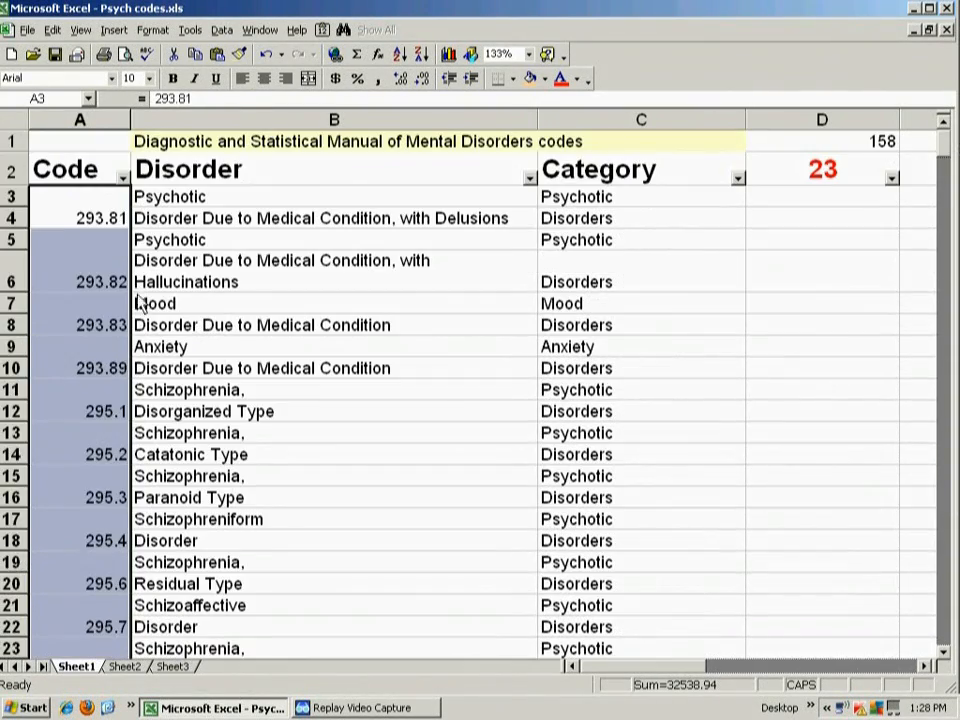
click(62, 227)
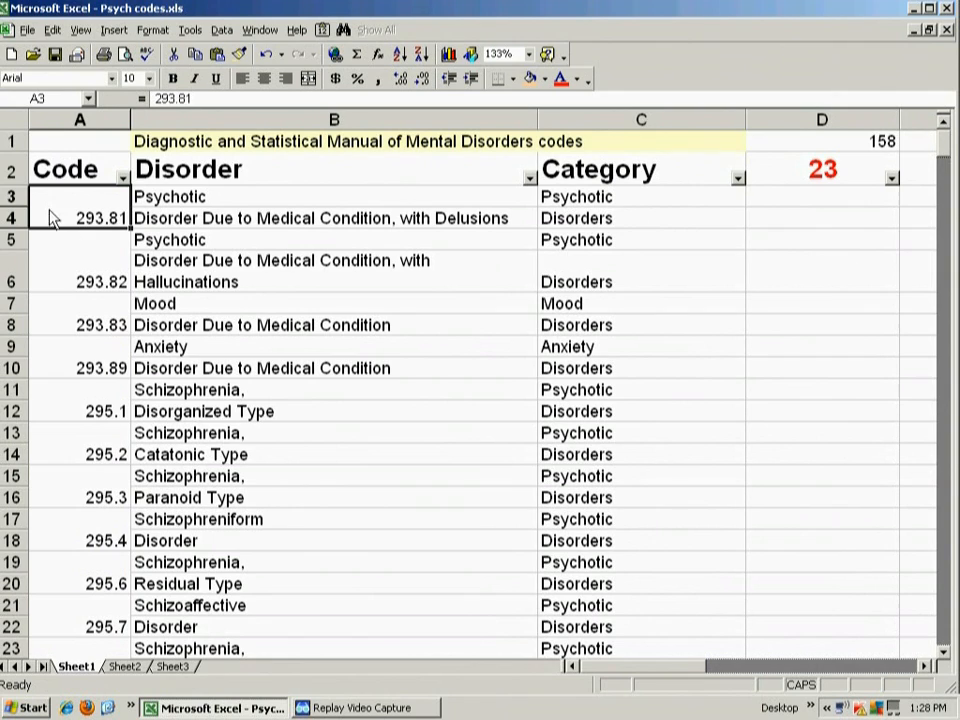
Filter the Category column for Psychotic
click(536, 184)
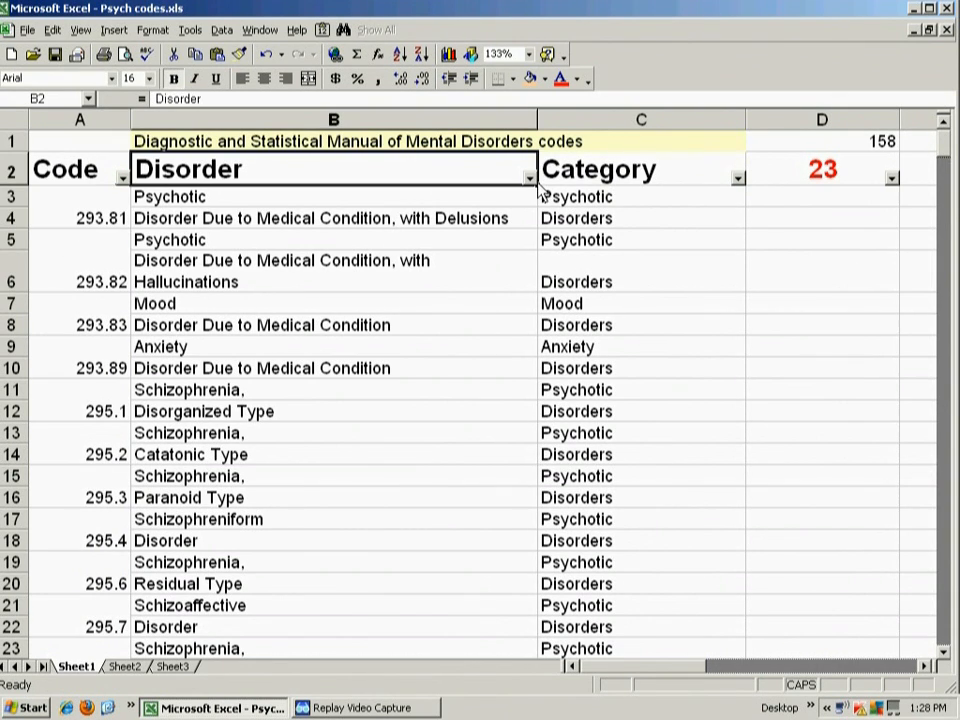
click(738, 179)
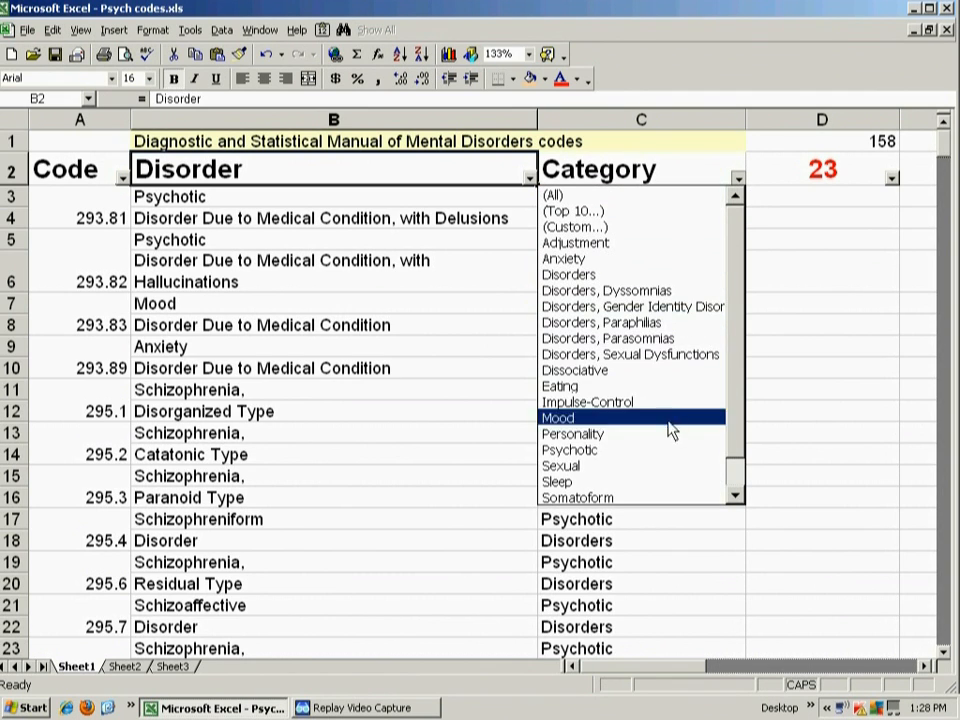
click(662, 451)
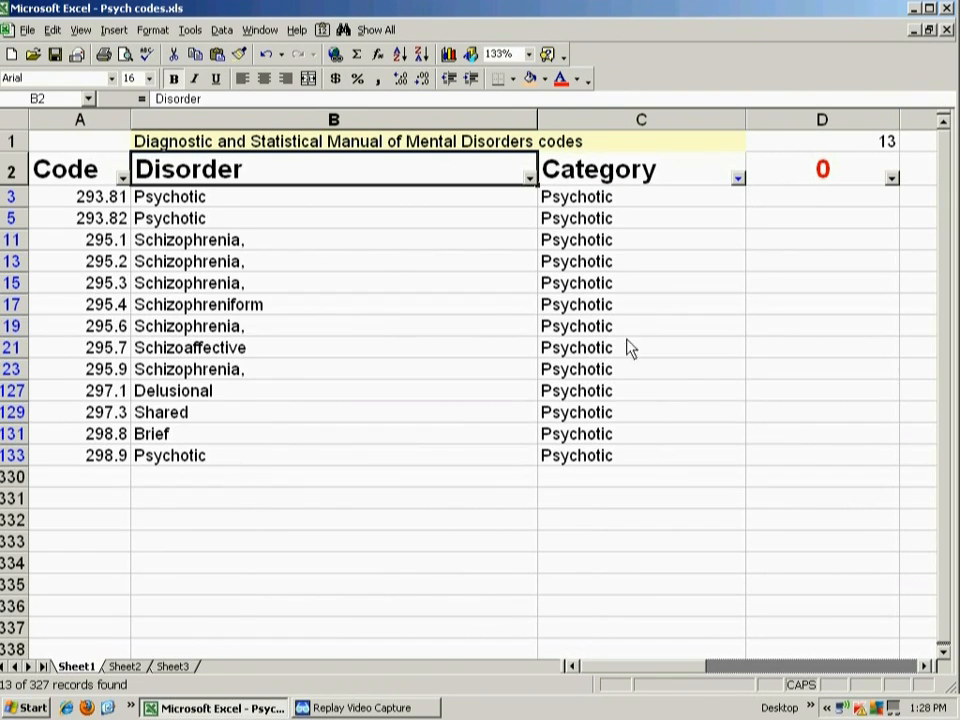
Inspect the first filtered code and the function number in cell D1's SUBTOTAL formula, keeping the formula as it is
click(104, 199)
click(868, 144)
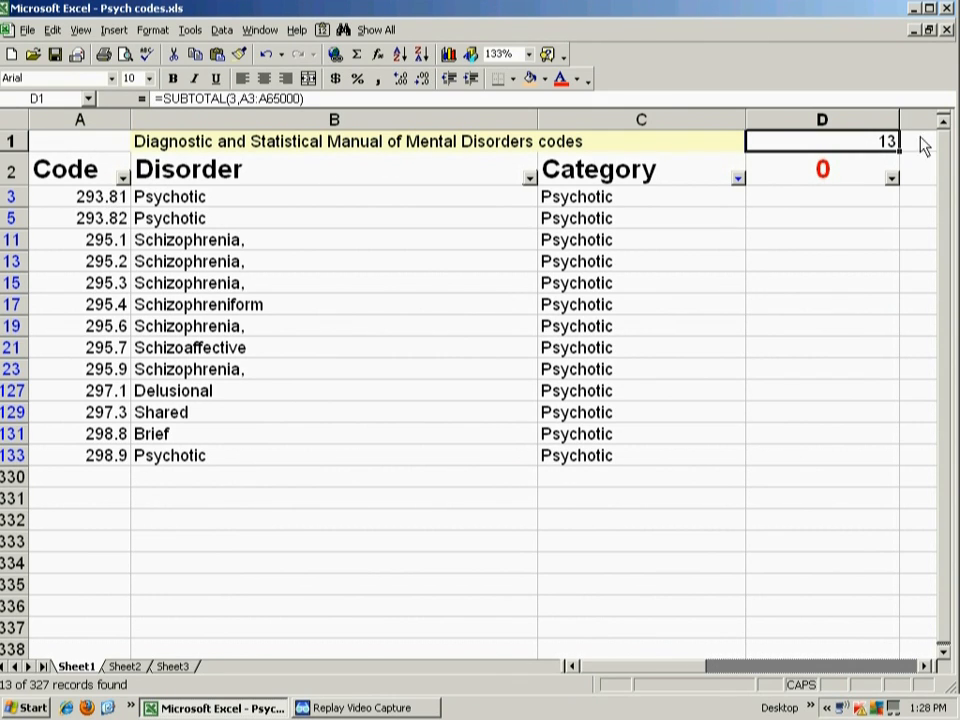
double_click(232, 99)
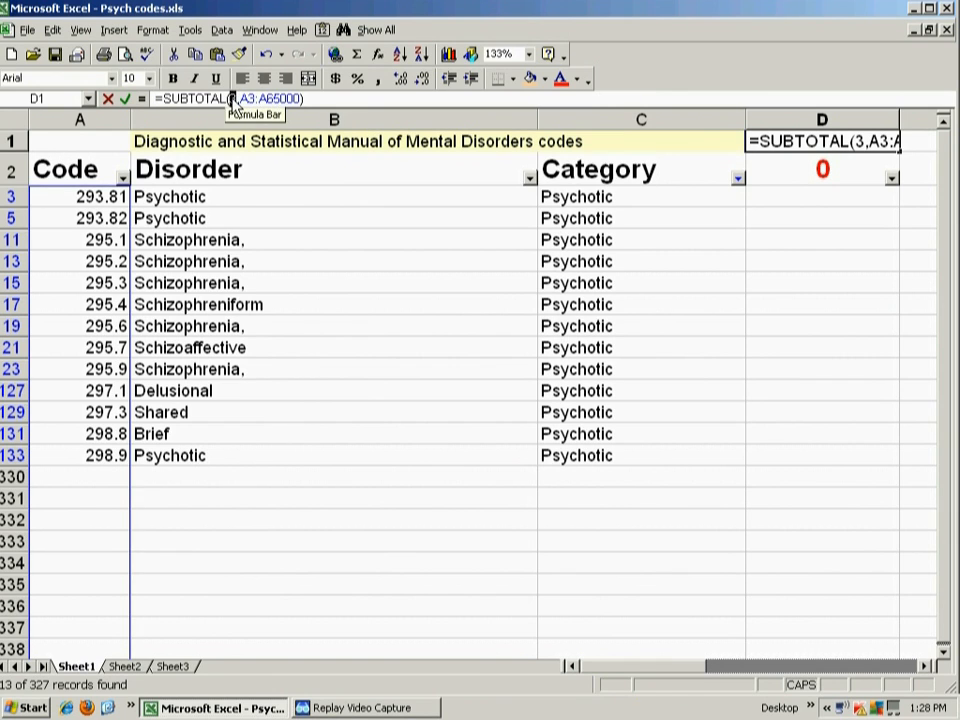
click(850, 225)
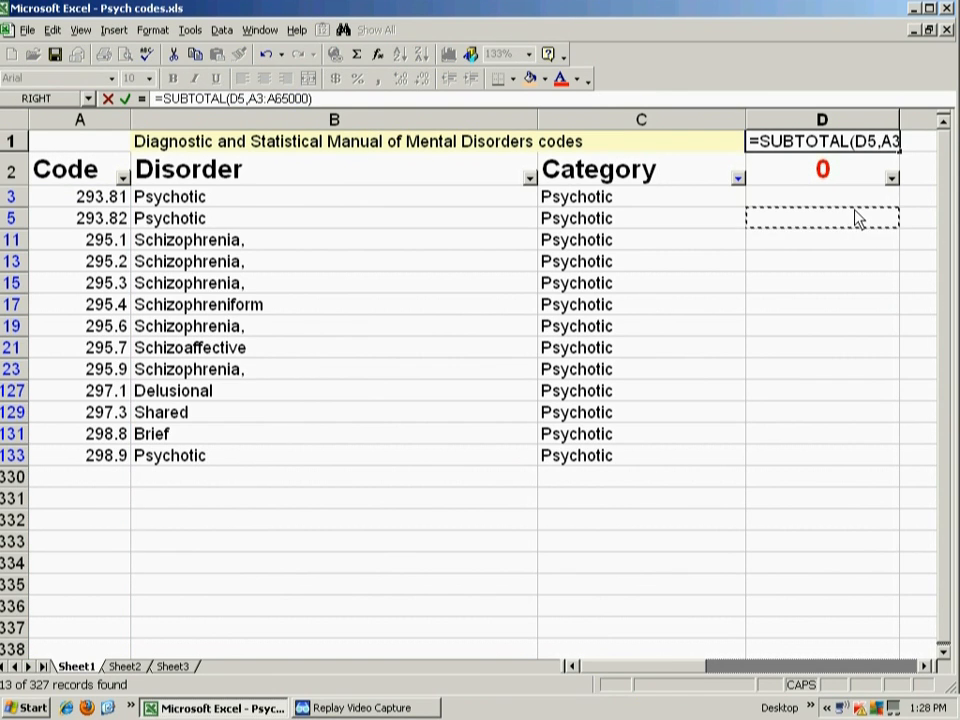
click(265, 56)
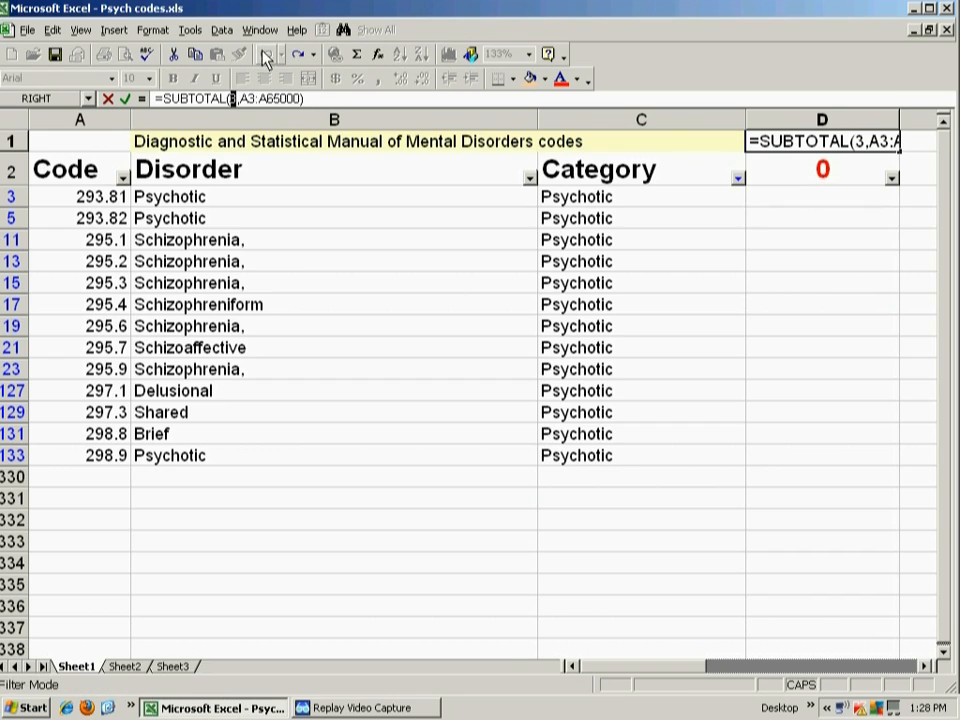
key(Return)
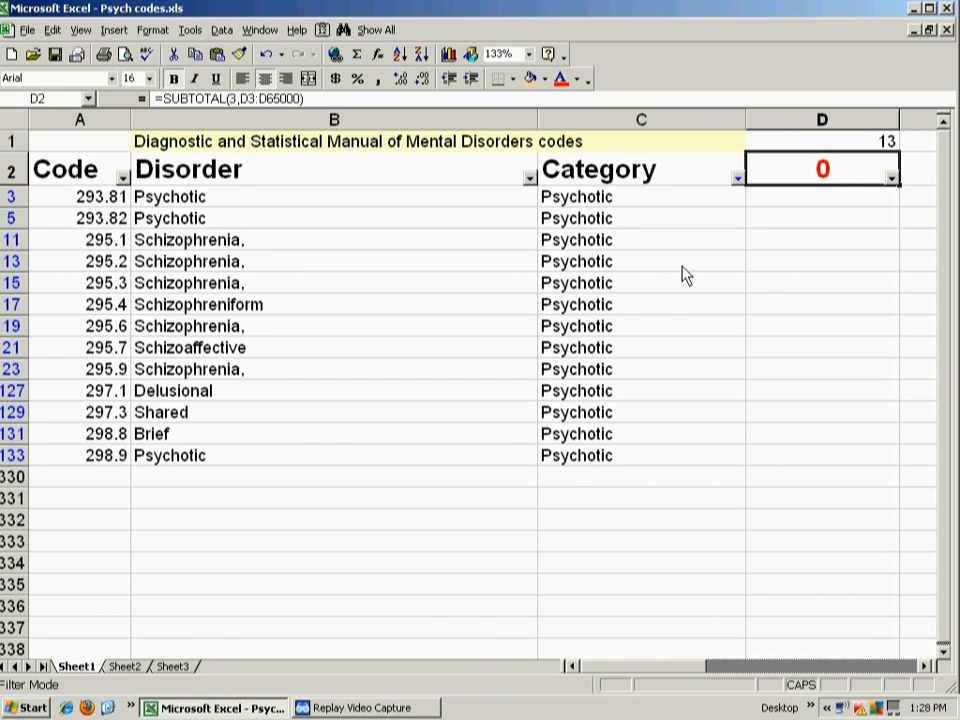
Change the function number in cell D1's SUBTOTAL formula to 9 so it sums the visible codes
click(853, 146)
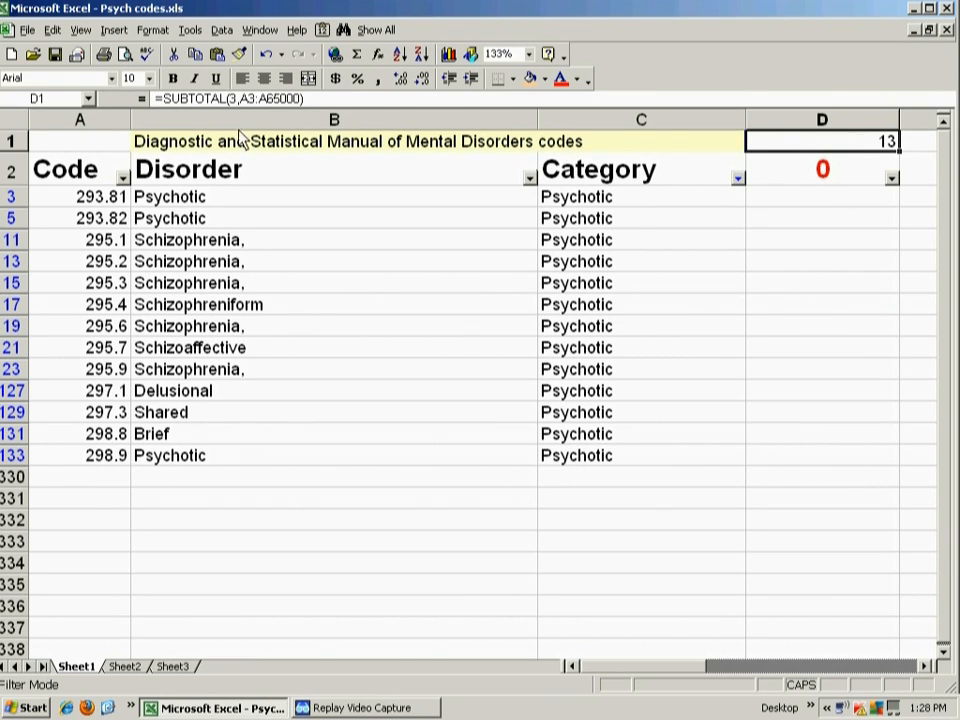
click(232, 99)
double_click(232, 100)
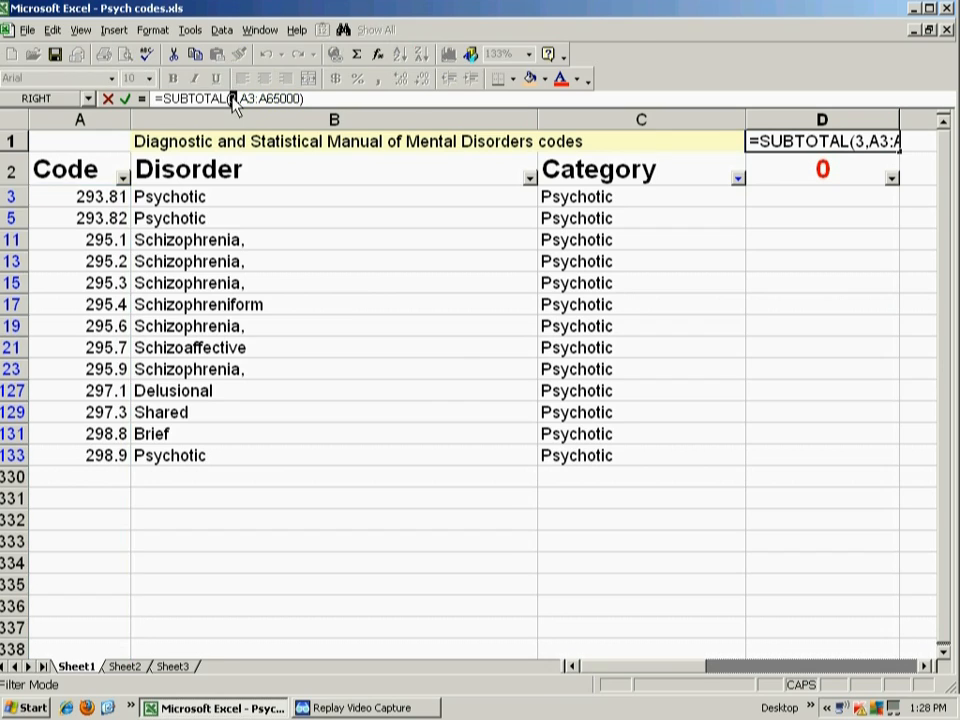
text(9)
key(Return)
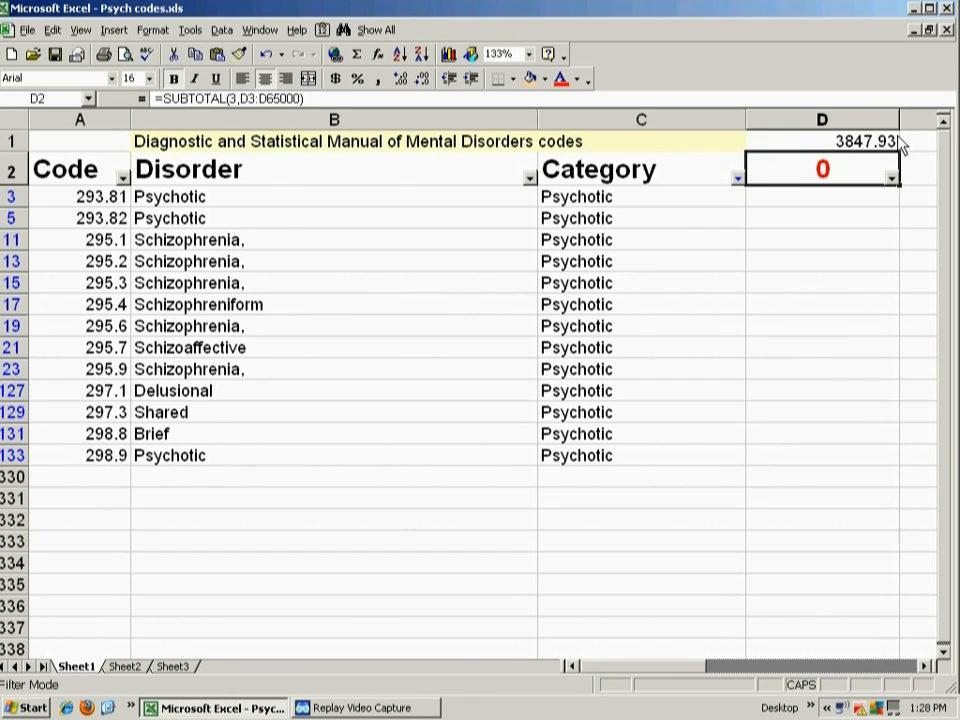
click(862, 148)
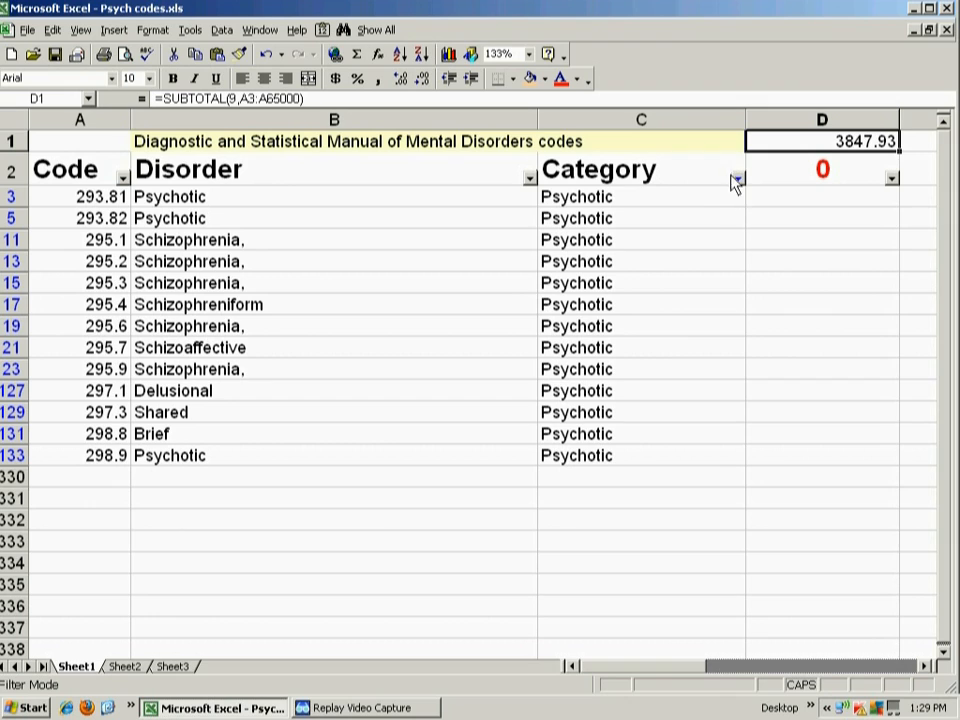
Show all records again and clear the SUBTOTAL formula from cell D1
click(377, 33)
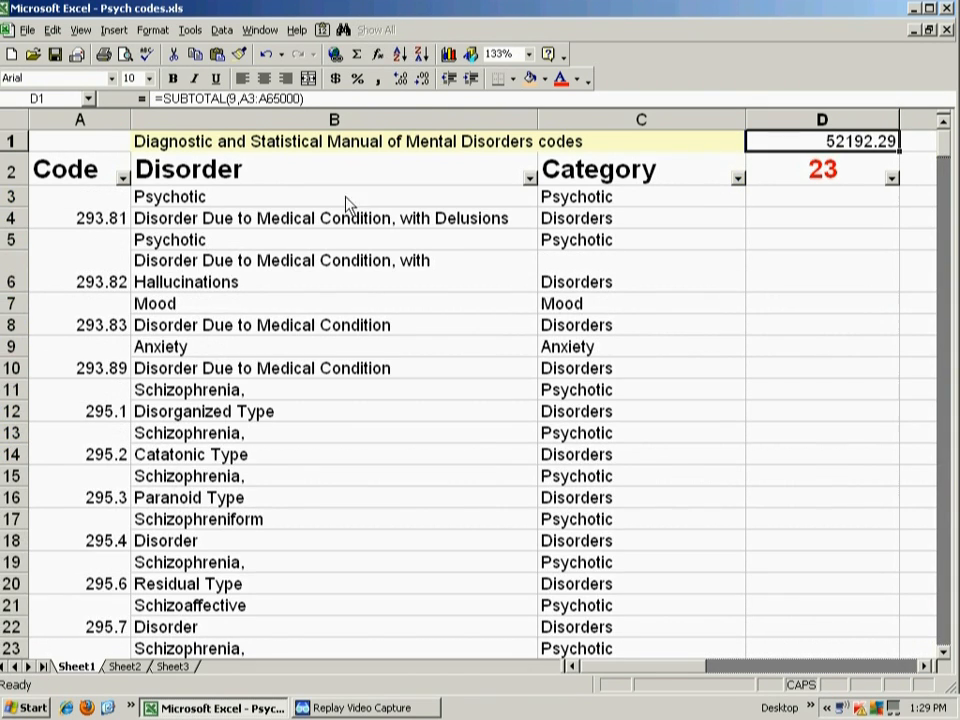
click(100, 151)
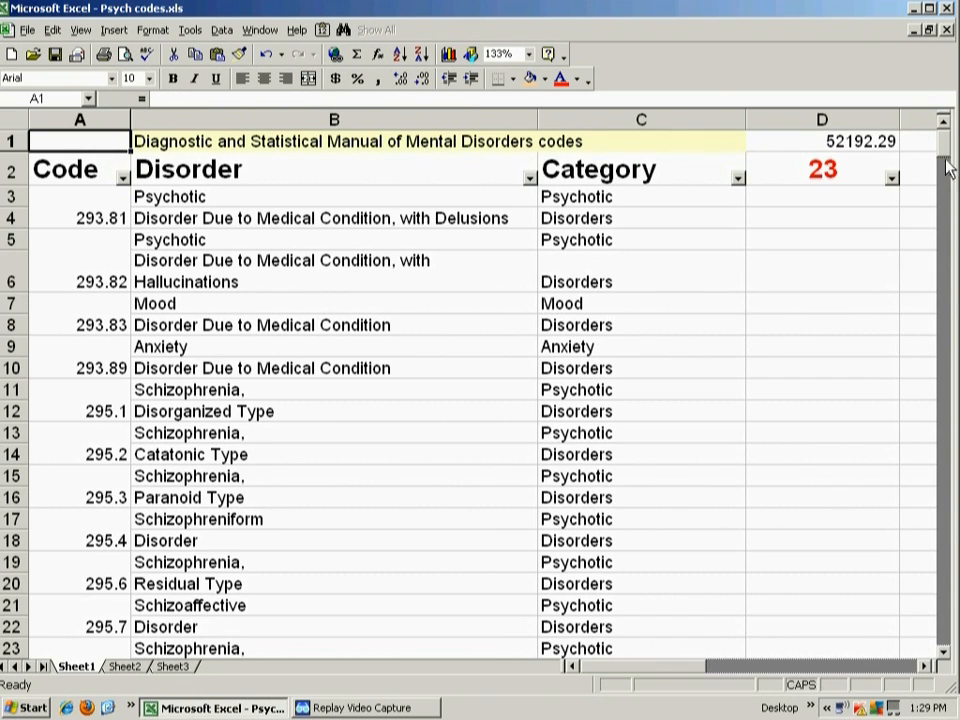
click(873, 150)
key(BackSpace)
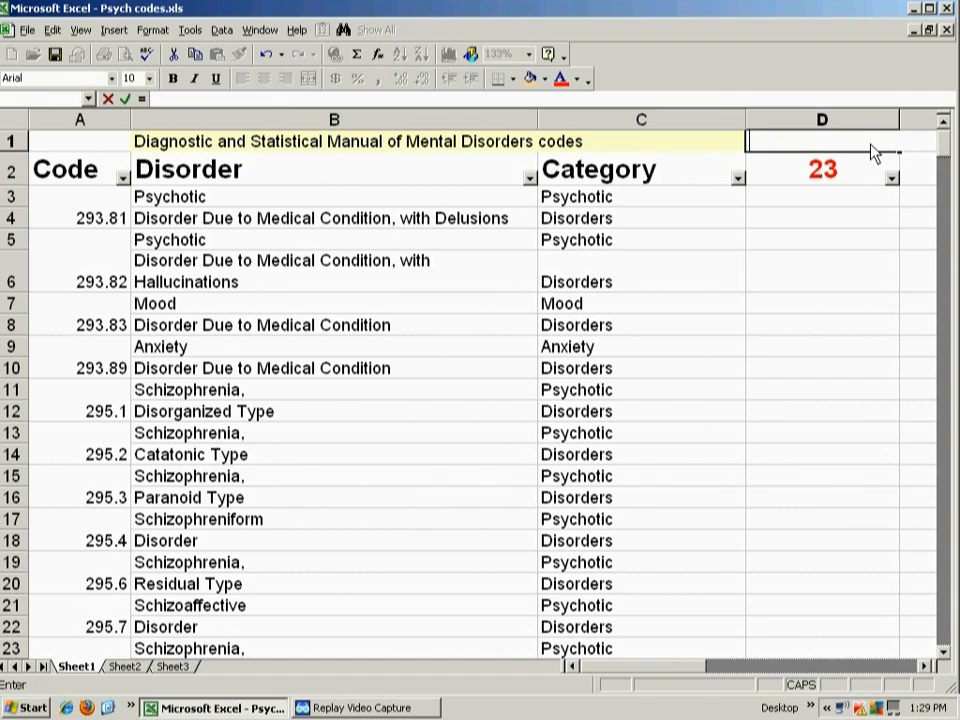
key(Return)
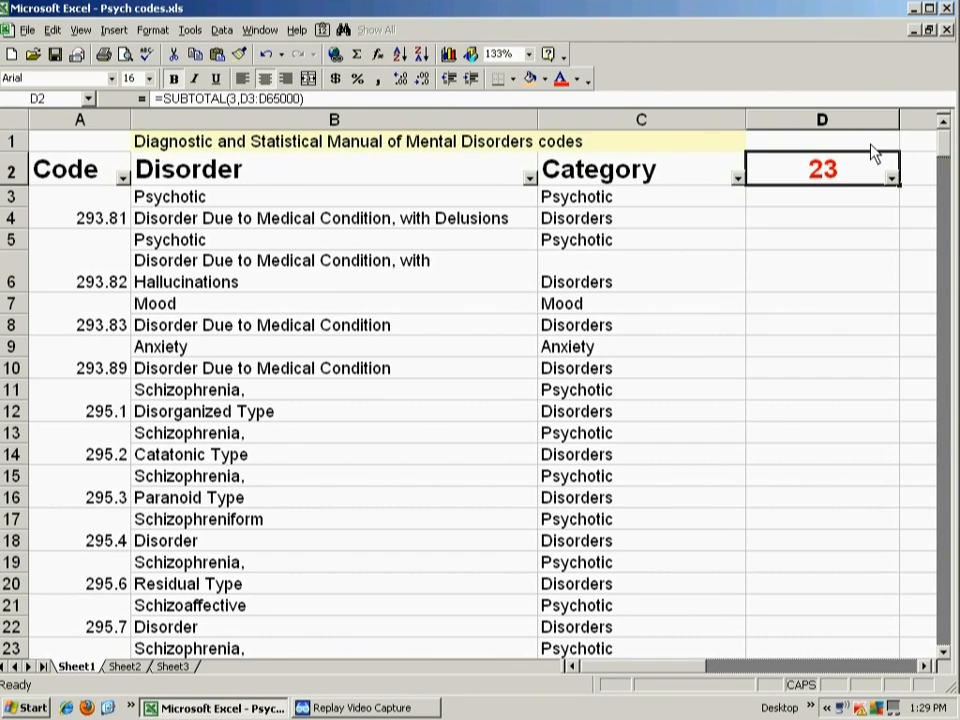
Apply a custom filter to the Disorder column for rows that do not contain Bipolar
click(532, 185)
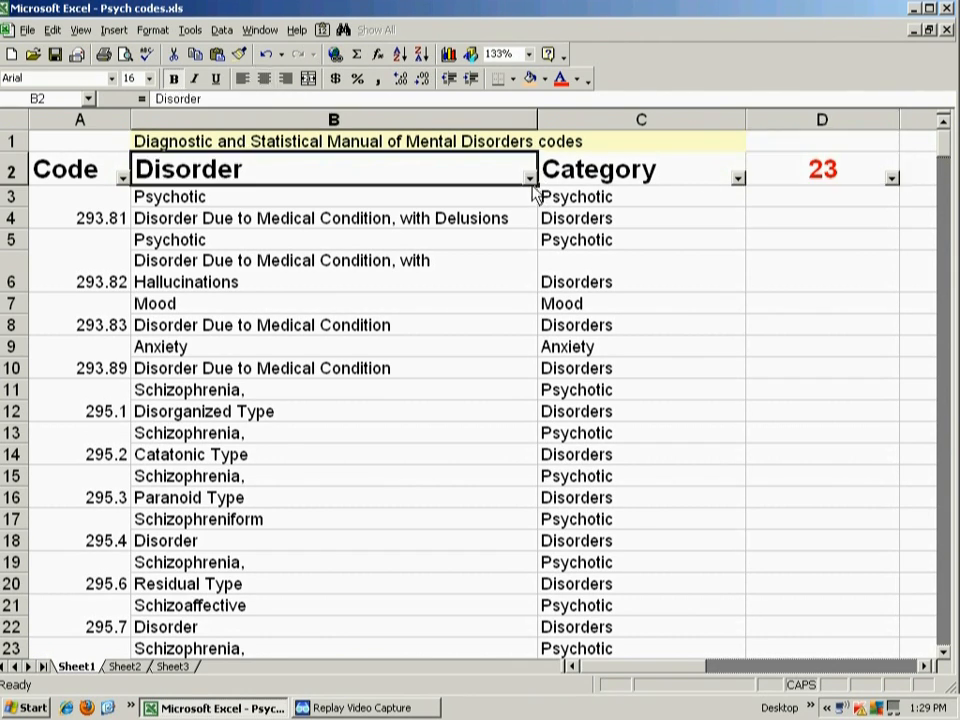
click(529, 178)
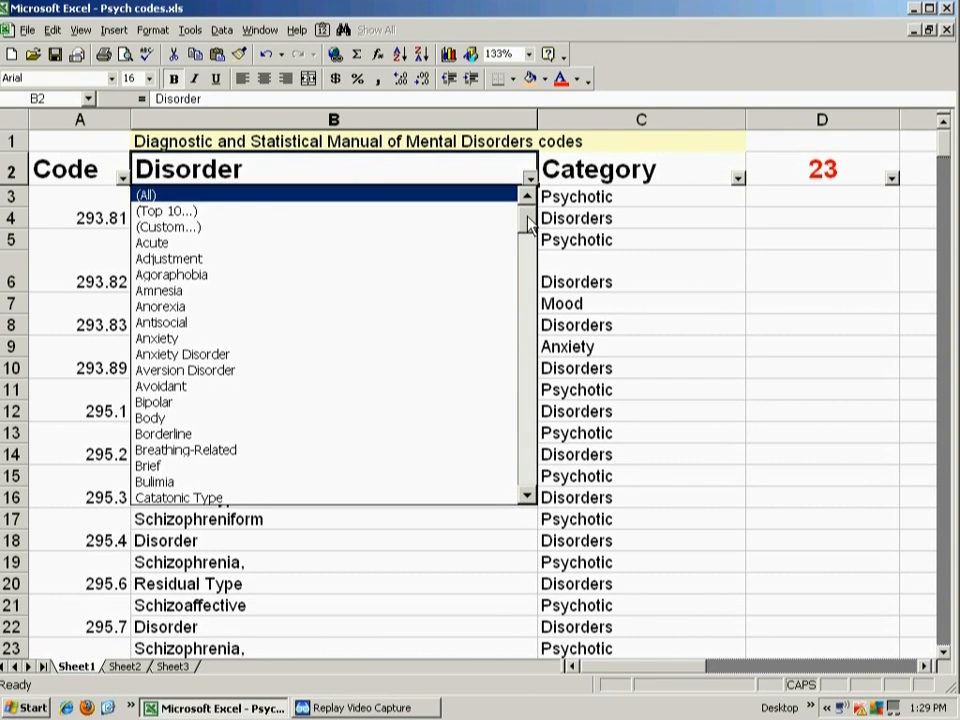
click(492, 227)
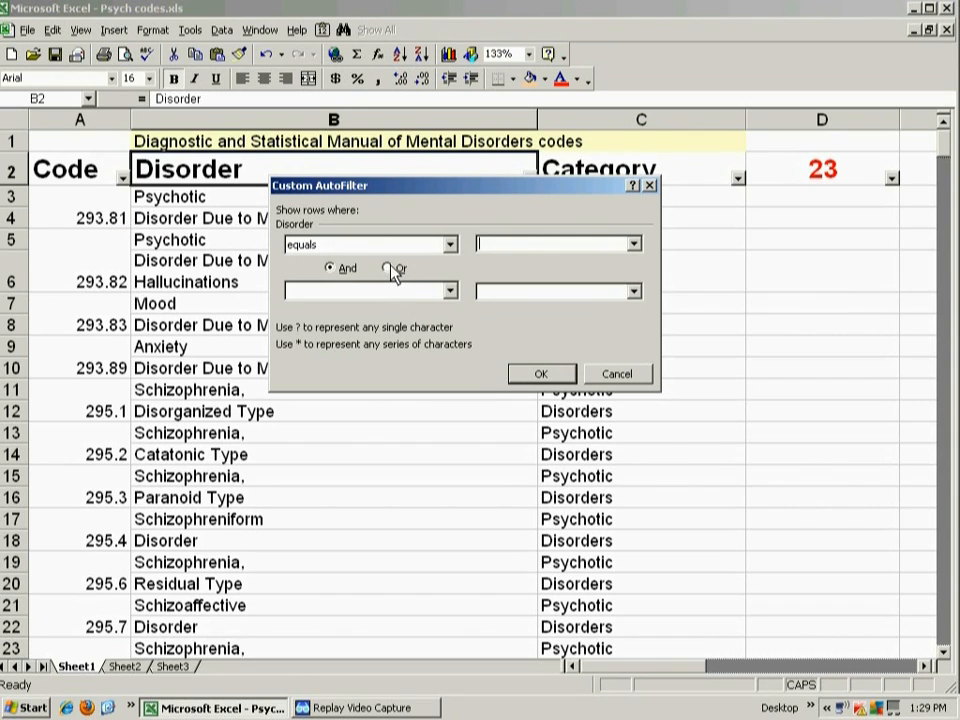
click(449, 245)
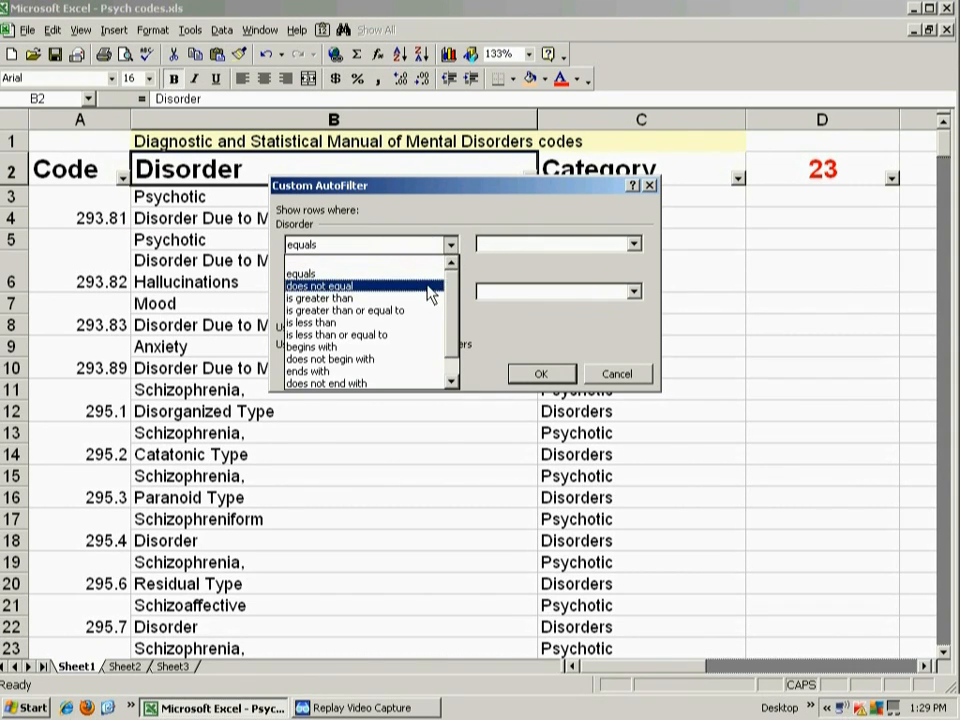
drag(449, 287, 453, 321)
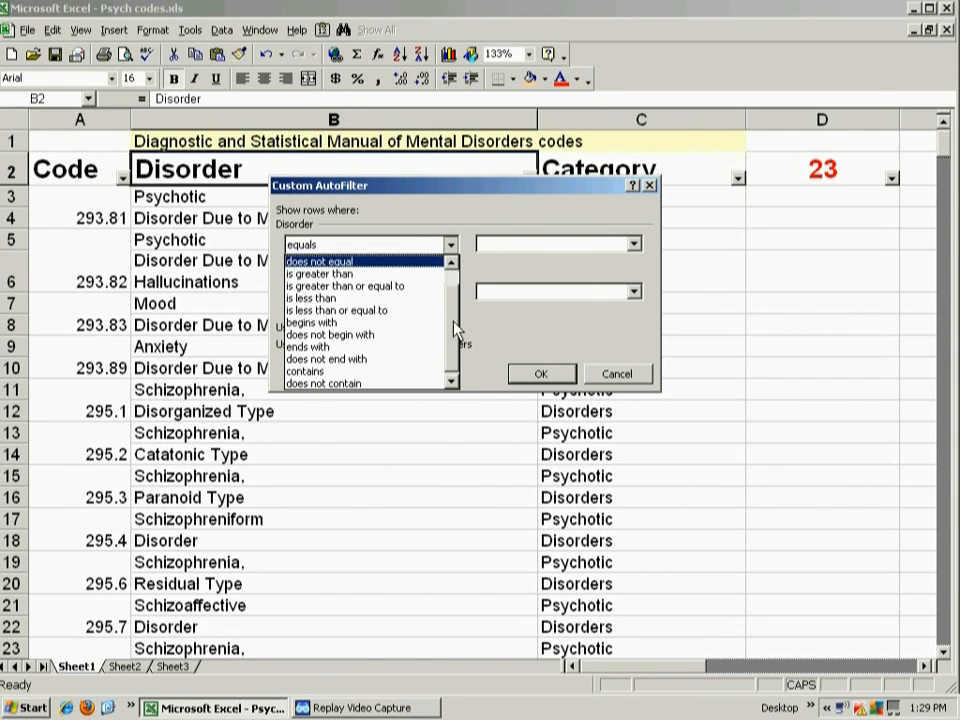
click(400, 384)
click(499, 248)
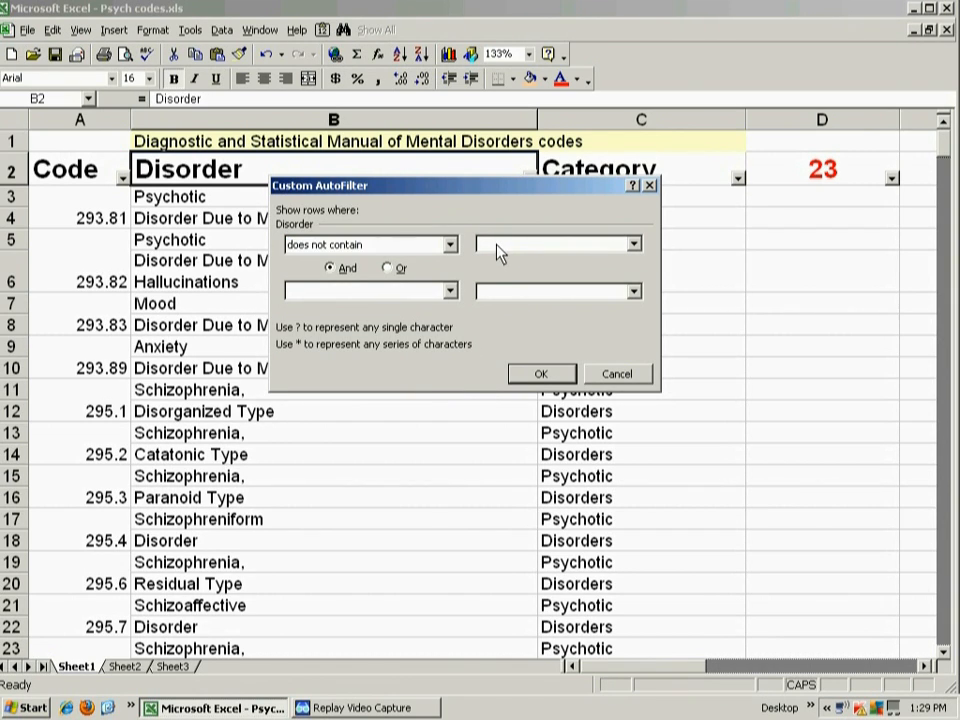
click(632, 246)
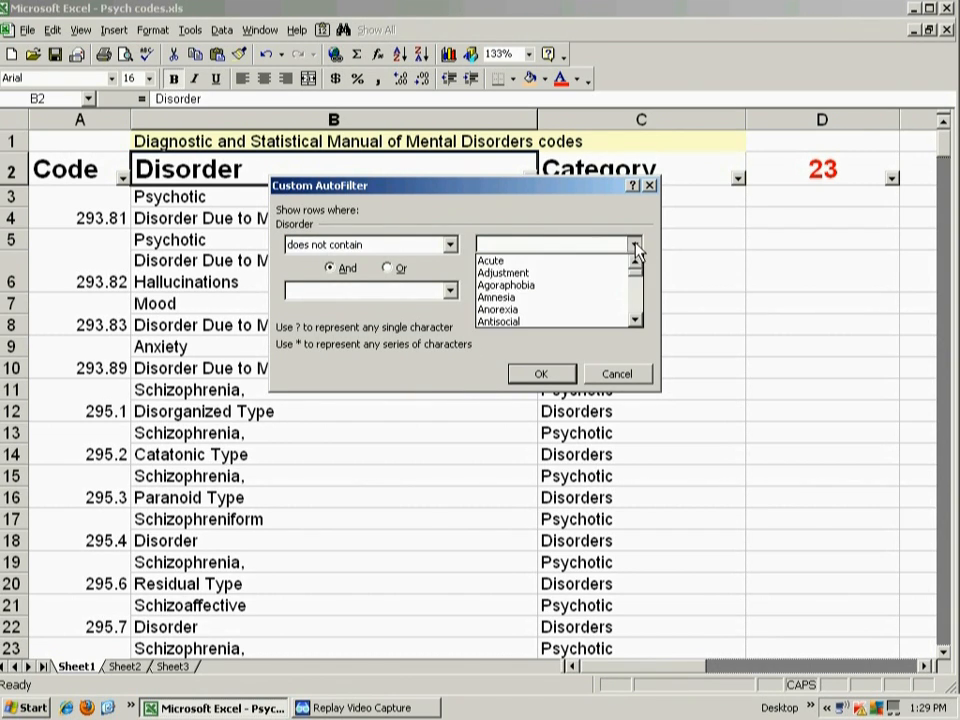
click(636, 318)
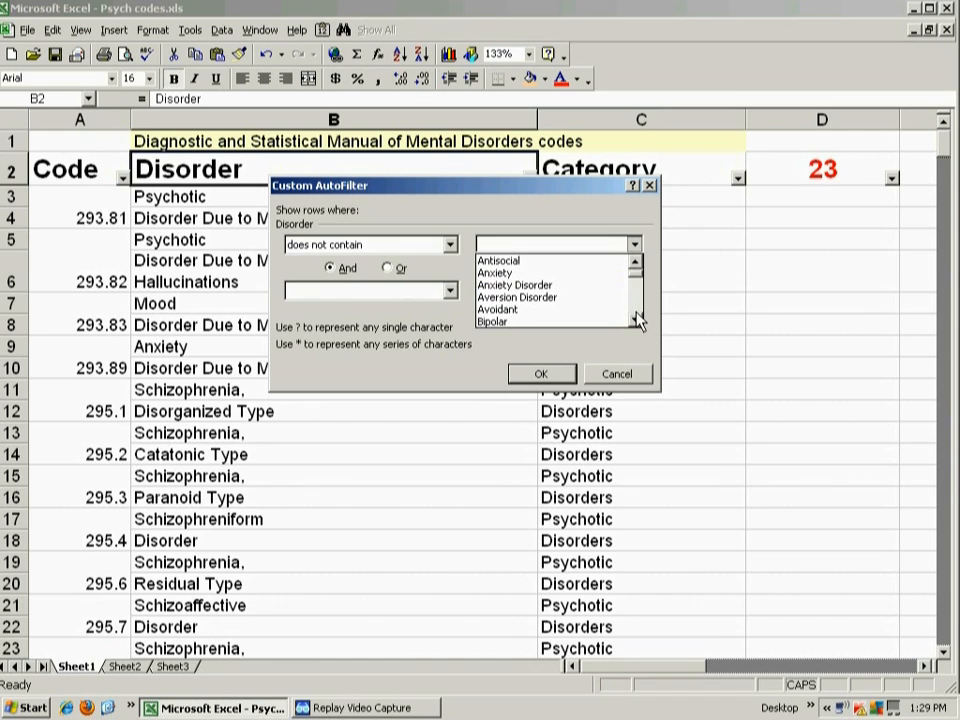
click(585, 321)
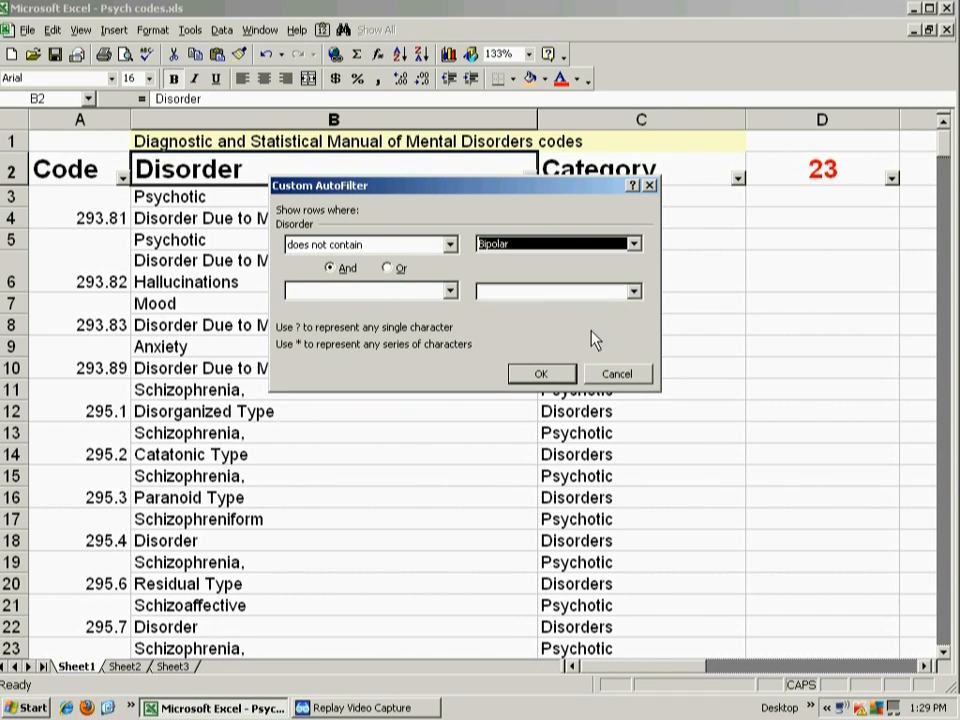
click(541, 375)
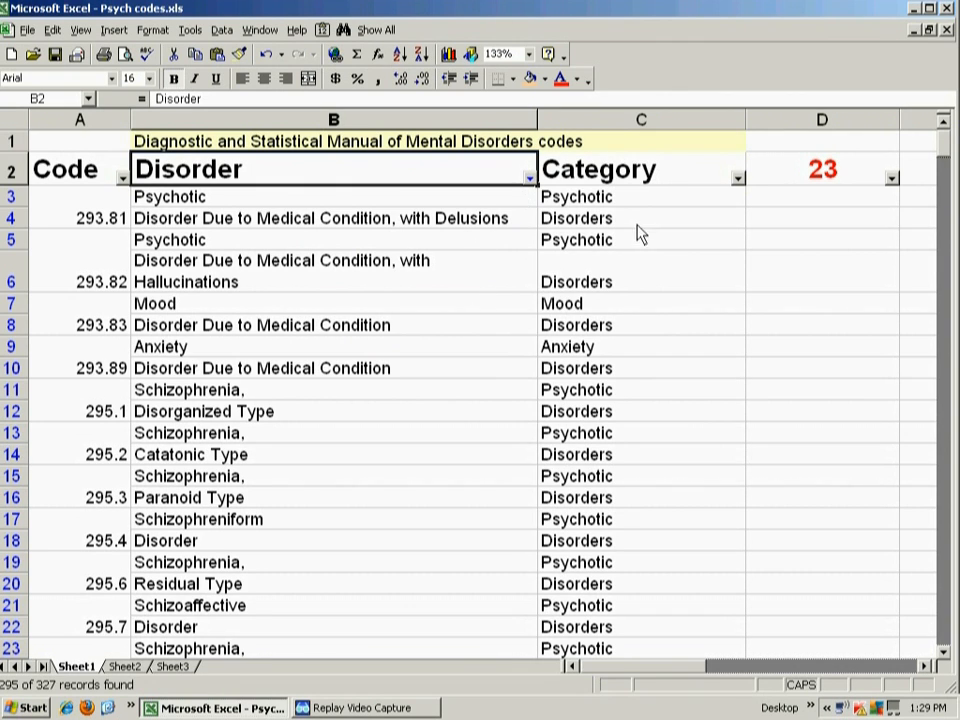
Change the Disorder column's custom filter condition to contains Bipolar and look through the filtered rows
click(530, 178)
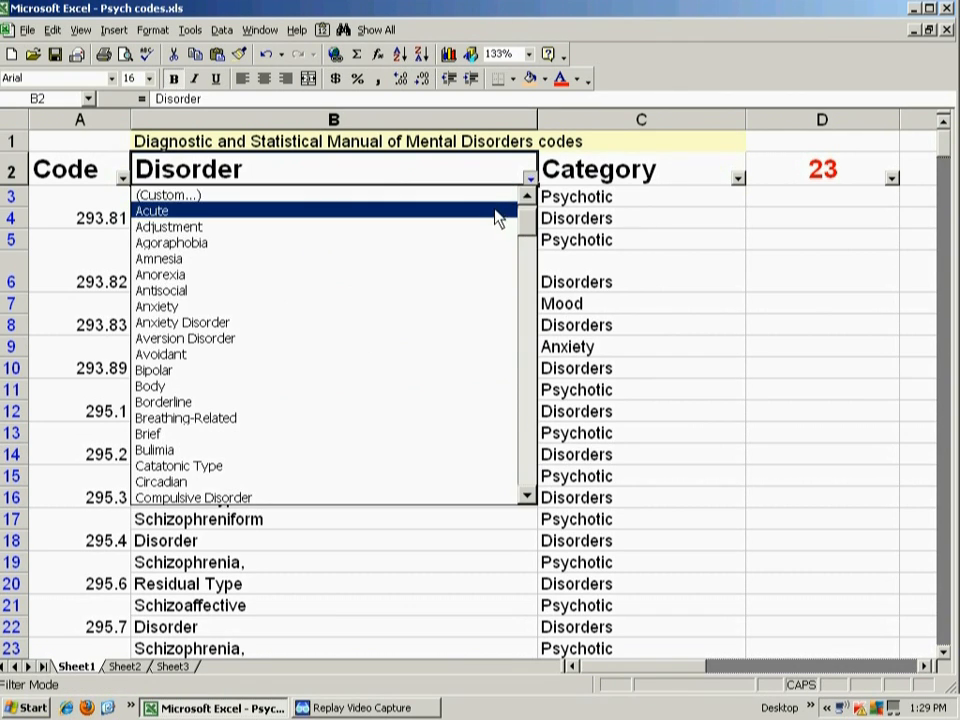
click(489, 196)
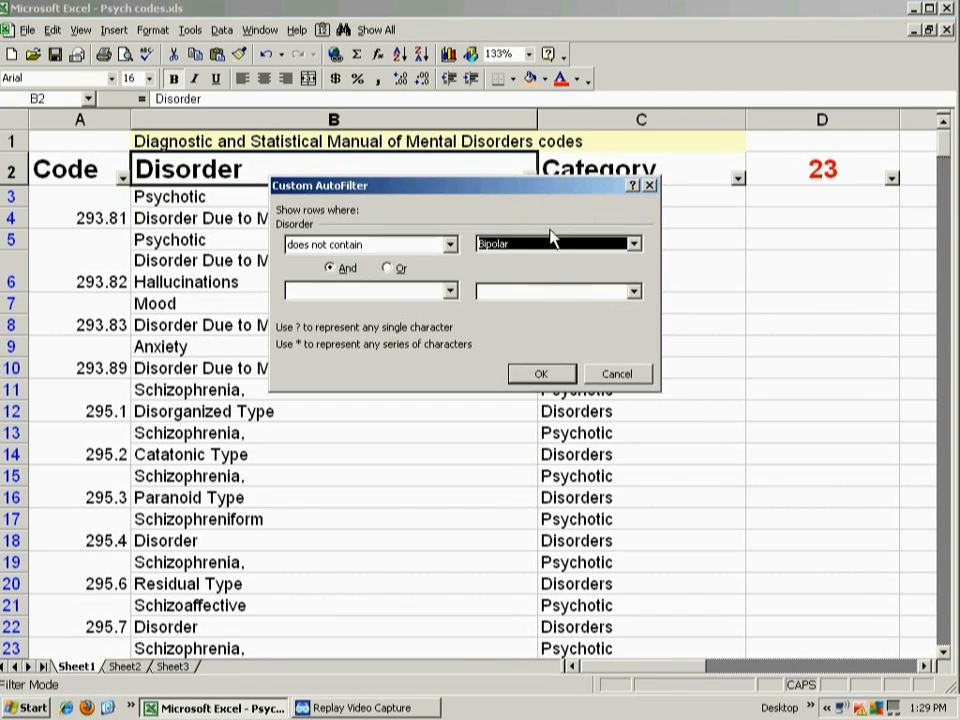
click(449, 244)
click(414, 372)
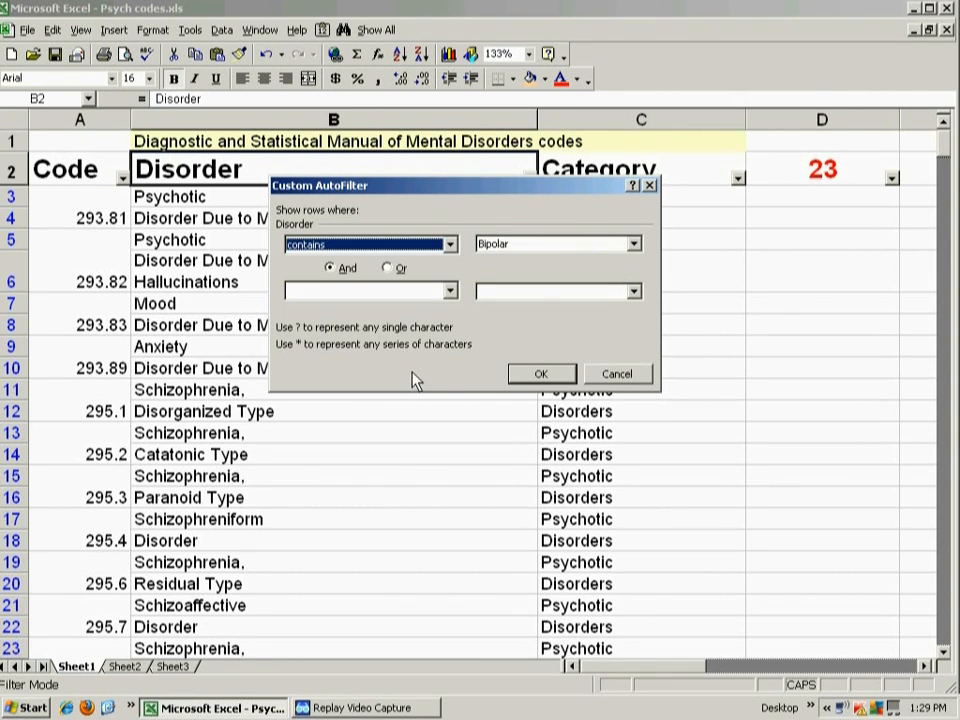
click(539, 374)
scroll(577, 360, down, 5)
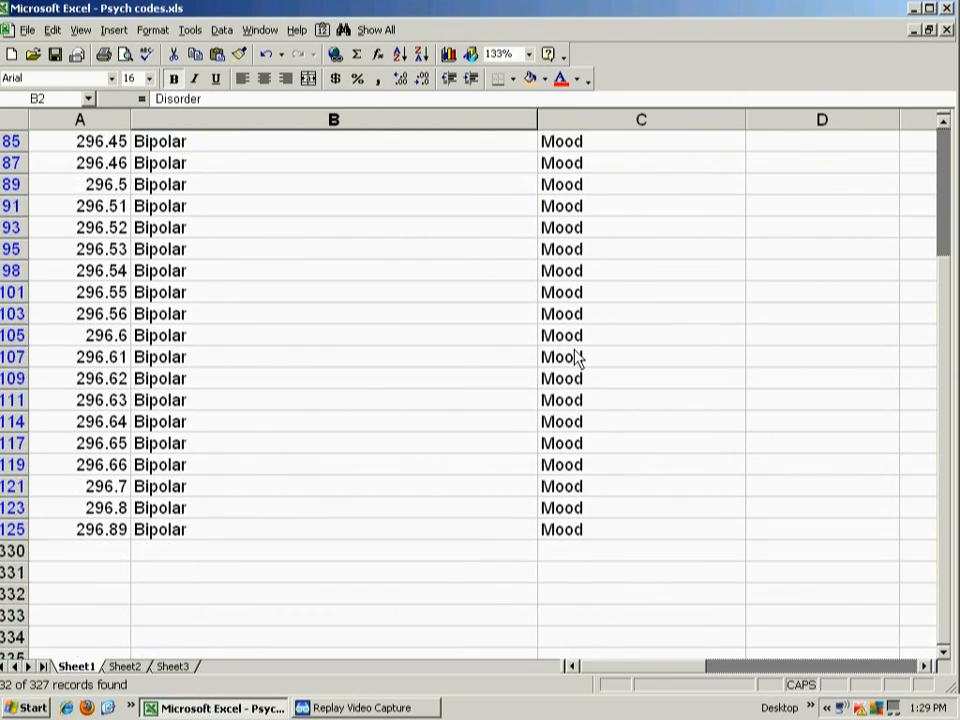
scroll(577, 360, up, 5)
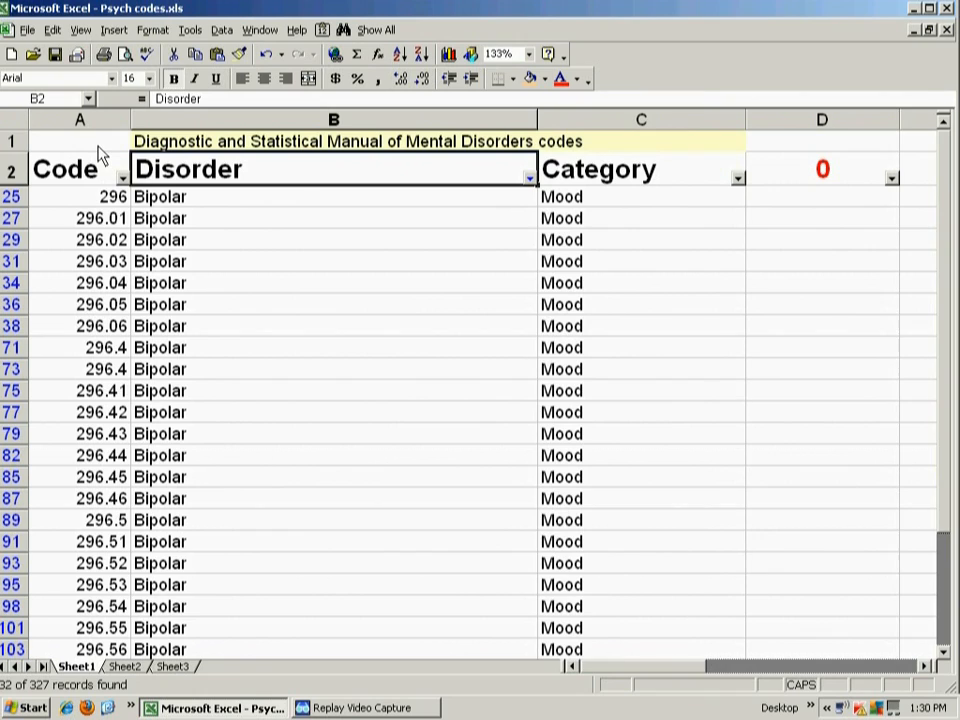
Review the Disorder column's custom filter criteria, keeping them as they are, and examine the codes of the Bipolar rows
click(530, 178)
click(476, 196)
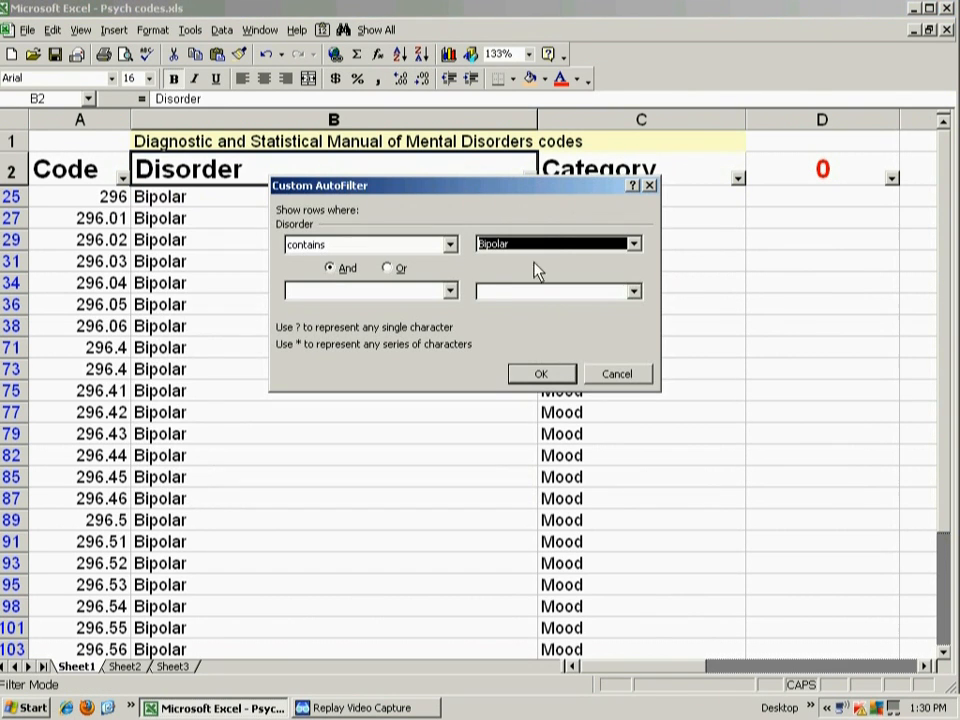
click(546, 376)
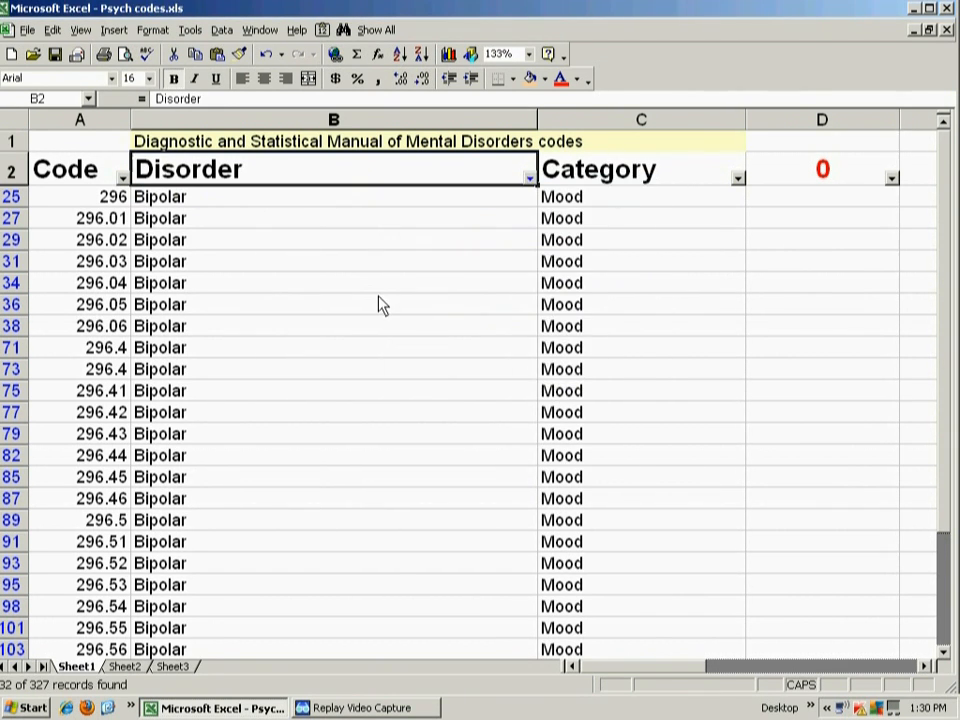
scroll(380, 302, down, 2)
scroll(383, 302, down, 2)
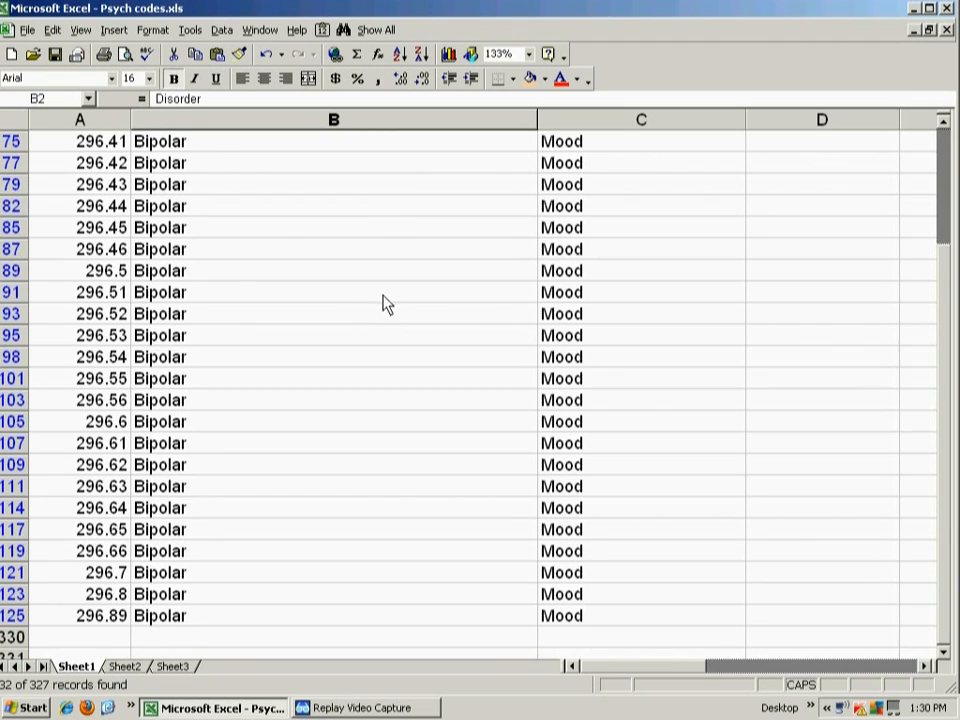
click(148, 488)
click(118, 464)
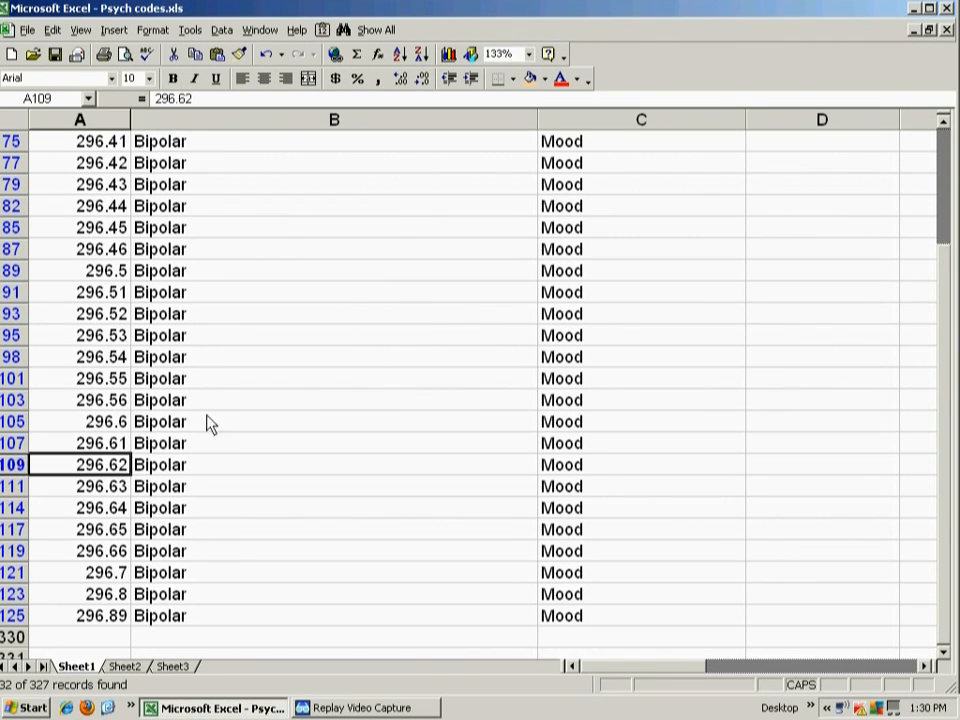
scroll(568, 424, up, 4)
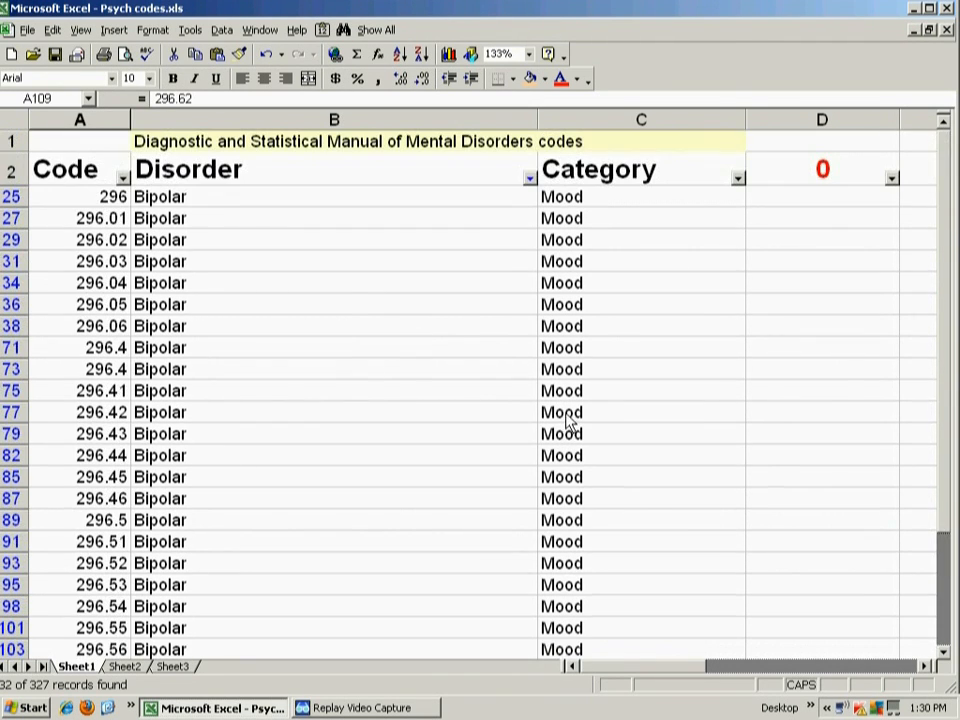
Change the Disorder column's custom filter value to Dissociative, keeping the contains condition
click(529, 177)
click(476, 199)
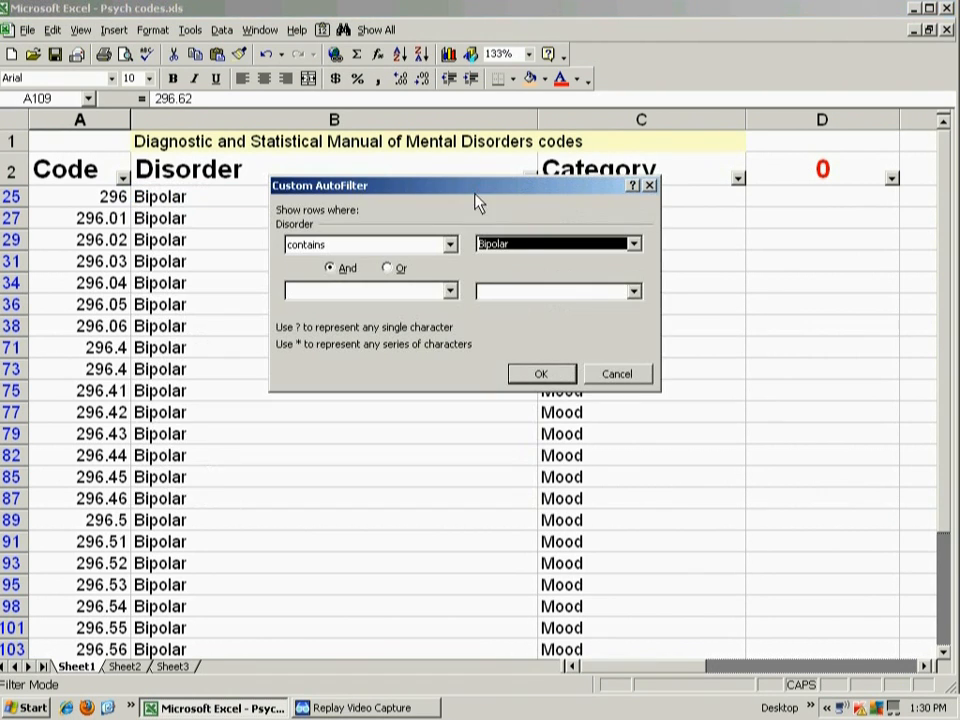
click(634, 246)
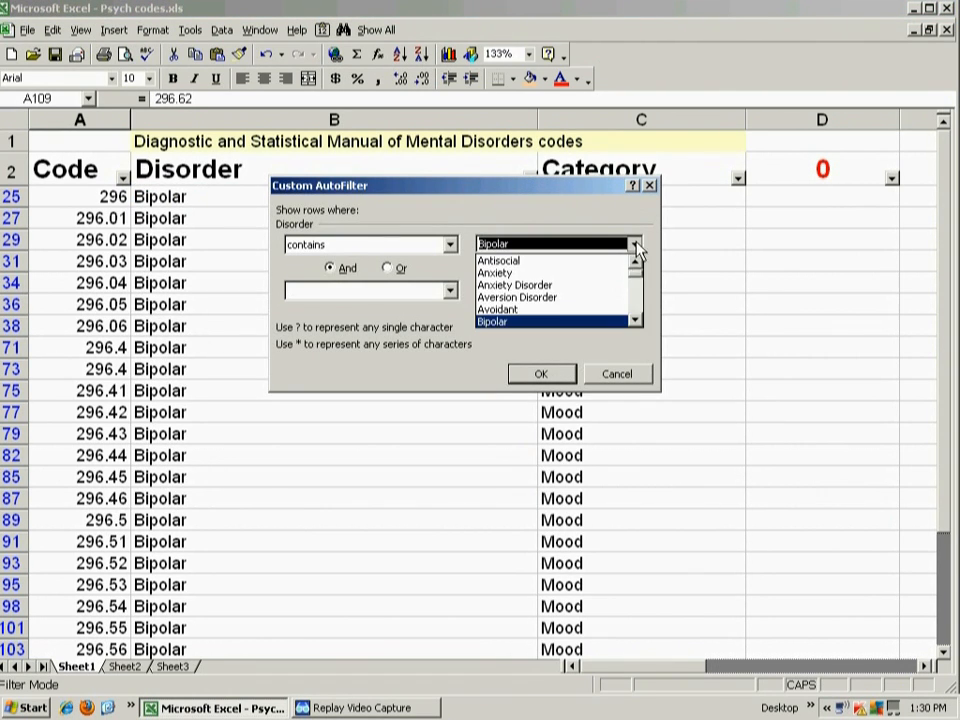
click(636, 321)
click(636, 321)
click(636, 321)
click(636, 321)
click(636, 321)
click(636, 321)
click(636, 321)
click(636, 321)
click(636, 321)
click(636, 321)
click(636, 321)
click(636, 321)
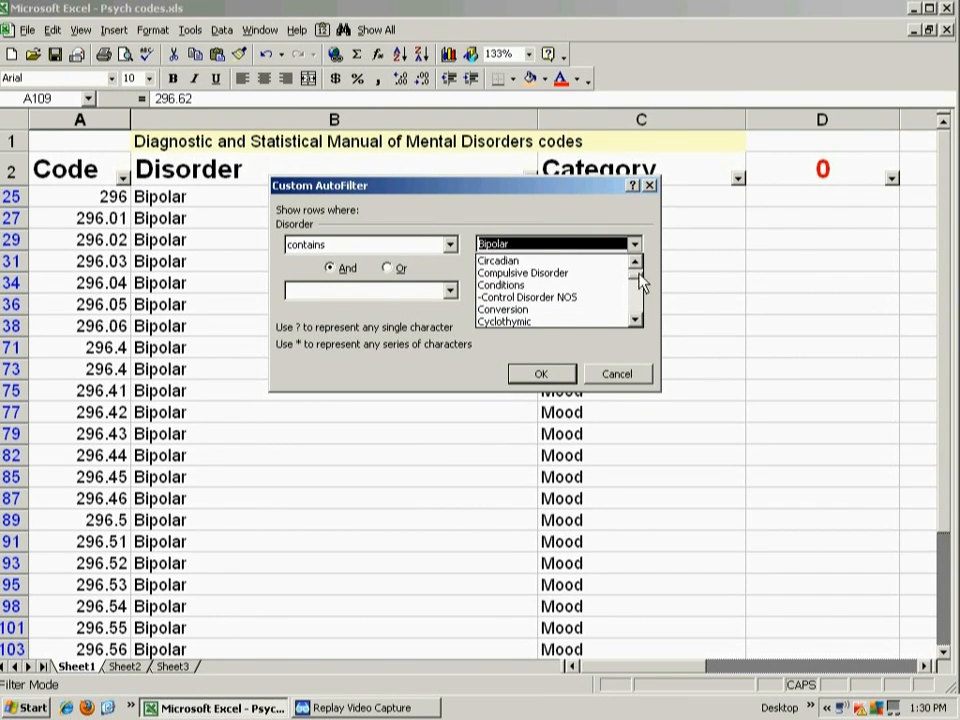
drag(637, 283, 641, 293)
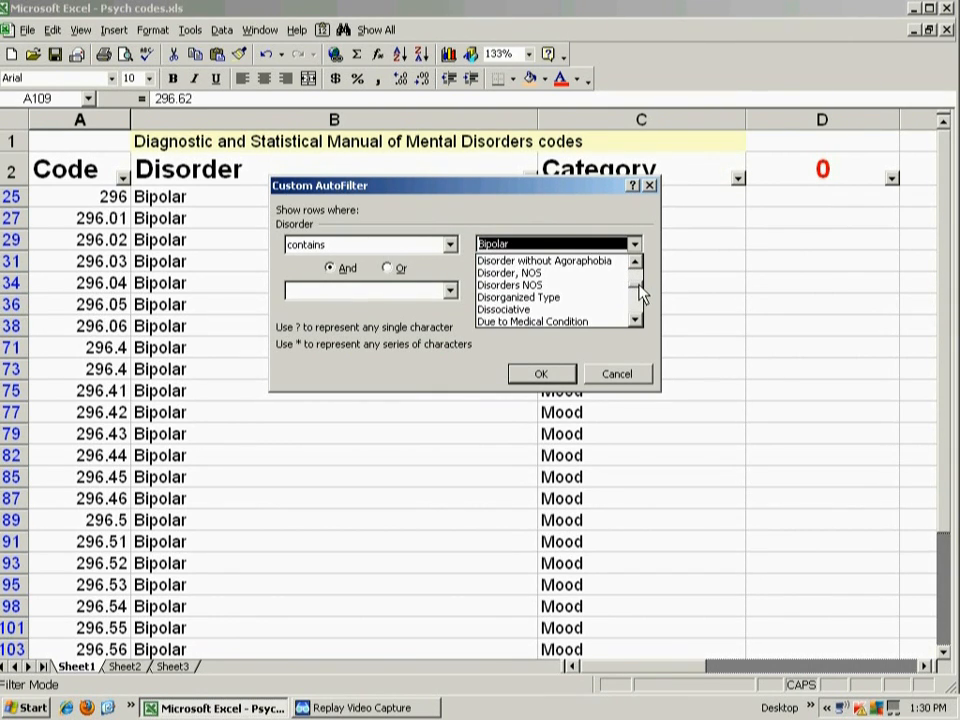
click(605, 310)
click(566, 372)
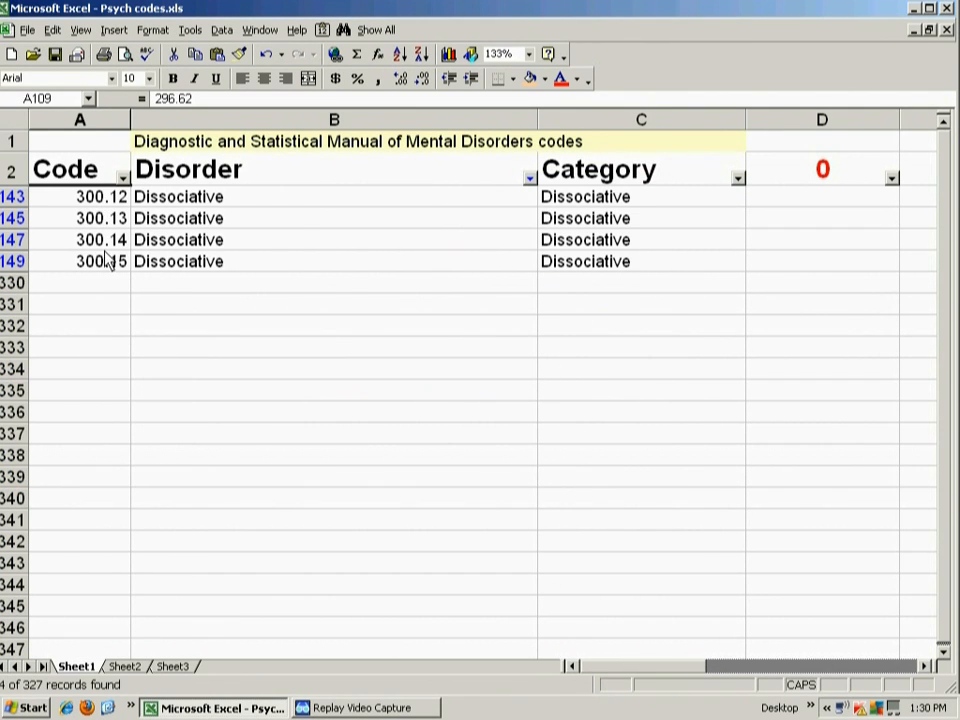
Select the first filtered Dissociative entry, then clear the filter to show every record in the list
click(302, 201)
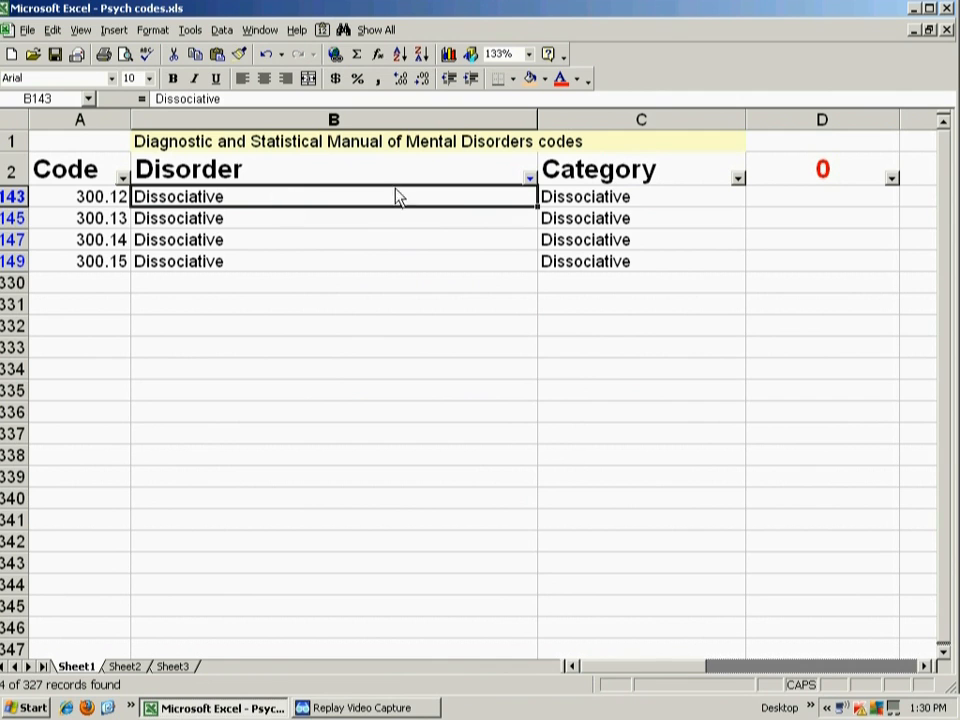
click(375, 30)
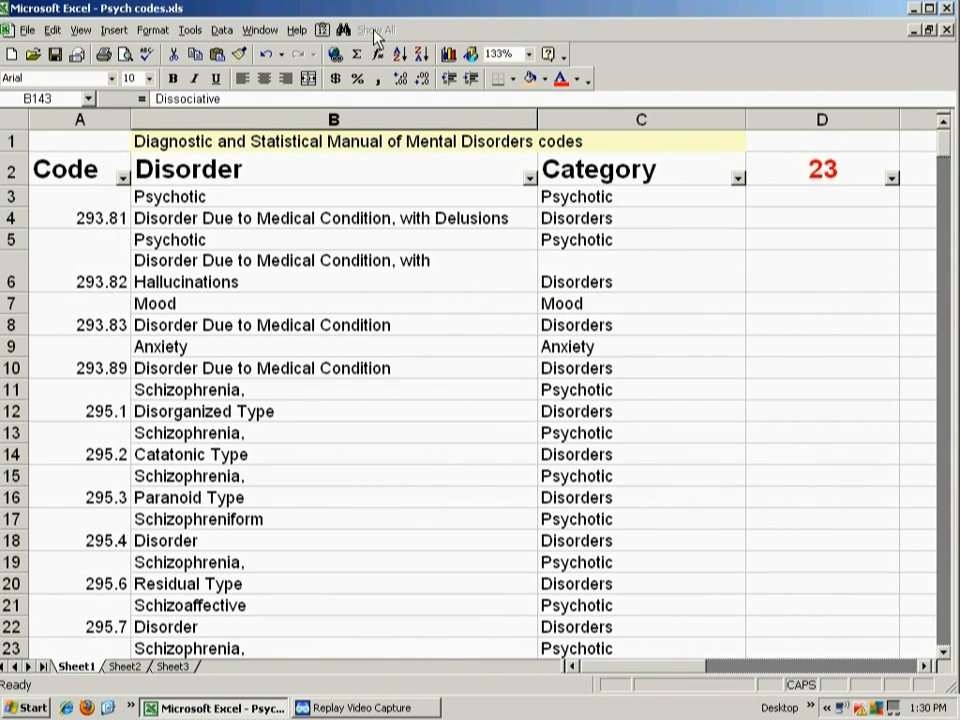
Examine the unfiltered list around the Dissociative entries, select the Amnesia cell, and return to the start of the list
scroll(515, 215, down, 3)
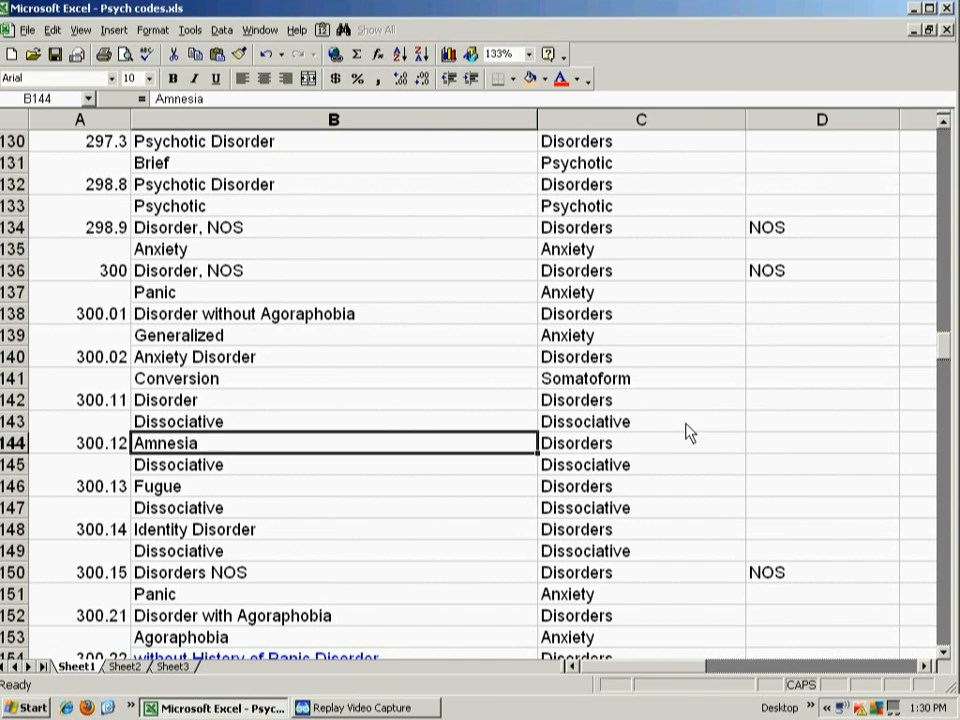
drag(947, 360, 947, 135)
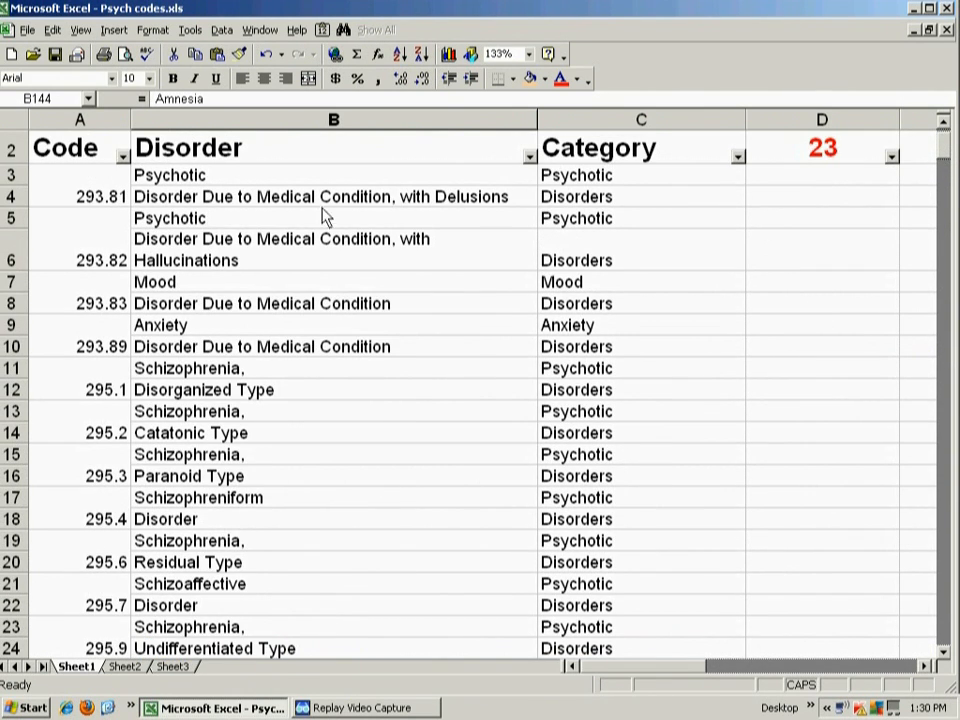
scroll(350, 216, up, 1)
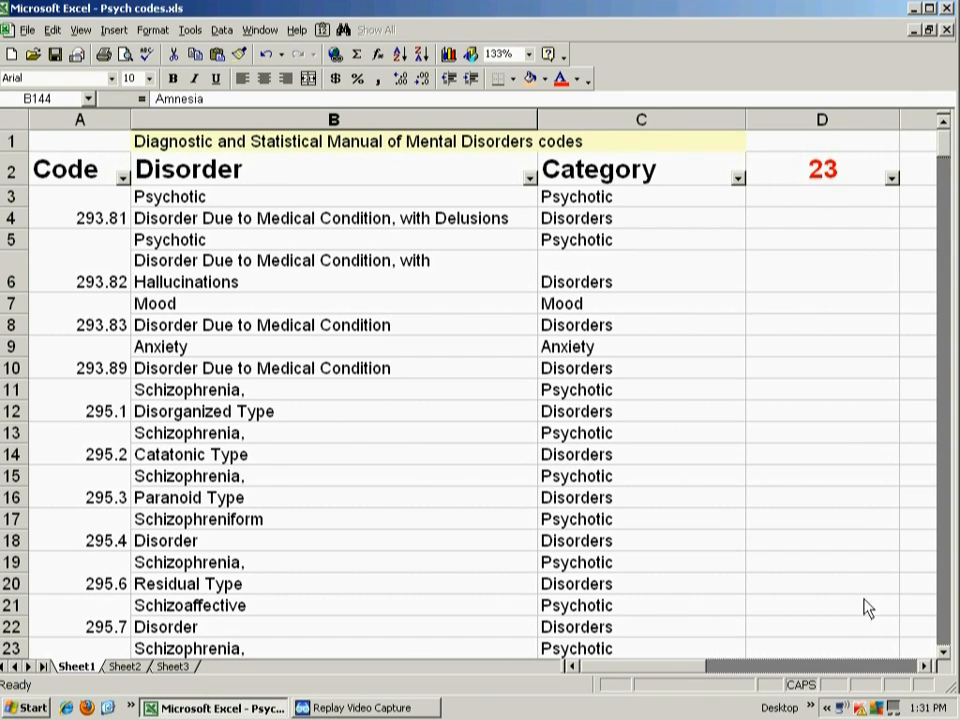
Apply a custom filter to the Disorder column that shows only rows containing GE
click(925, 667)
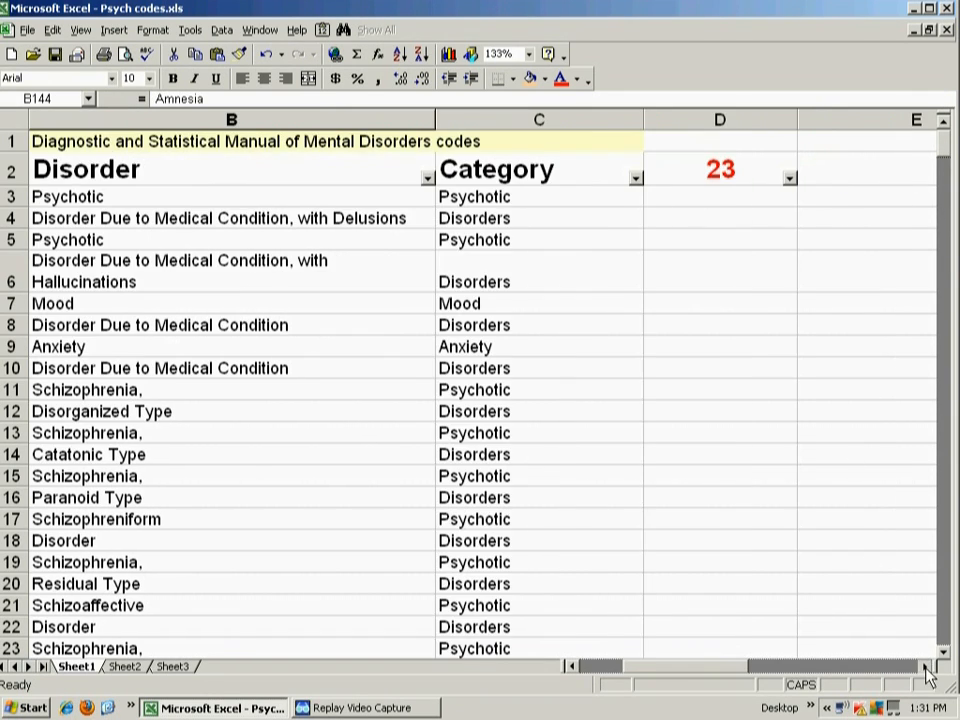
click(860, 200)
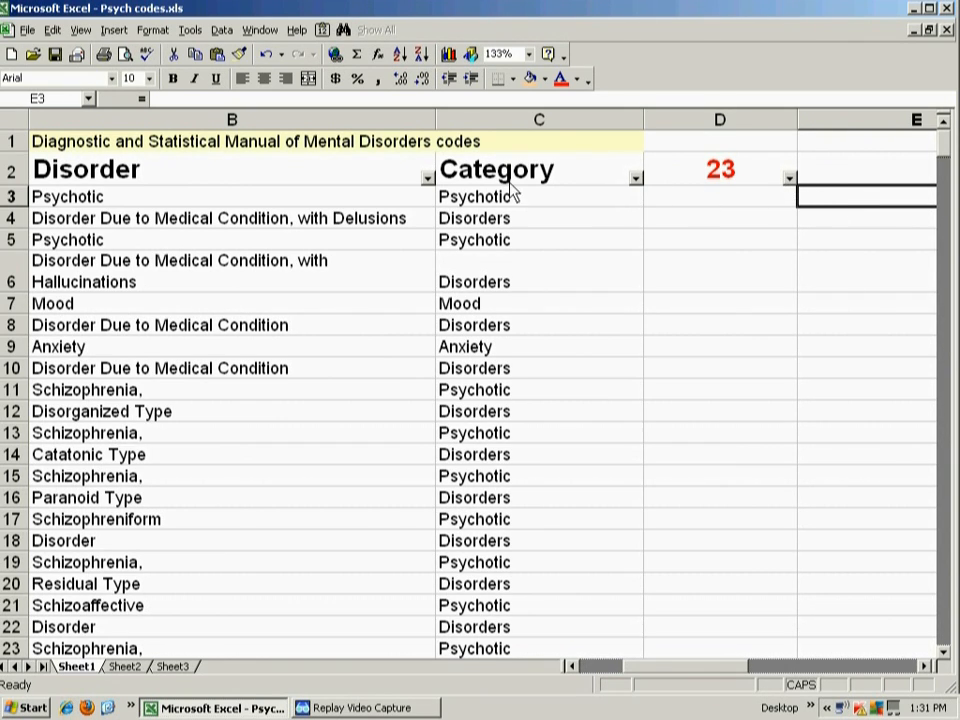
click(427, 179)
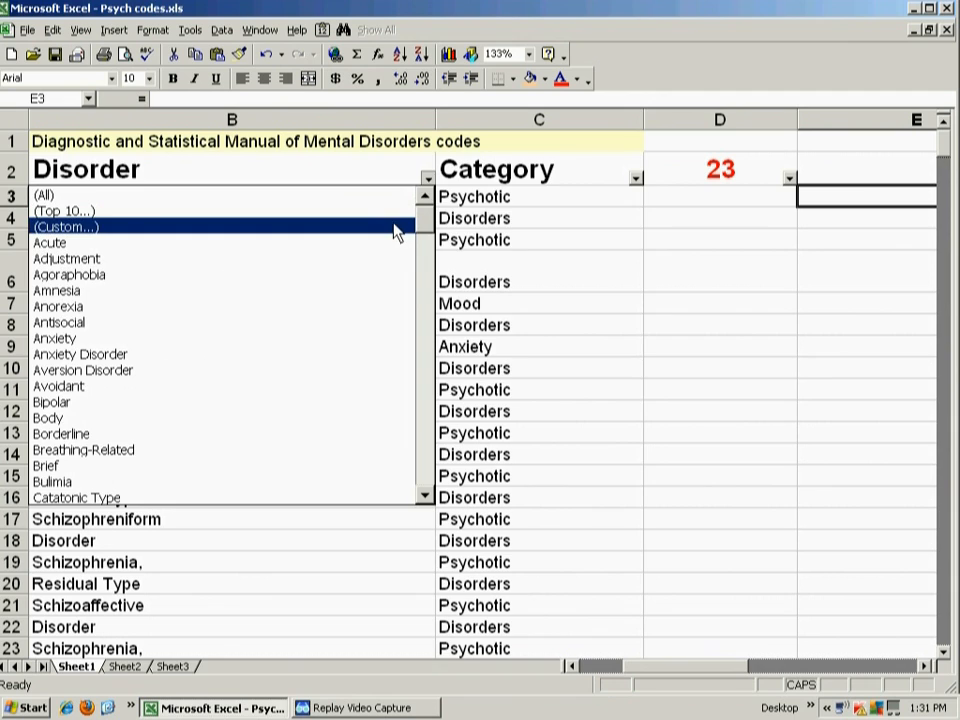
click(395, 227)
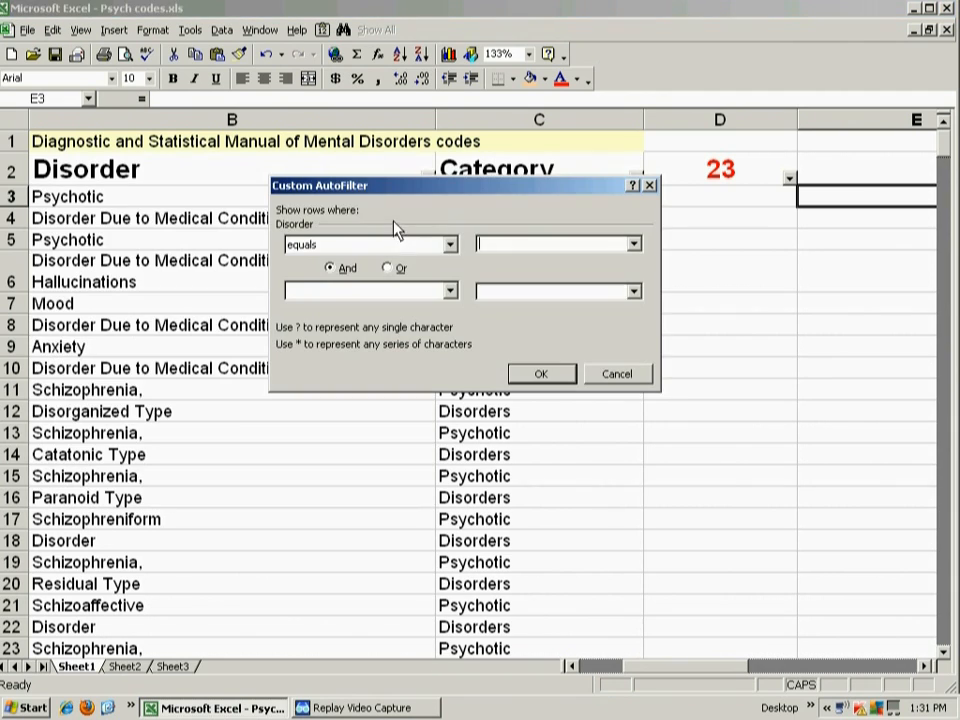
click(449, 245)
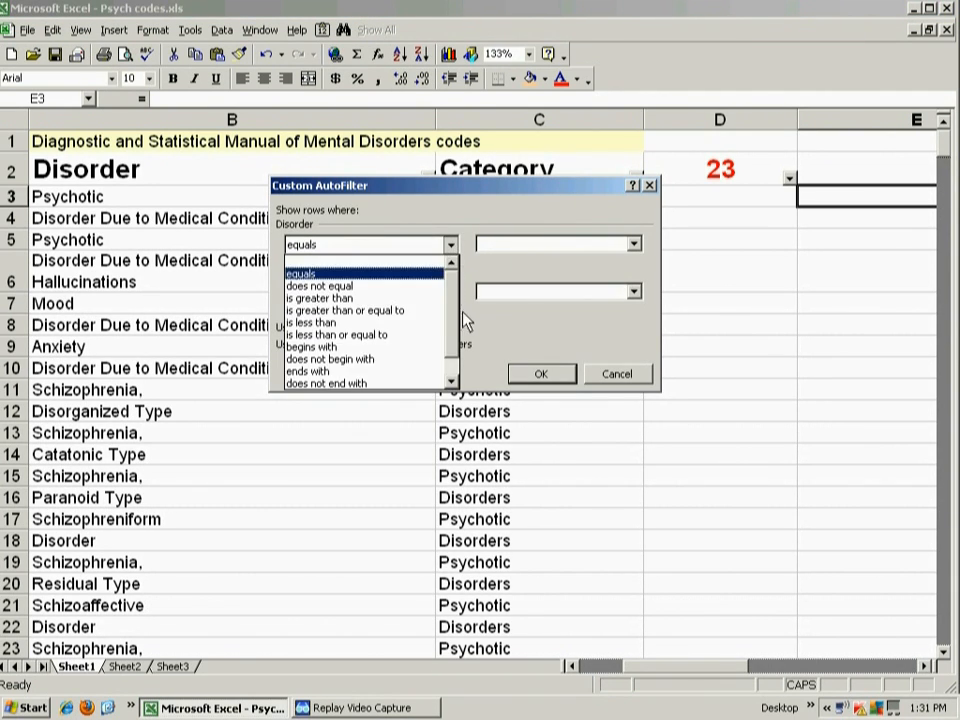
scroll(451, 355, down, 1)
click(388, 372)
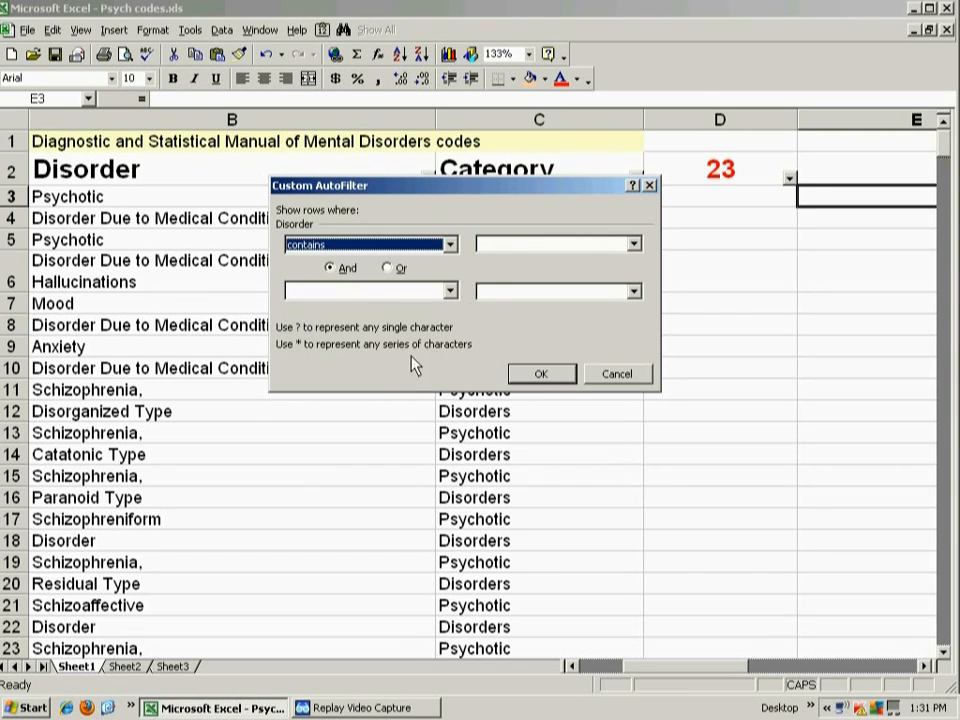
click(497, 246)
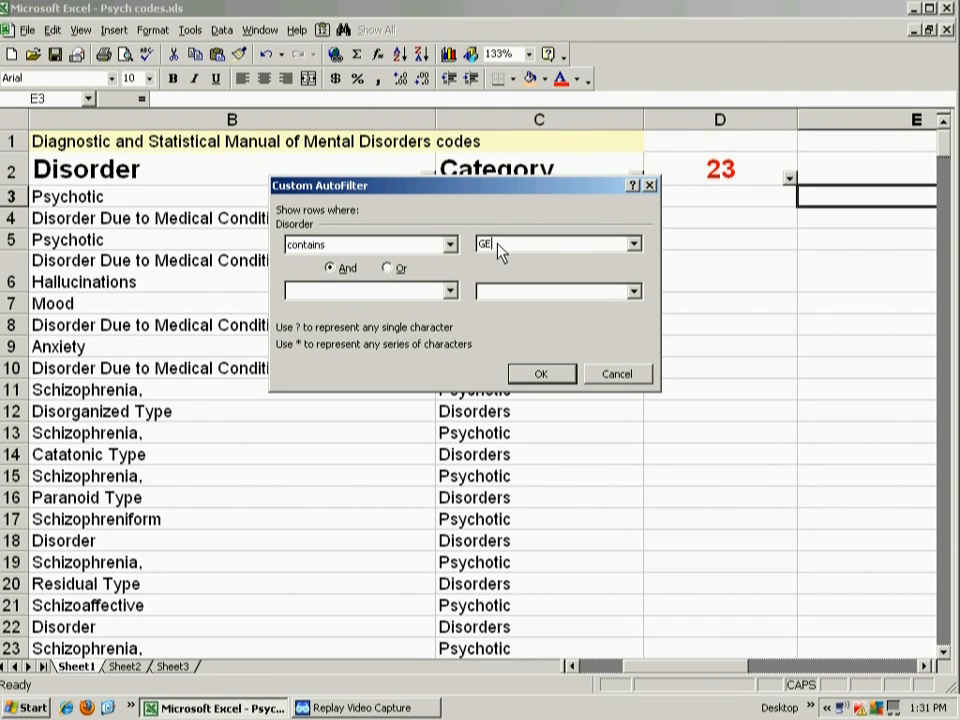
click(541, 375)
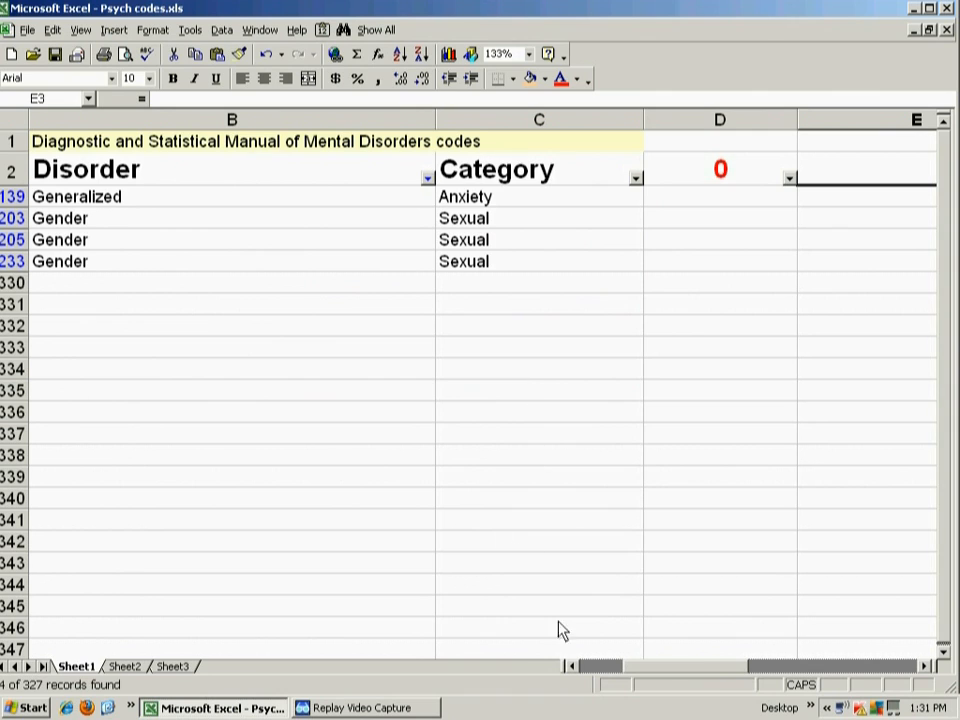
Select the first filtered Gender entry and clear the Disorder filter so all records are shown, keeping AutoFilter on
click(589, 667)
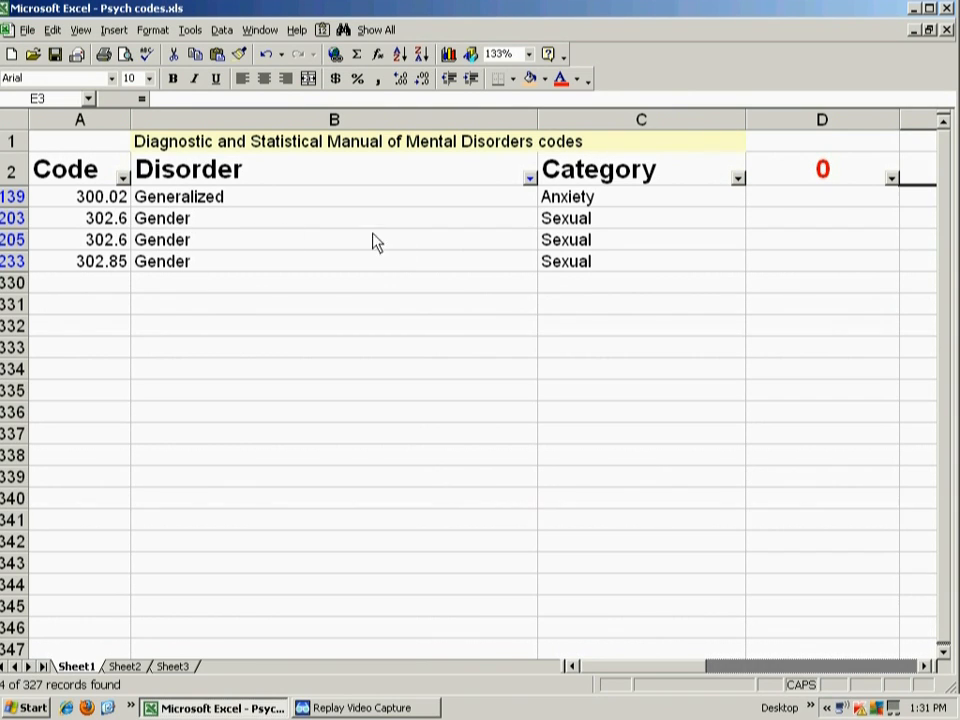
click(204, 219)
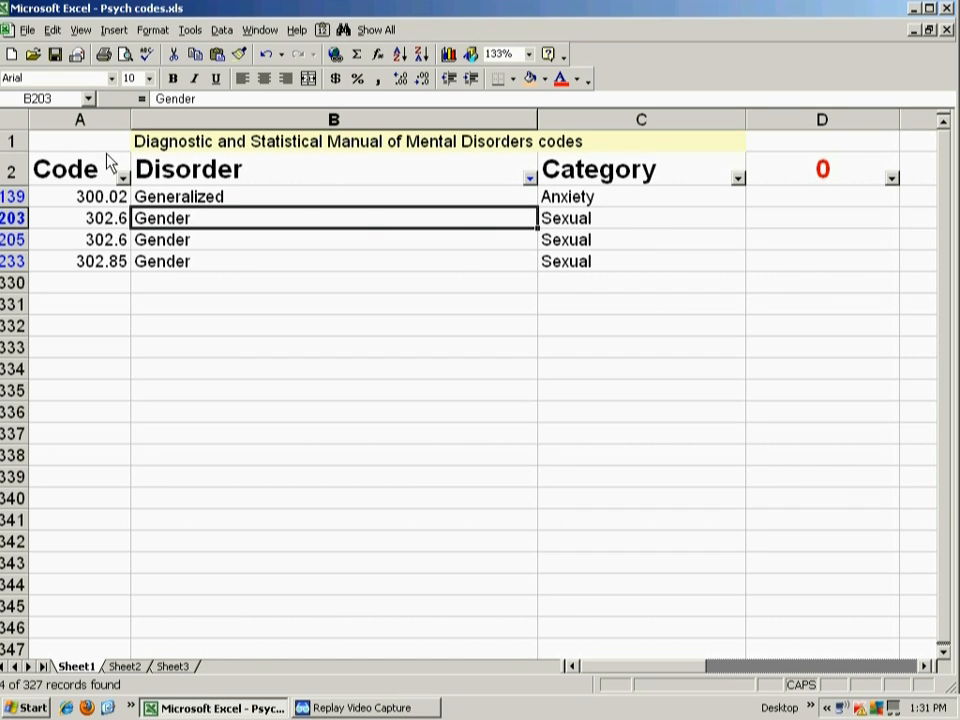
click(224, 31)
mouse_move(252, 70)
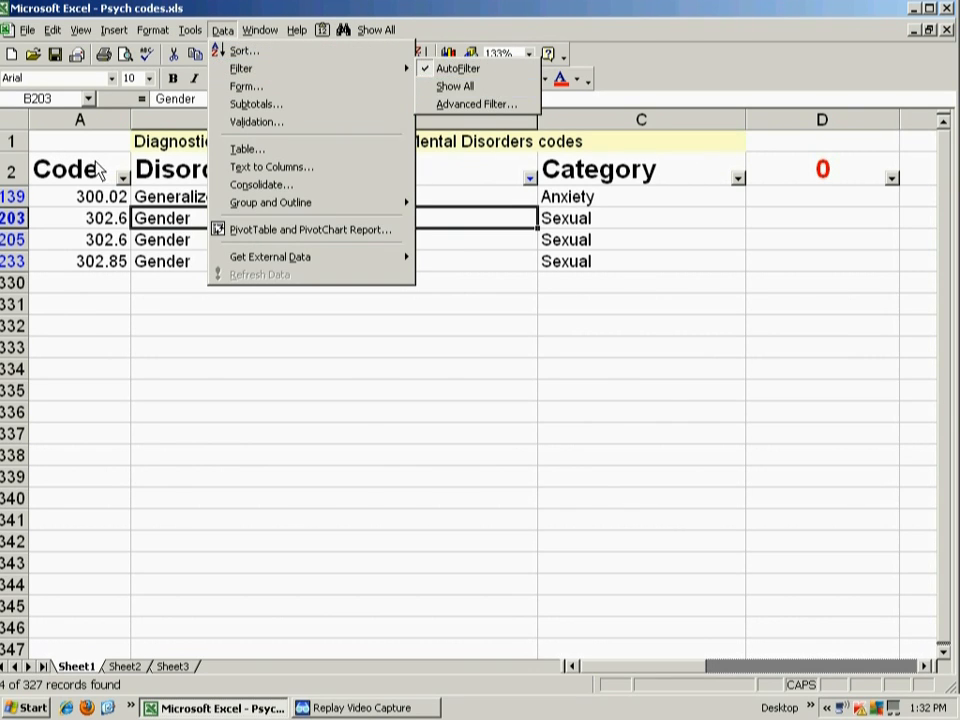
mouse_move(190, 30)
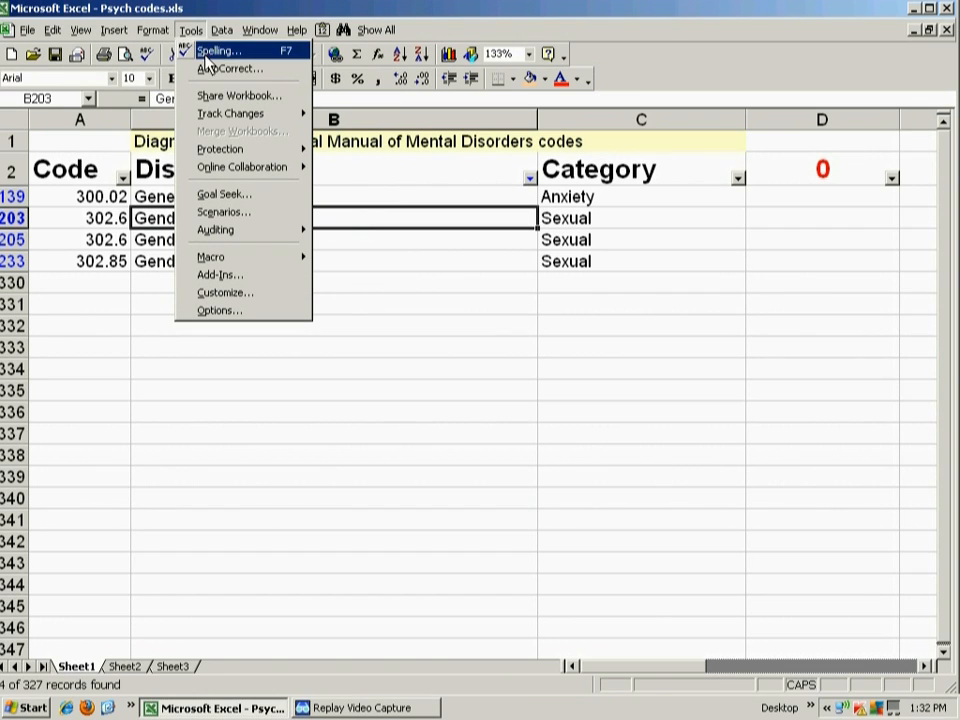
mouse_move(222, 30)
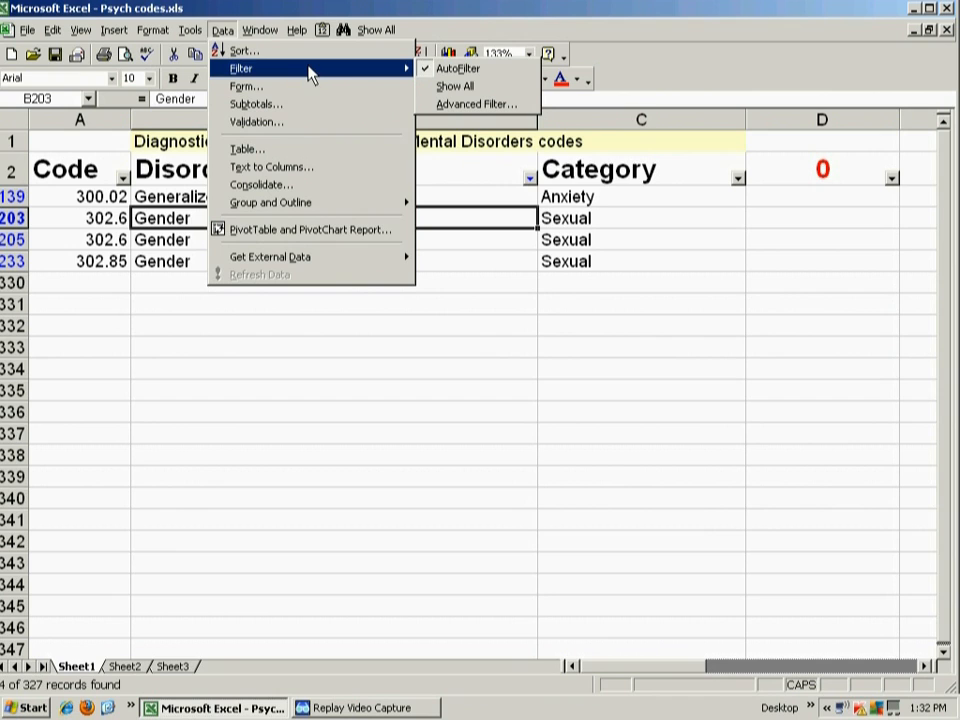
click(448, 86)
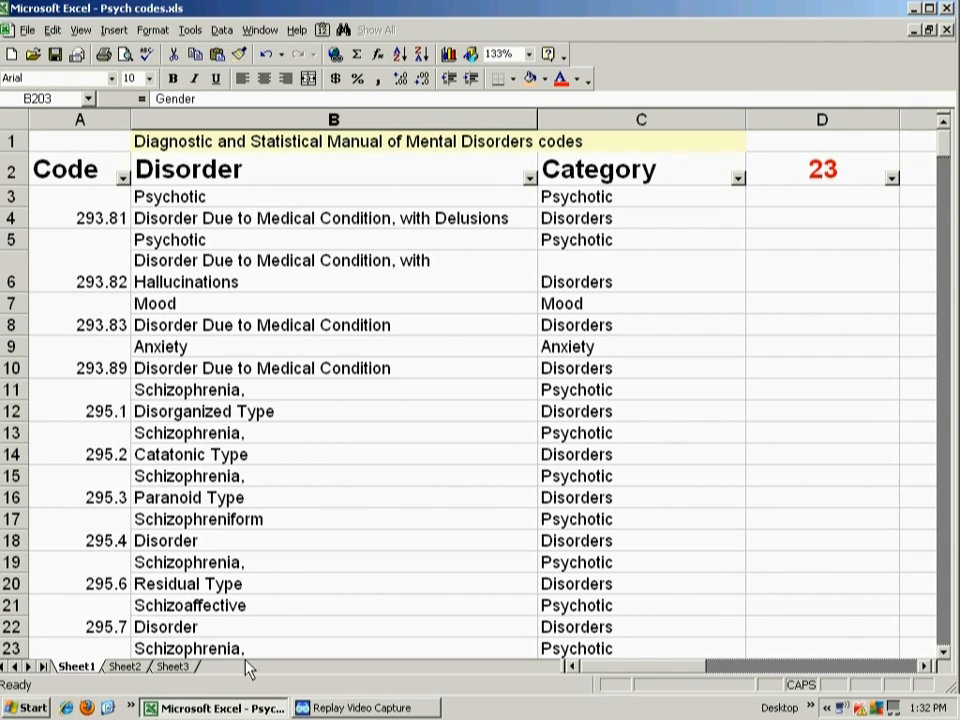
click(427, 712)
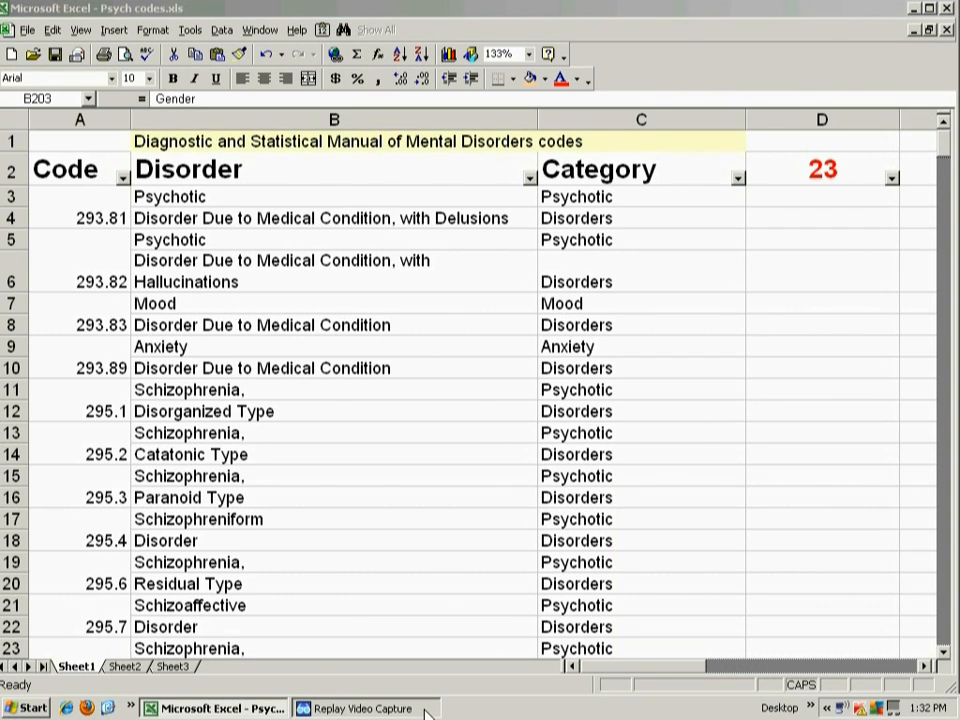